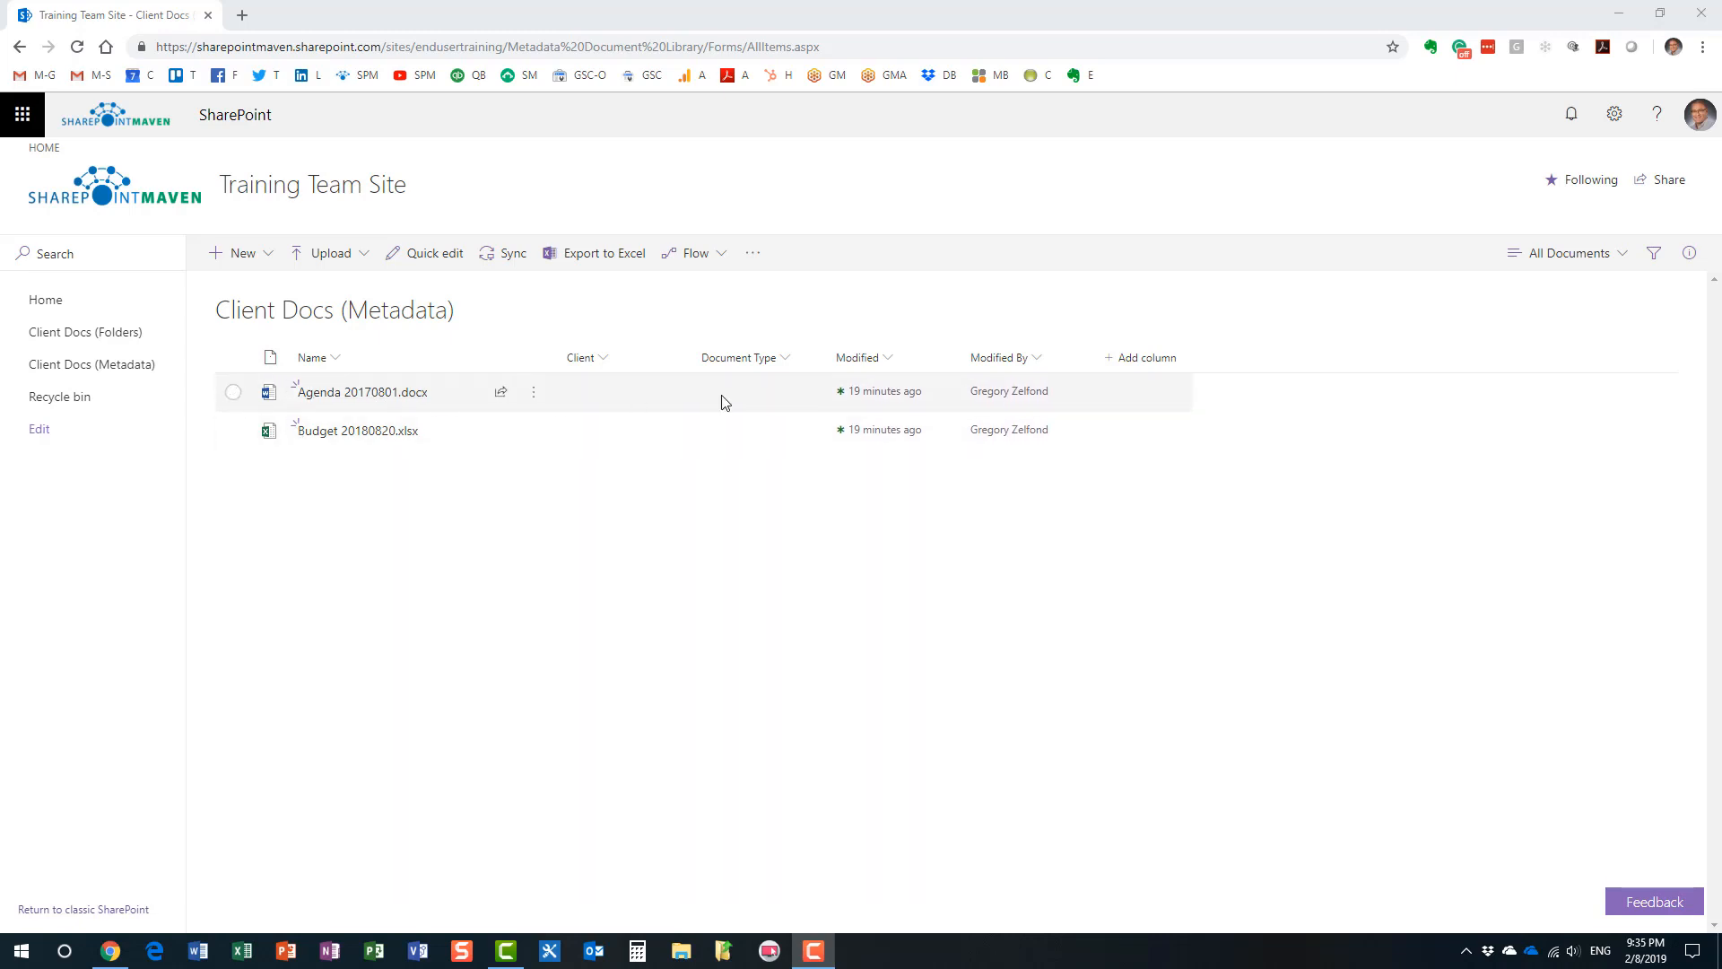
Step: Set the Client property of Agenda 20170801.docx to Facebook and its Document Type to Contract
click(233, 393)
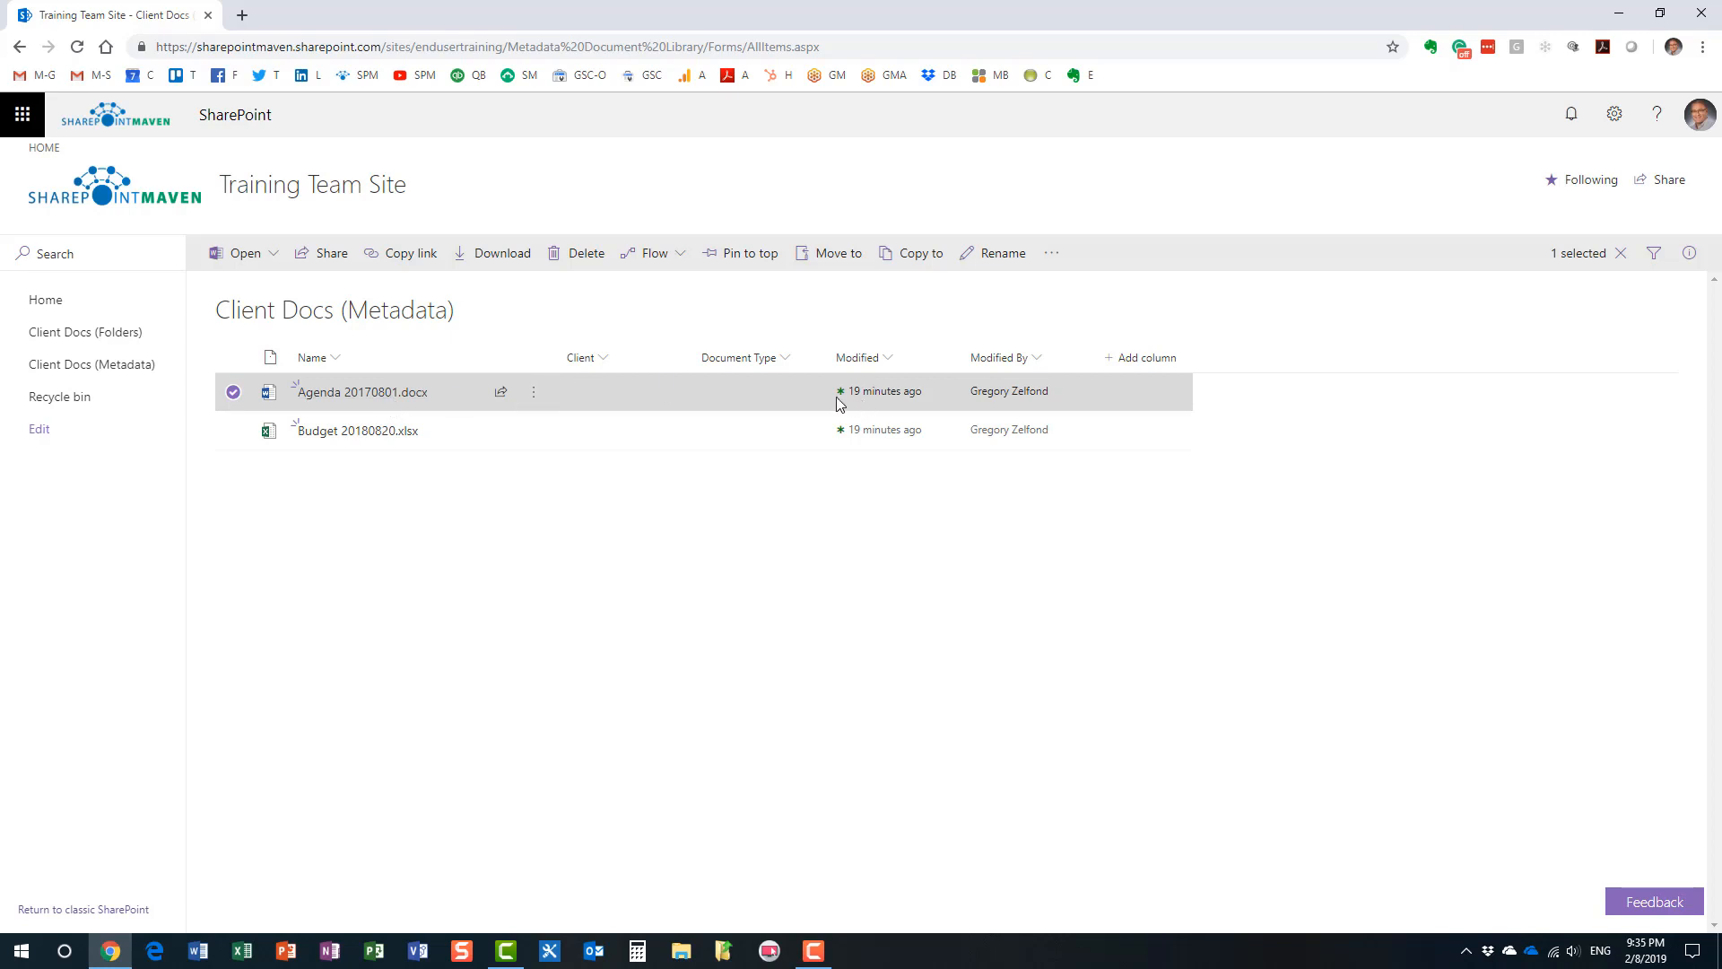
click(1690, 254)
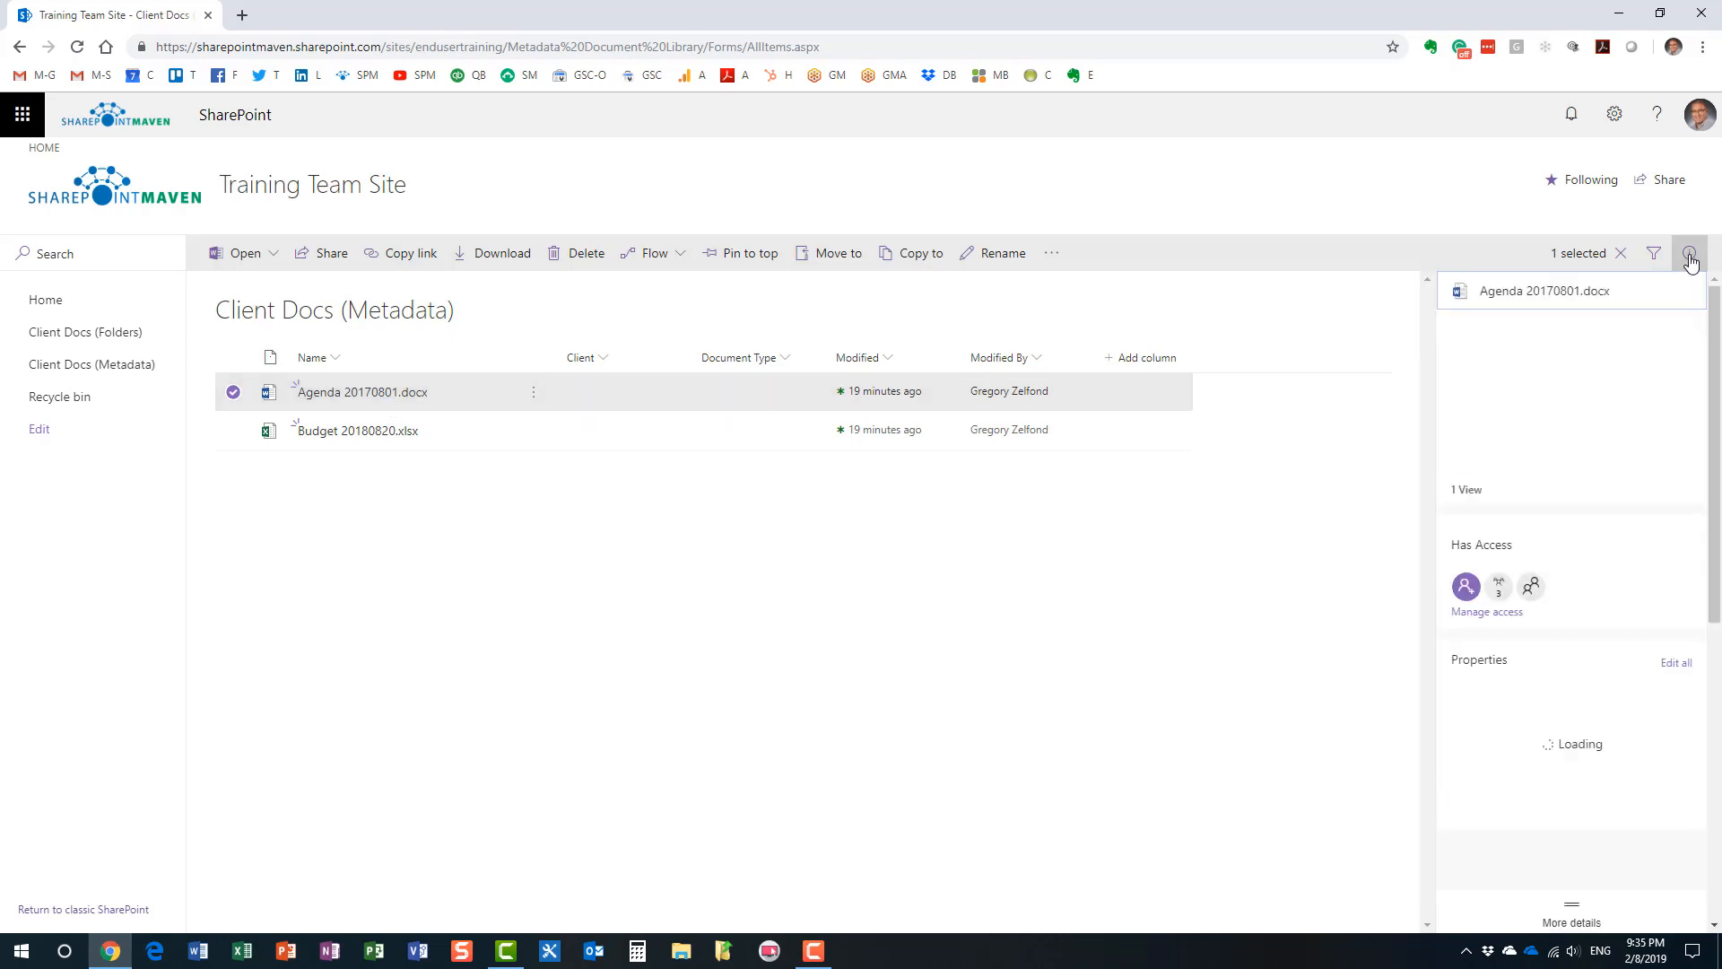
scroll(1507, 737, down, 2)
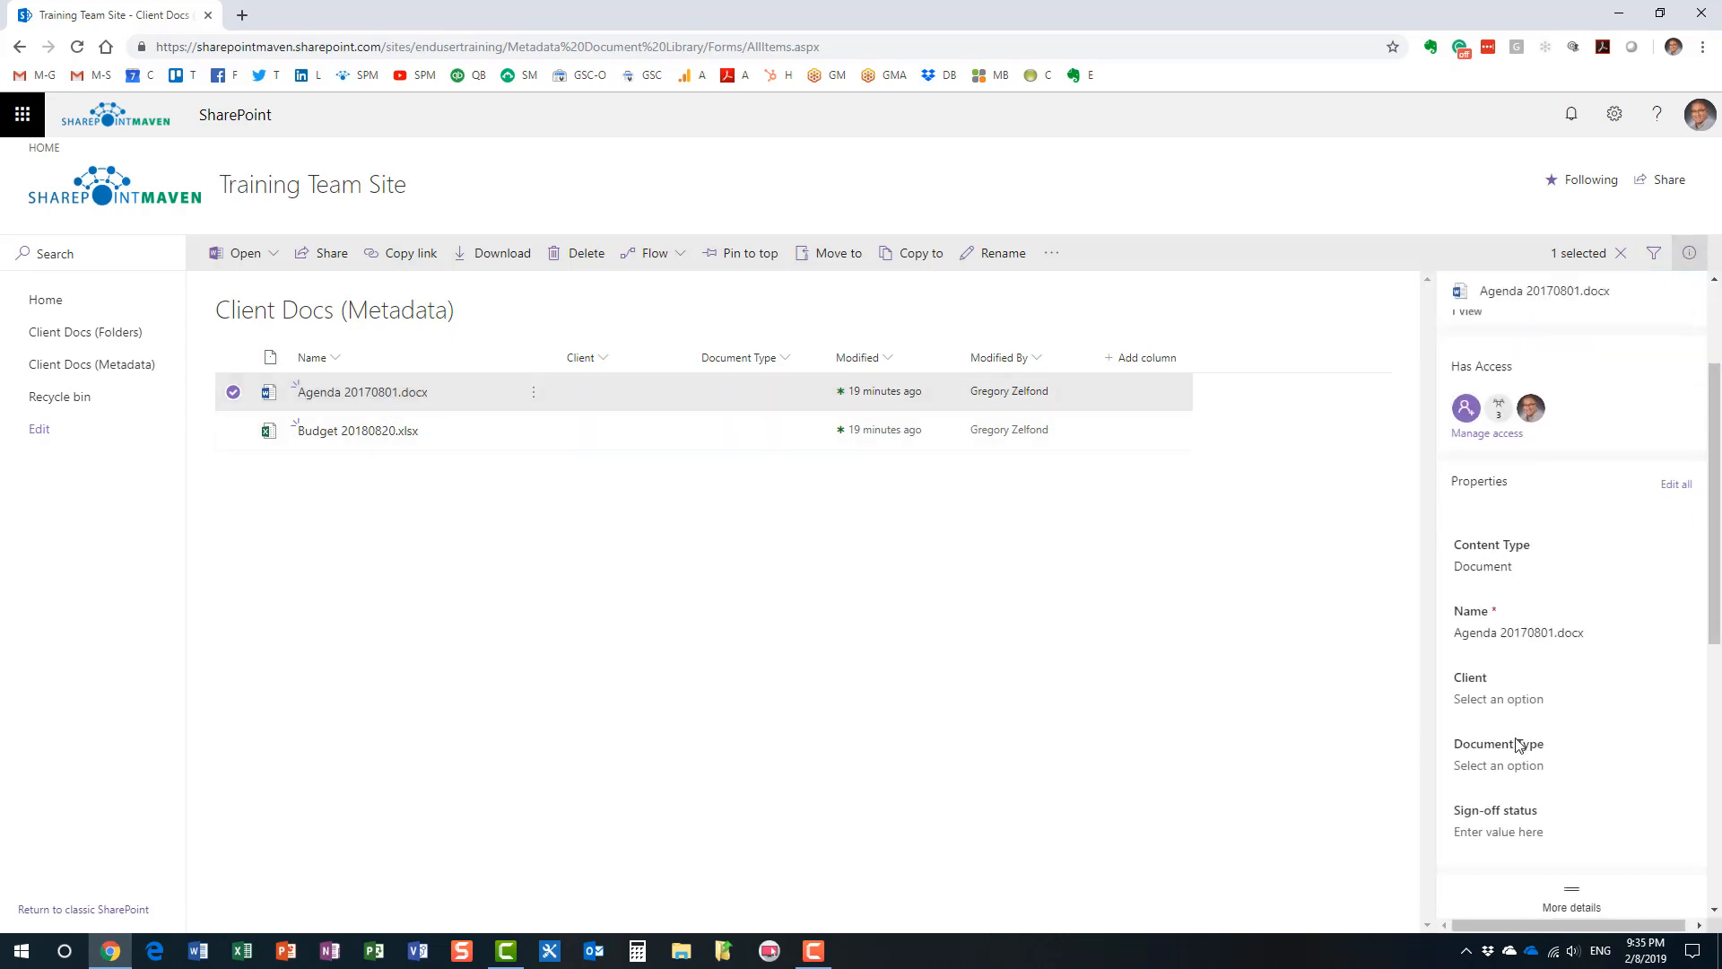
click(1507, 703)
click(1511, 736)
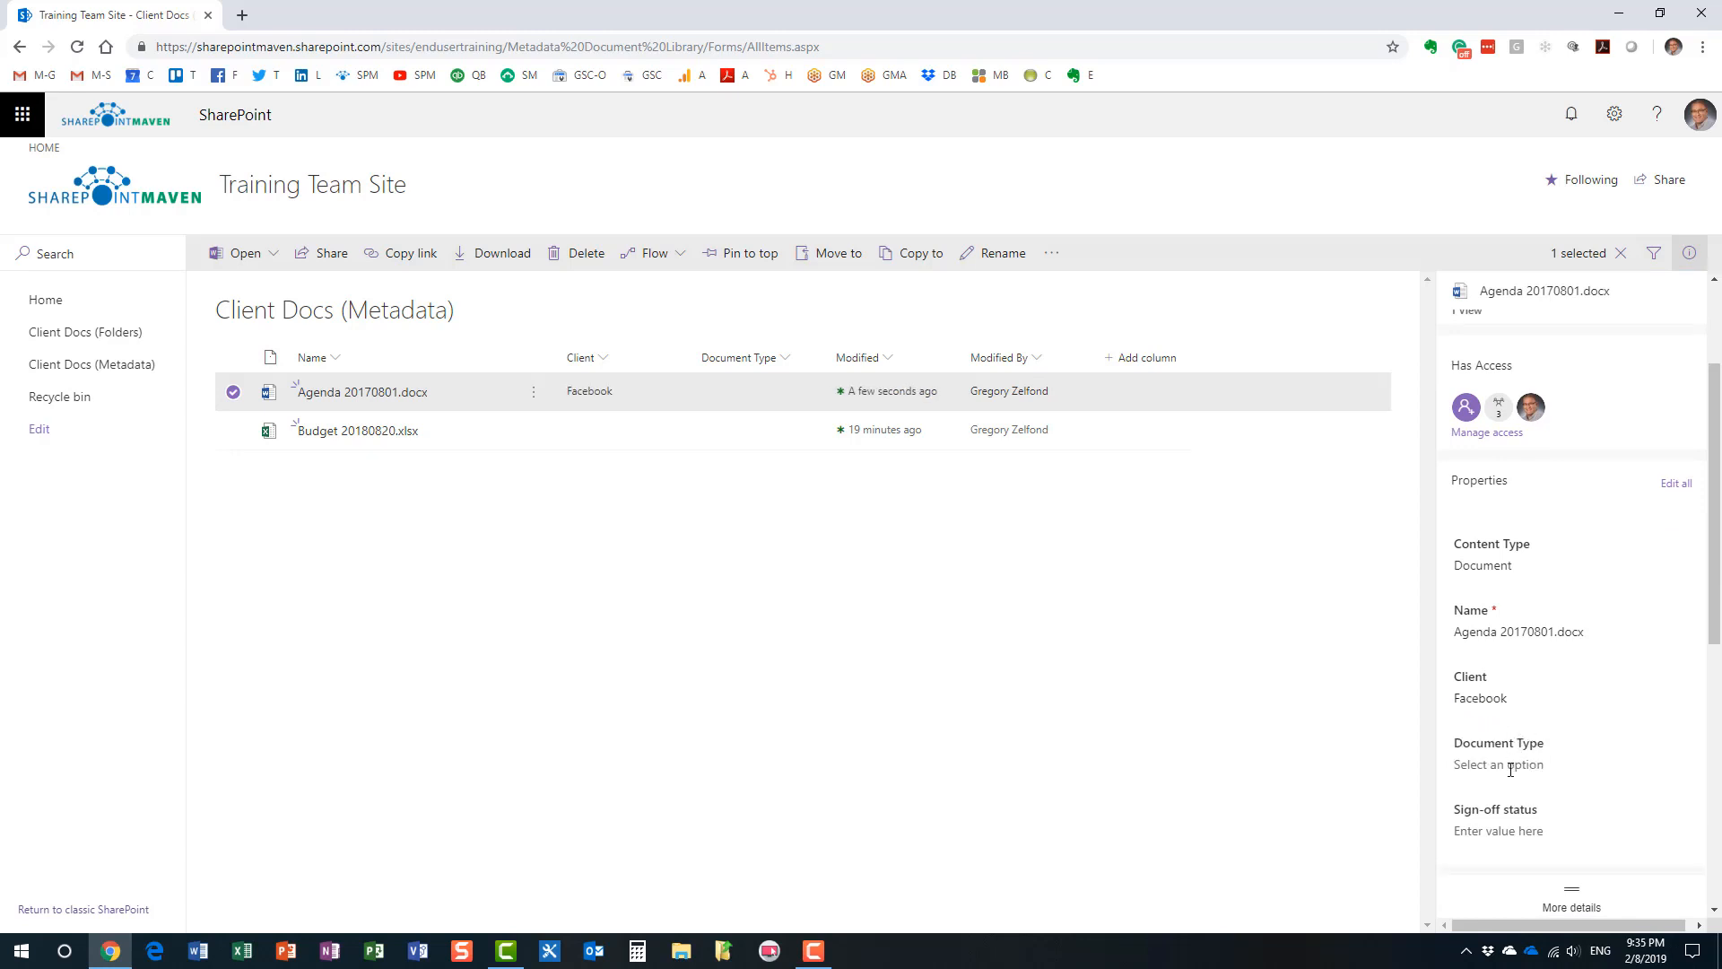
click(1516, 768)
click(1493, 801)
click(1690, 253)
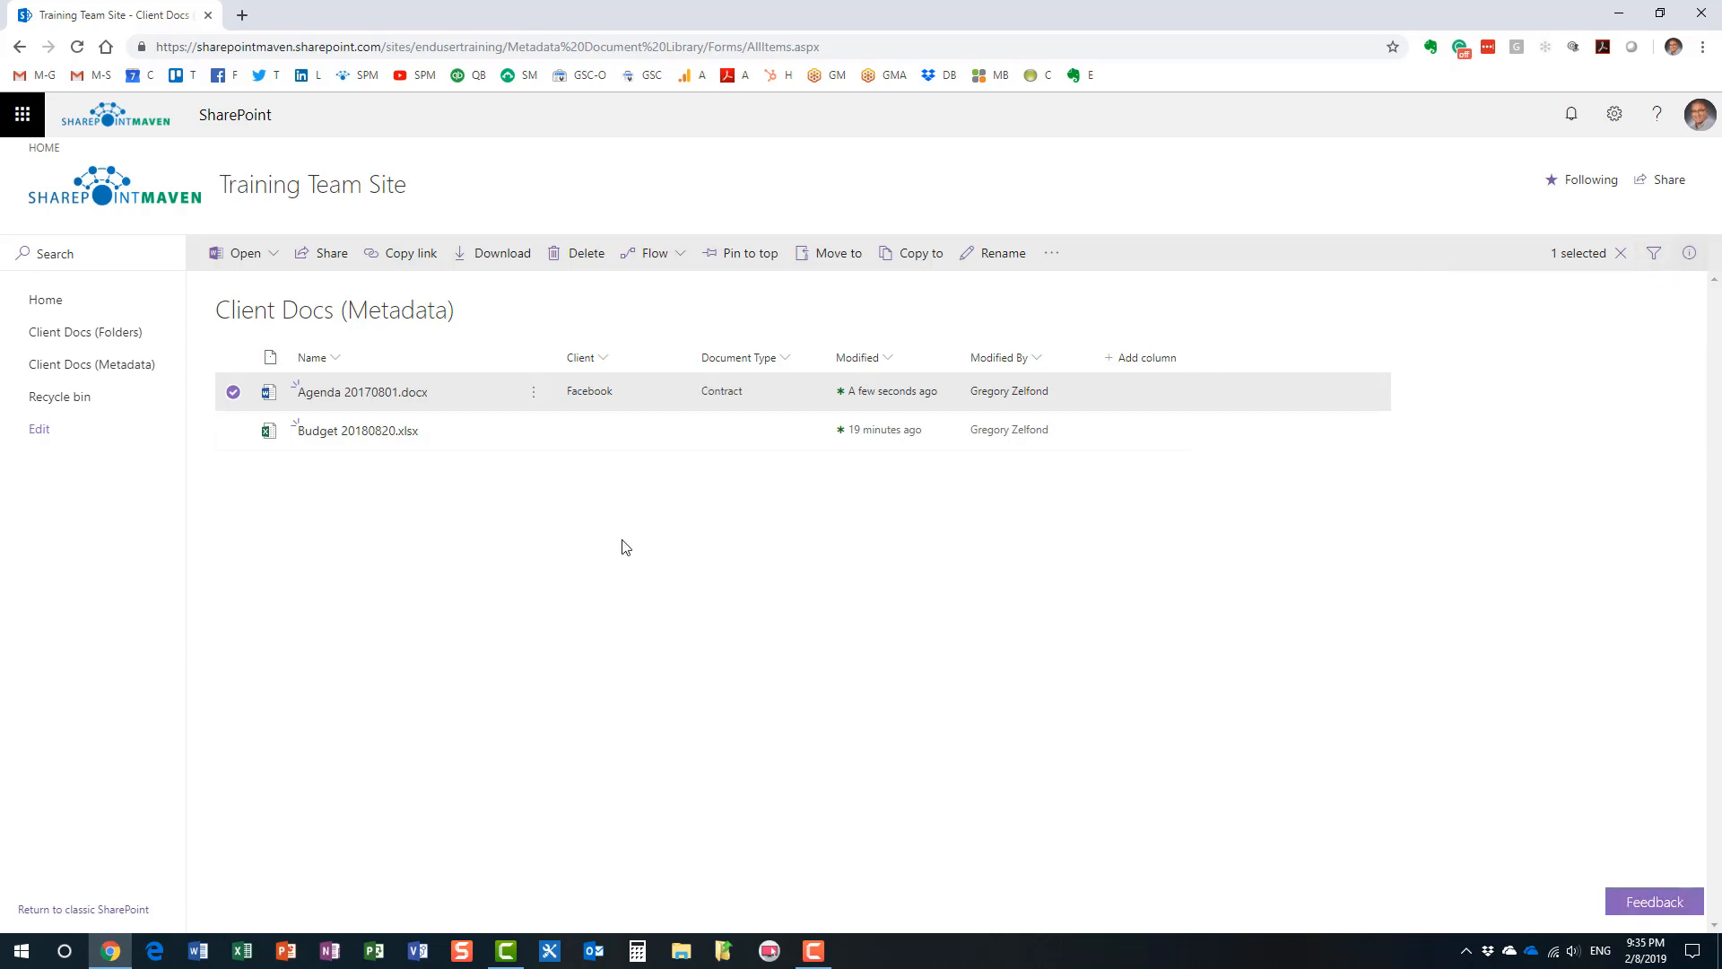
click(595, 588)
Step: Open Agenda 20170801.docx in Word Online, add the line "Hello everyone" below the existing text, and close the document
mouse_move(394, 401)
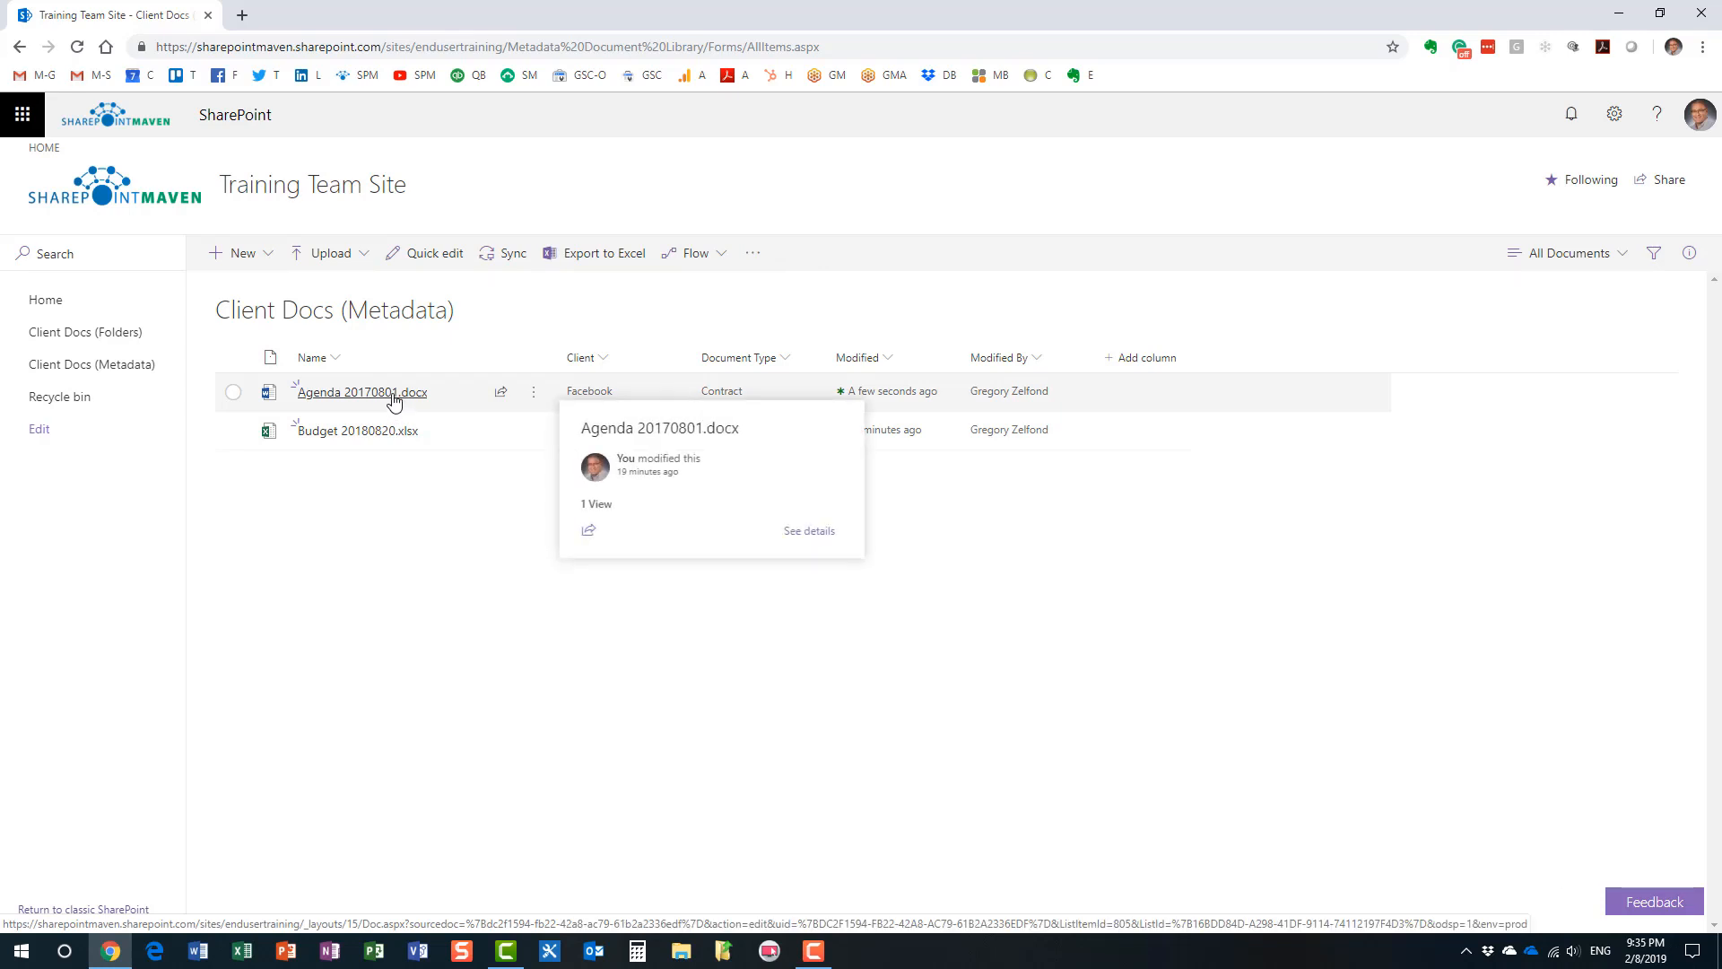
click(394, 394)
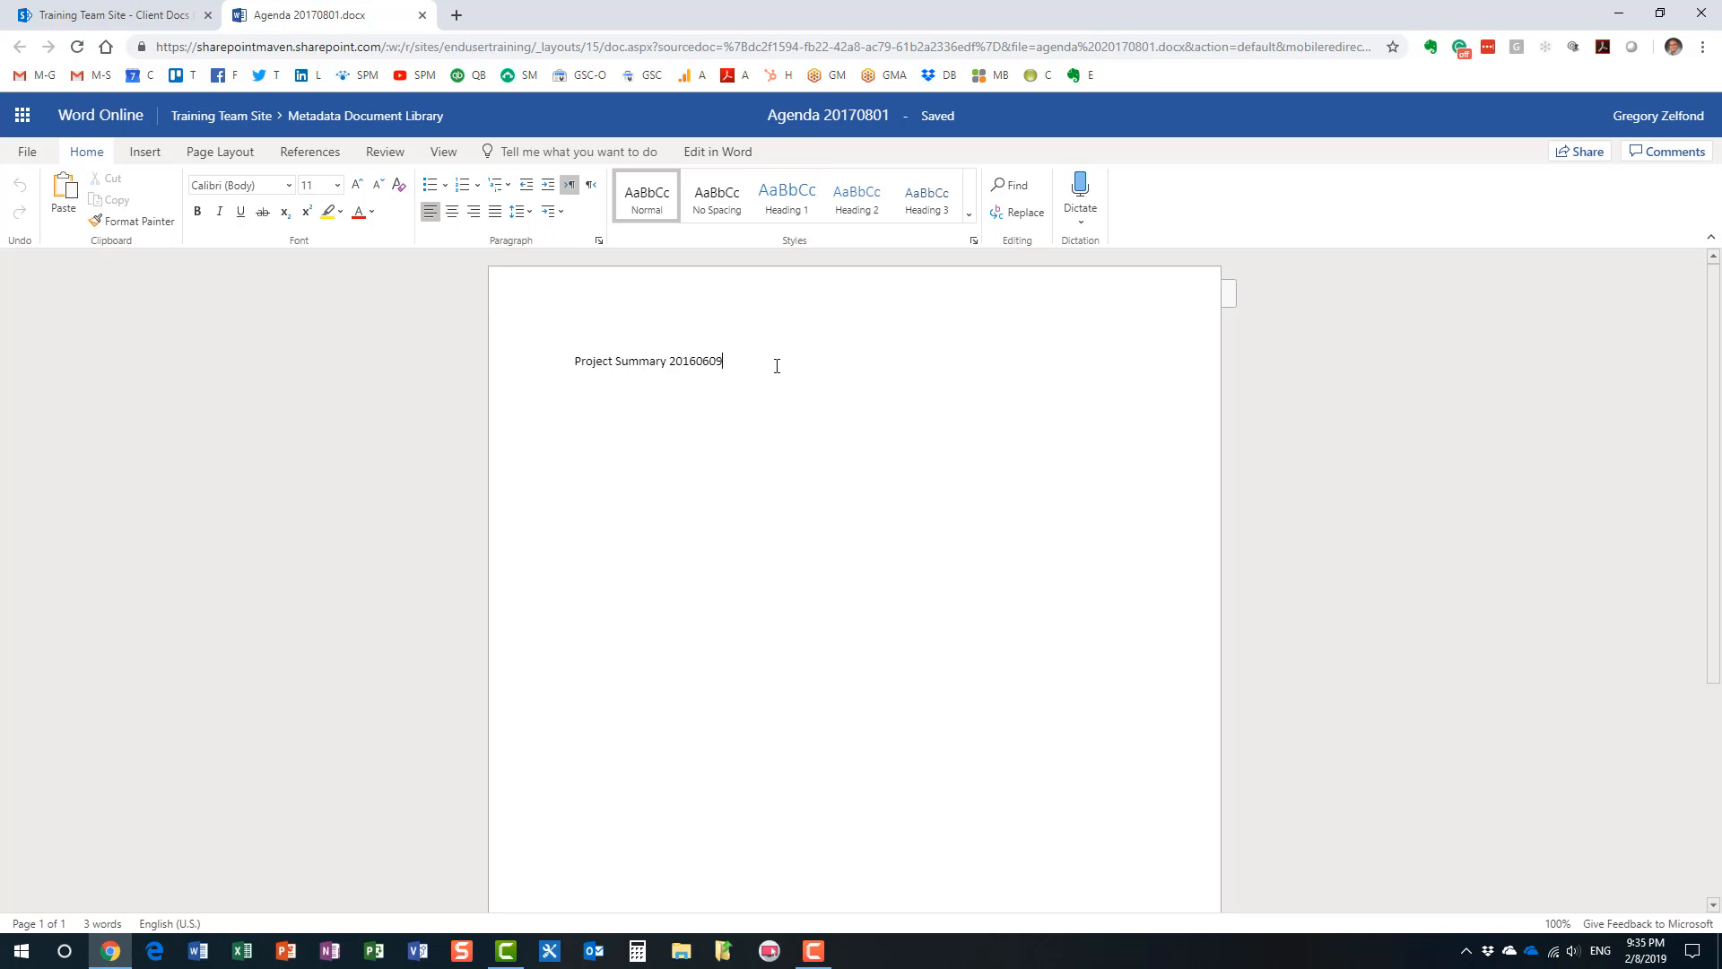
key(Return)
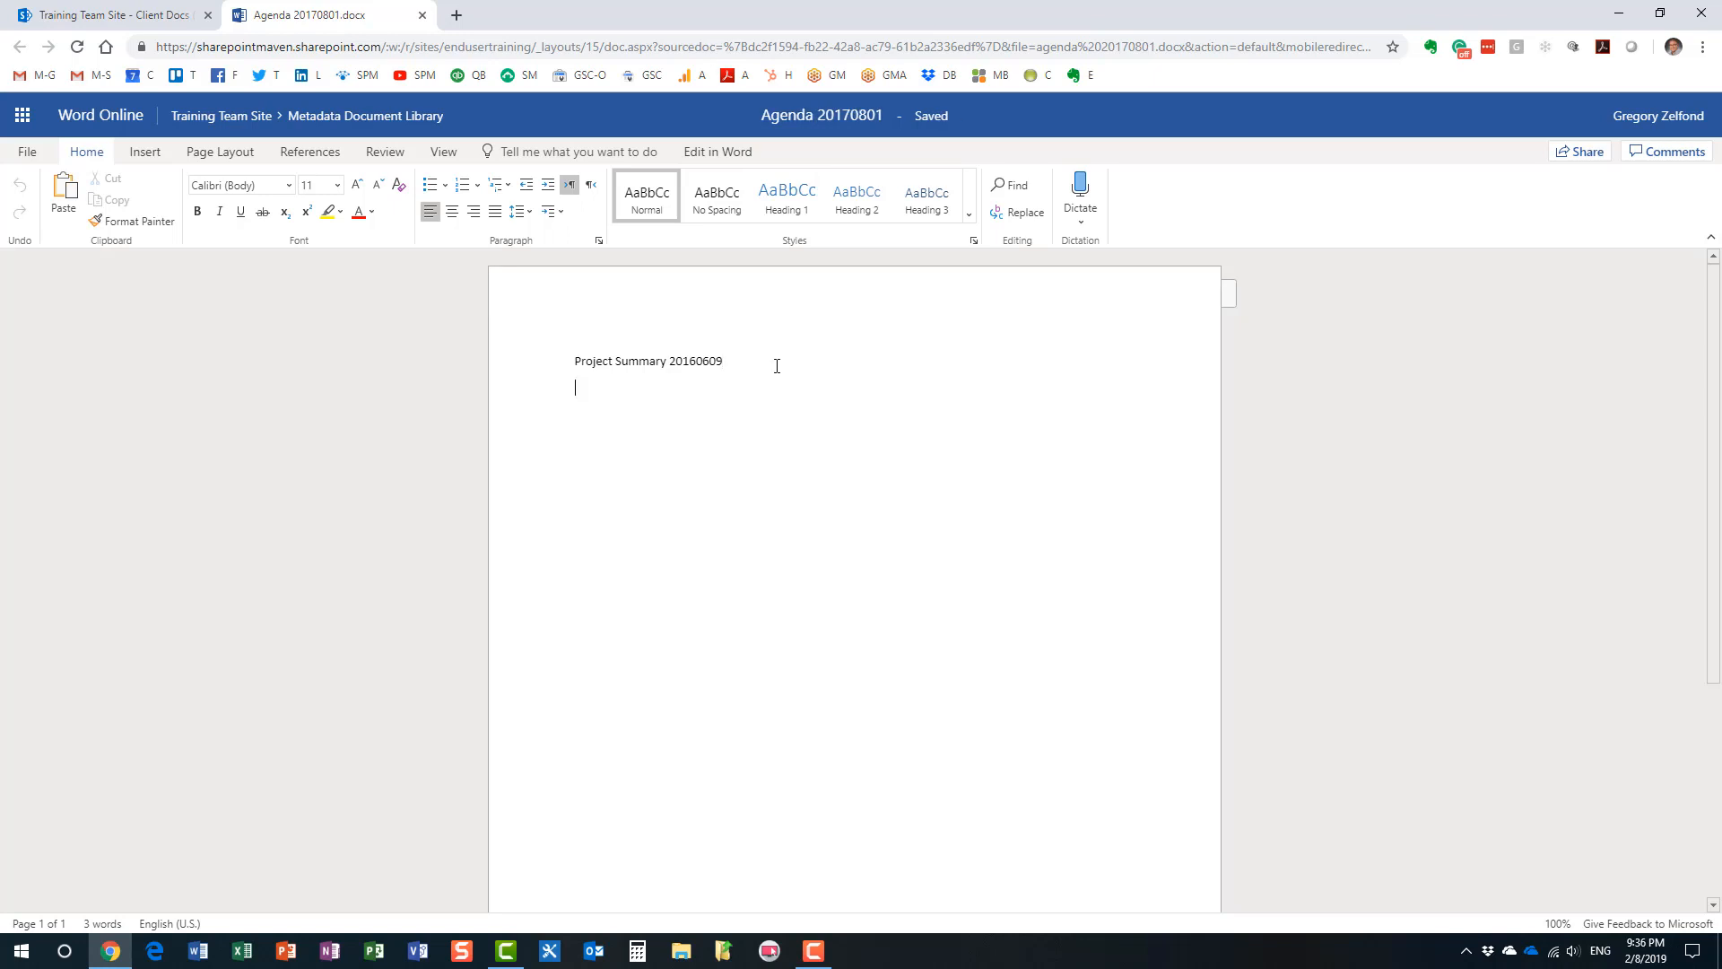
text(Hello everyone)
click(422, 16)
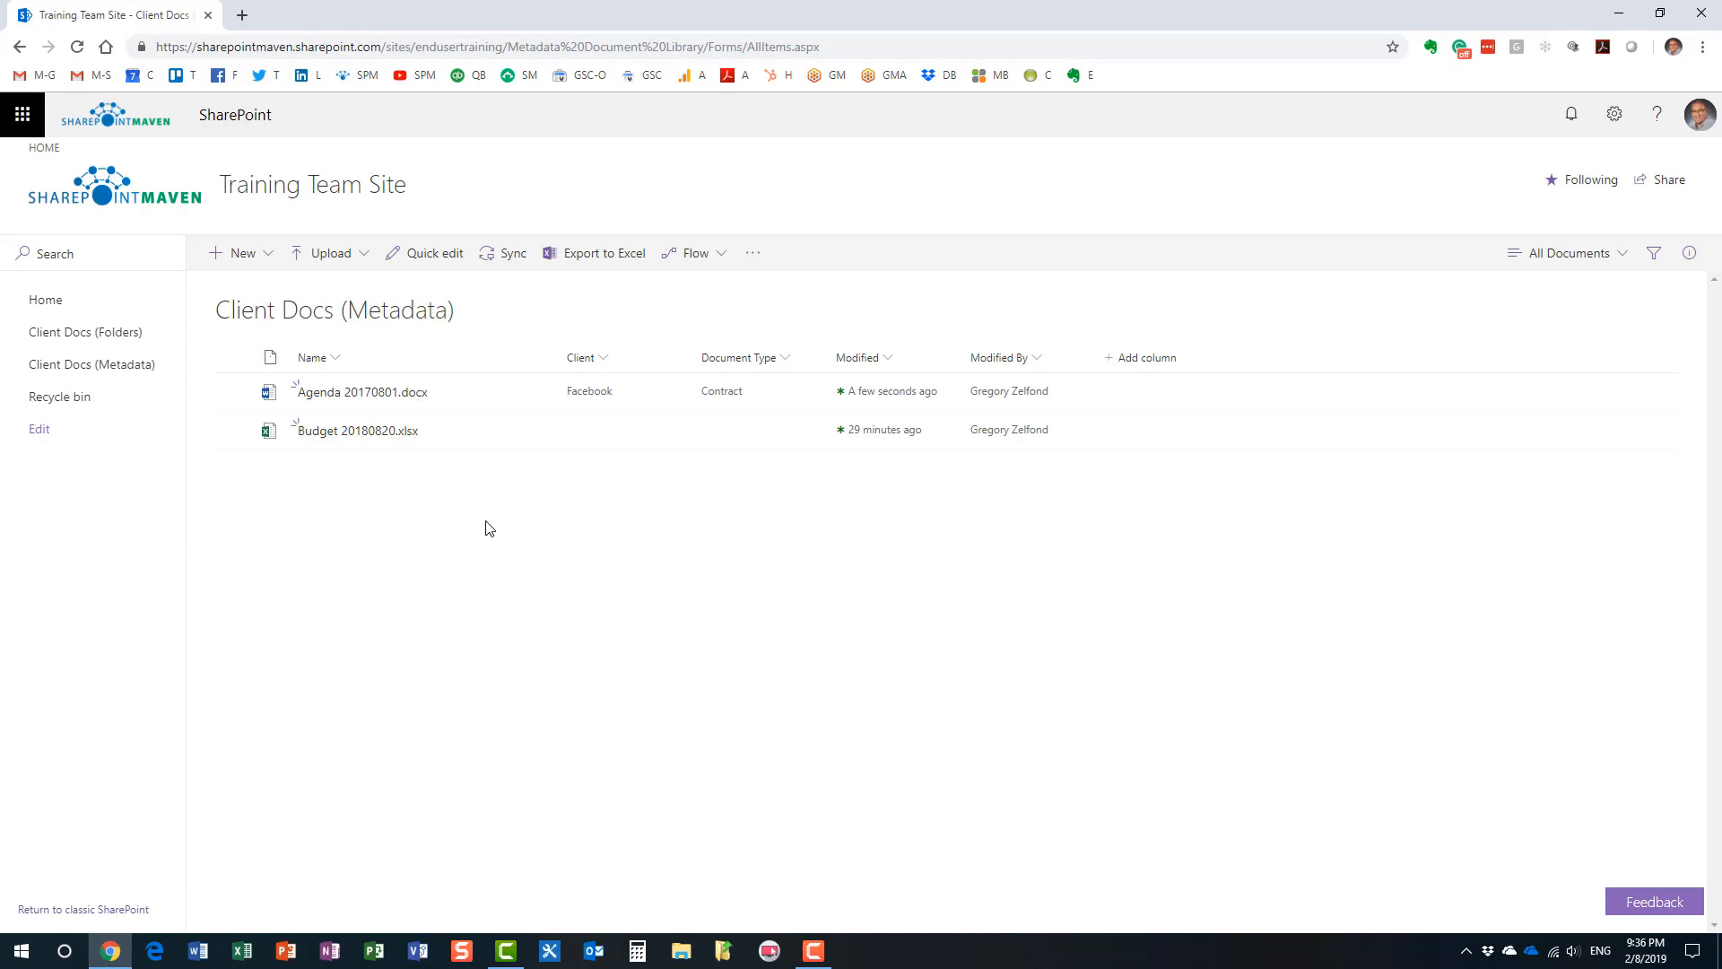
Step: Open the version history of Agenda 20170801.docx and review the changes recorded for each version
right_click(371, 394)
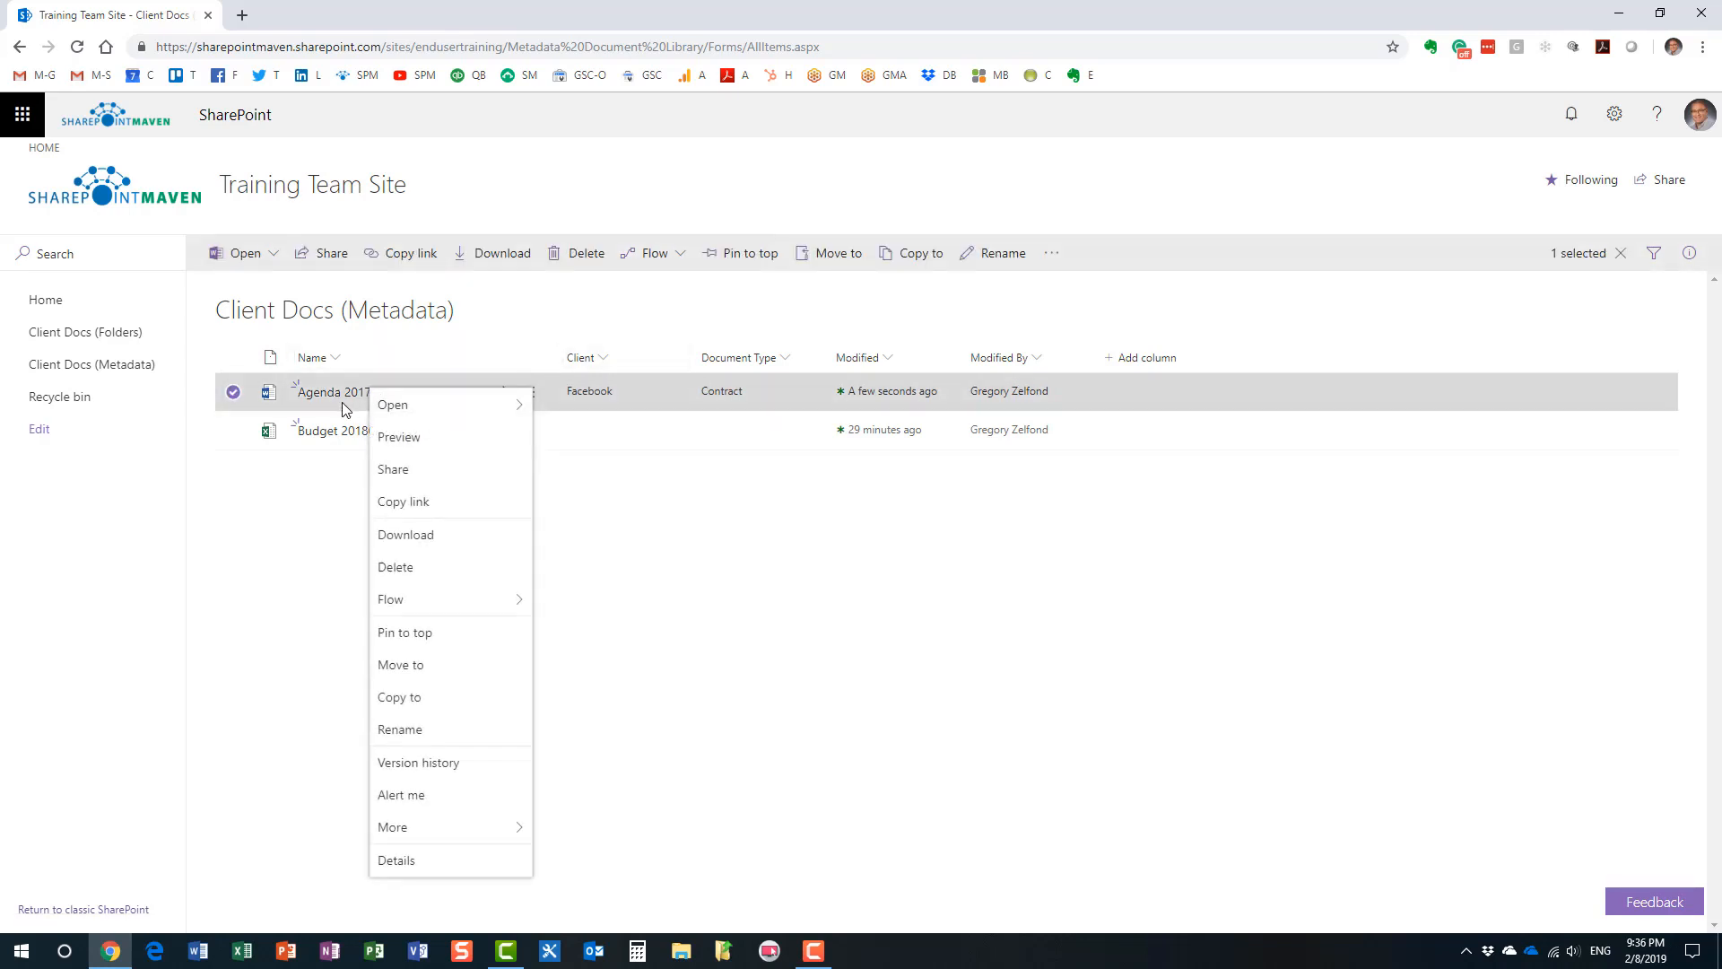
mouse_move(388, 402)
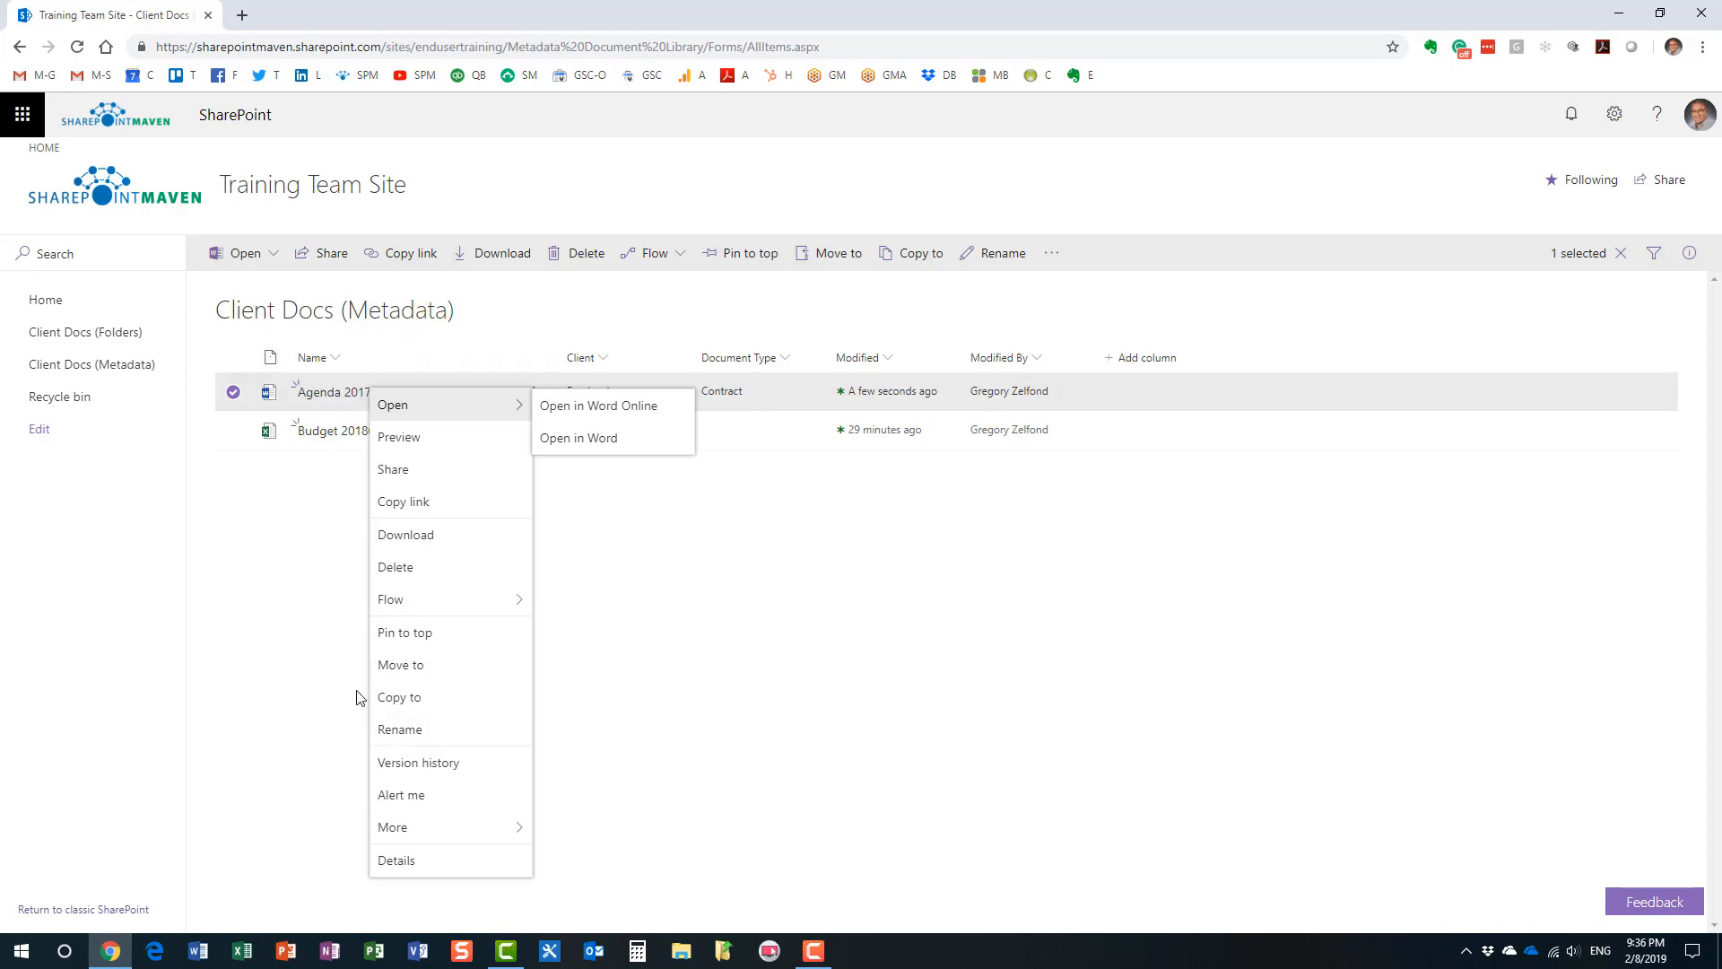
click(461, 770)
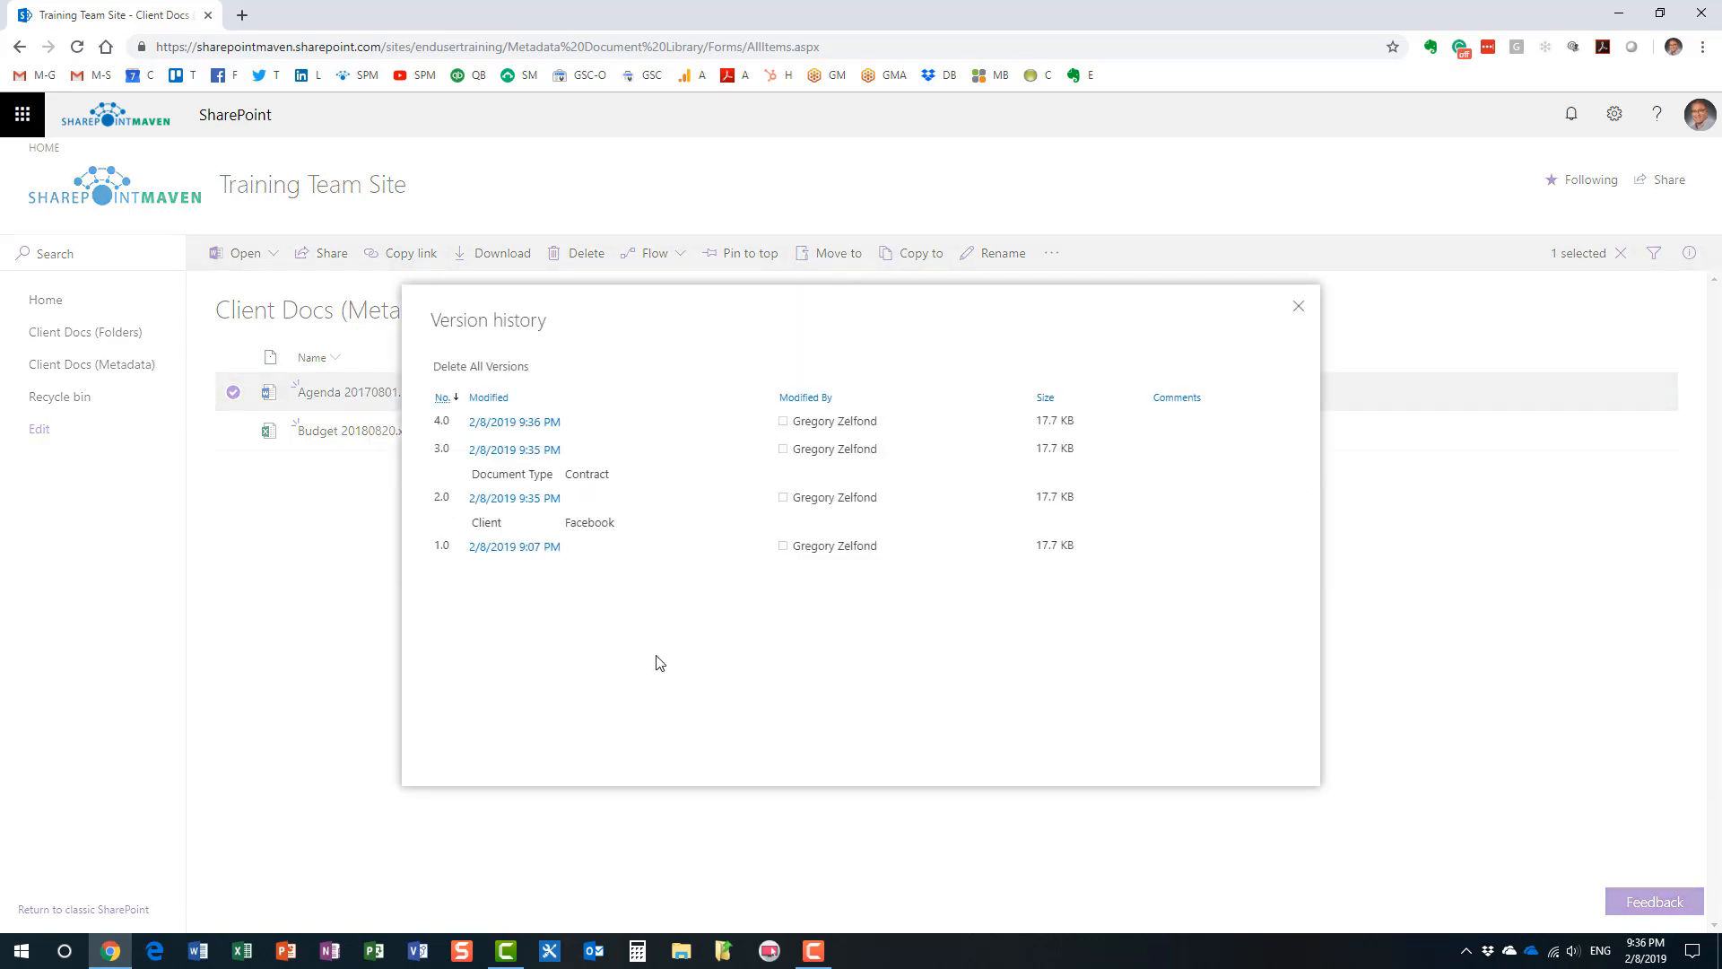
mouse_move(572, 552)
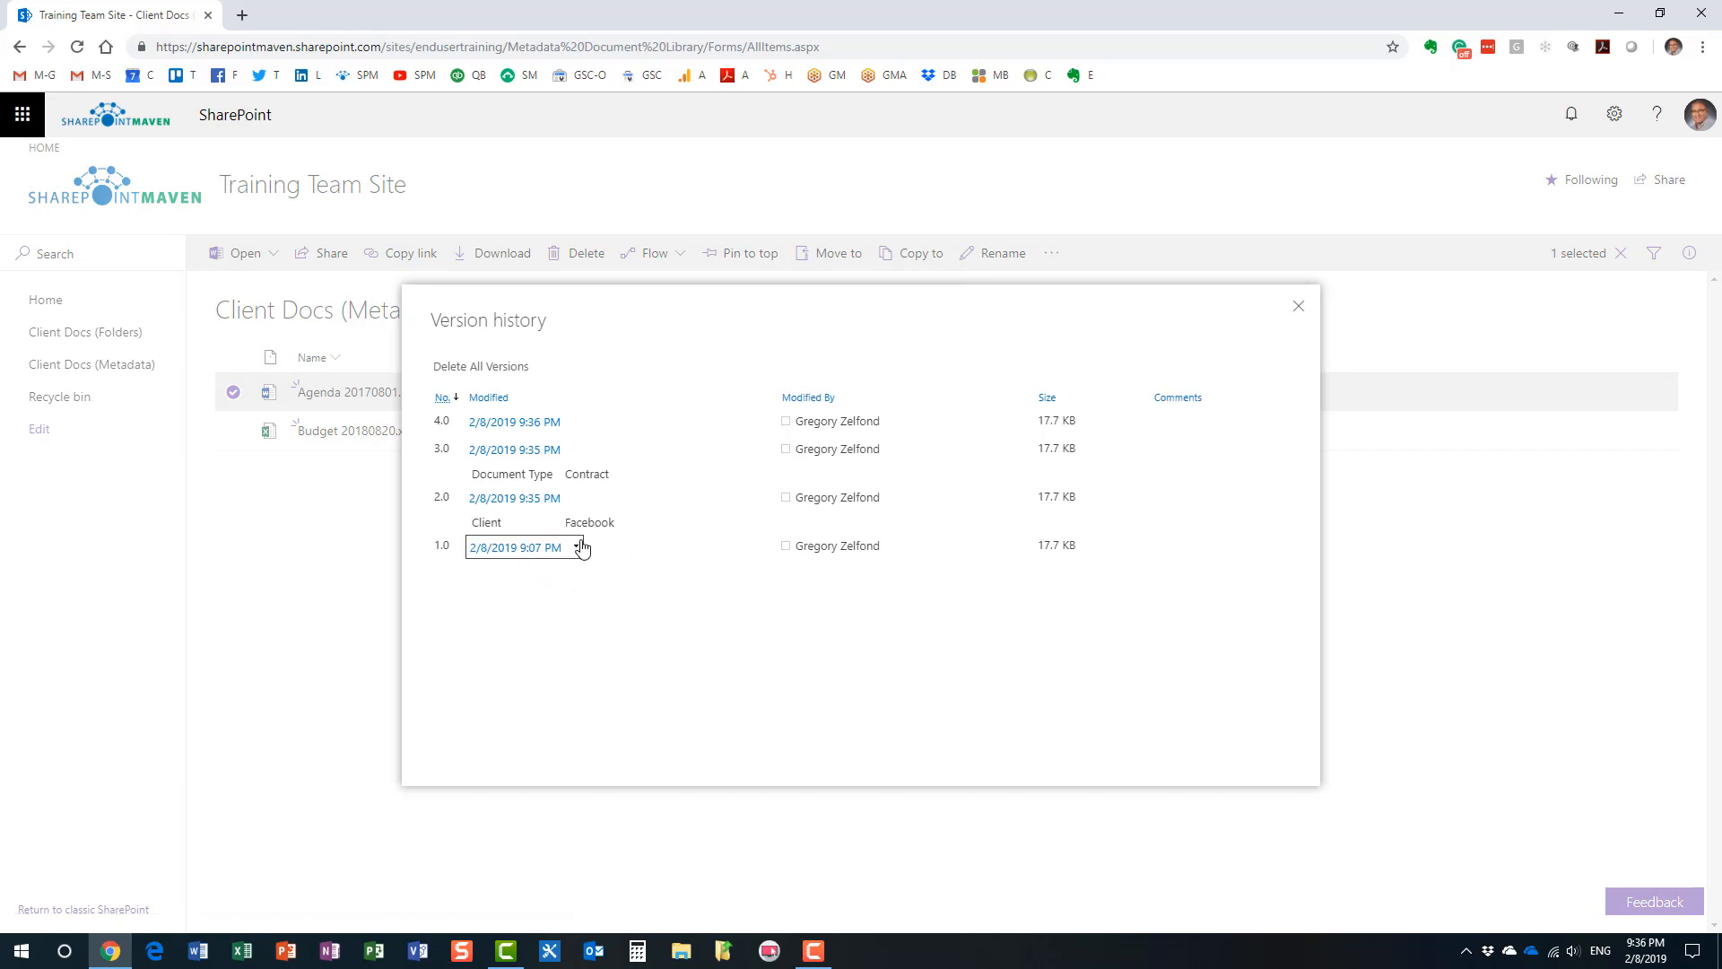
mouse_move(581, 519)
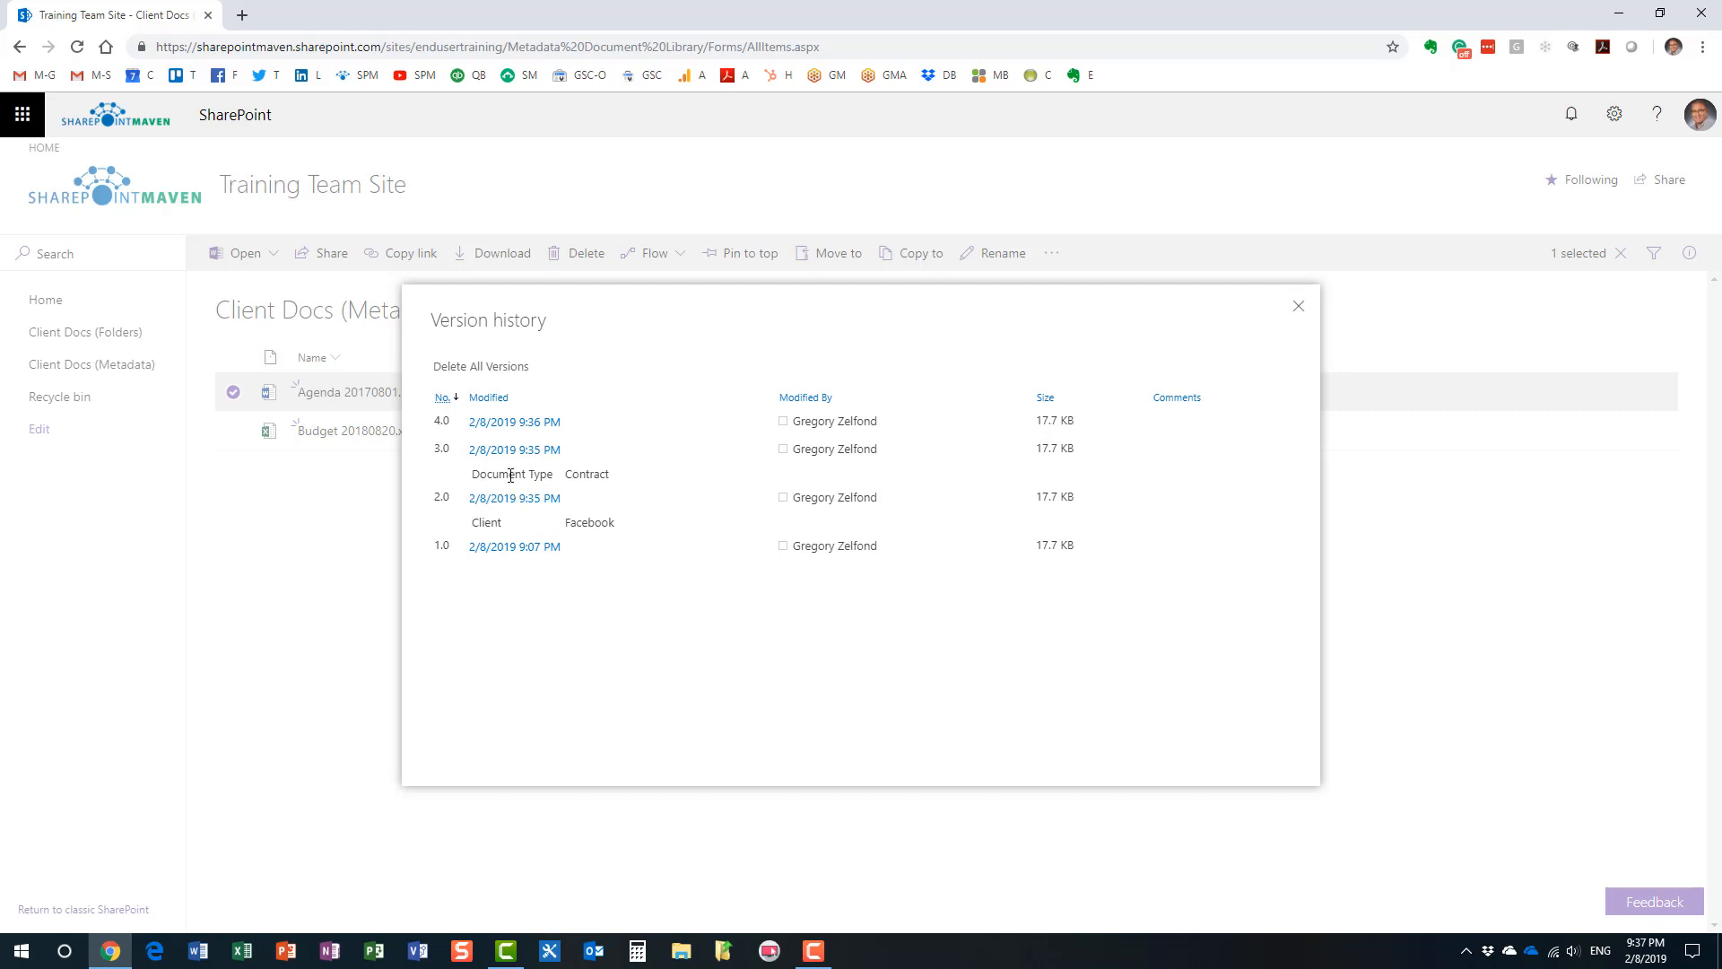
mouse_move(582, 475)
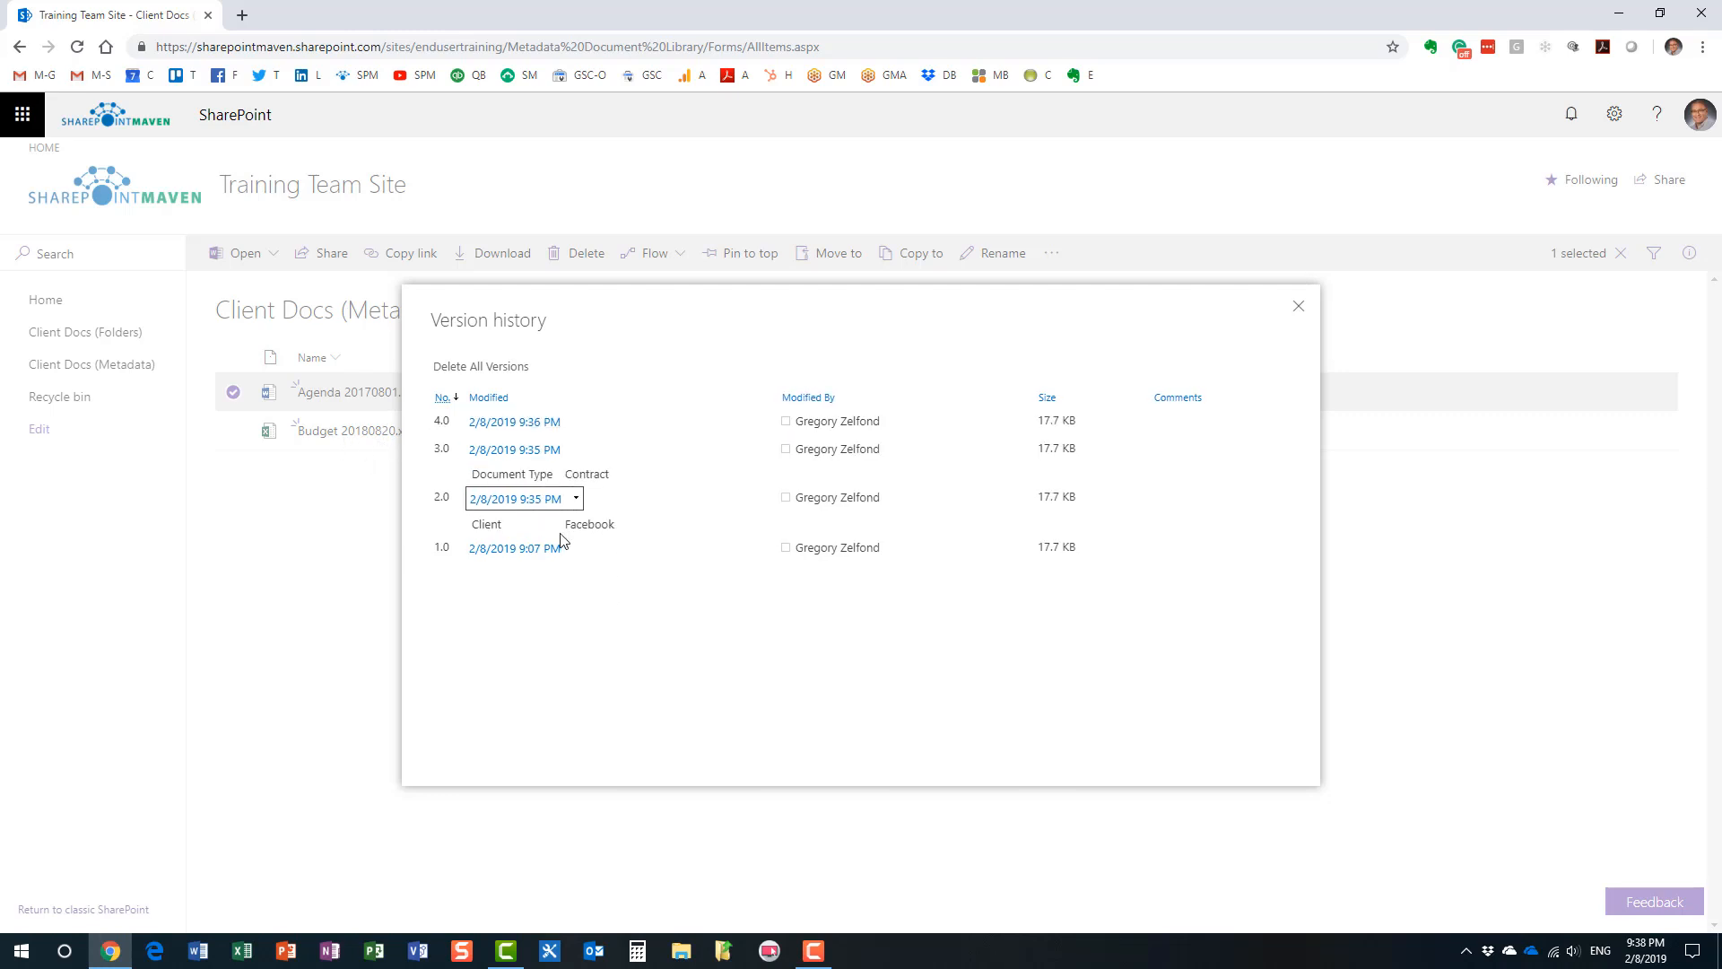
Step: View version 2.0 of the agenda document in desktop Word, then close it
click(530, 500)
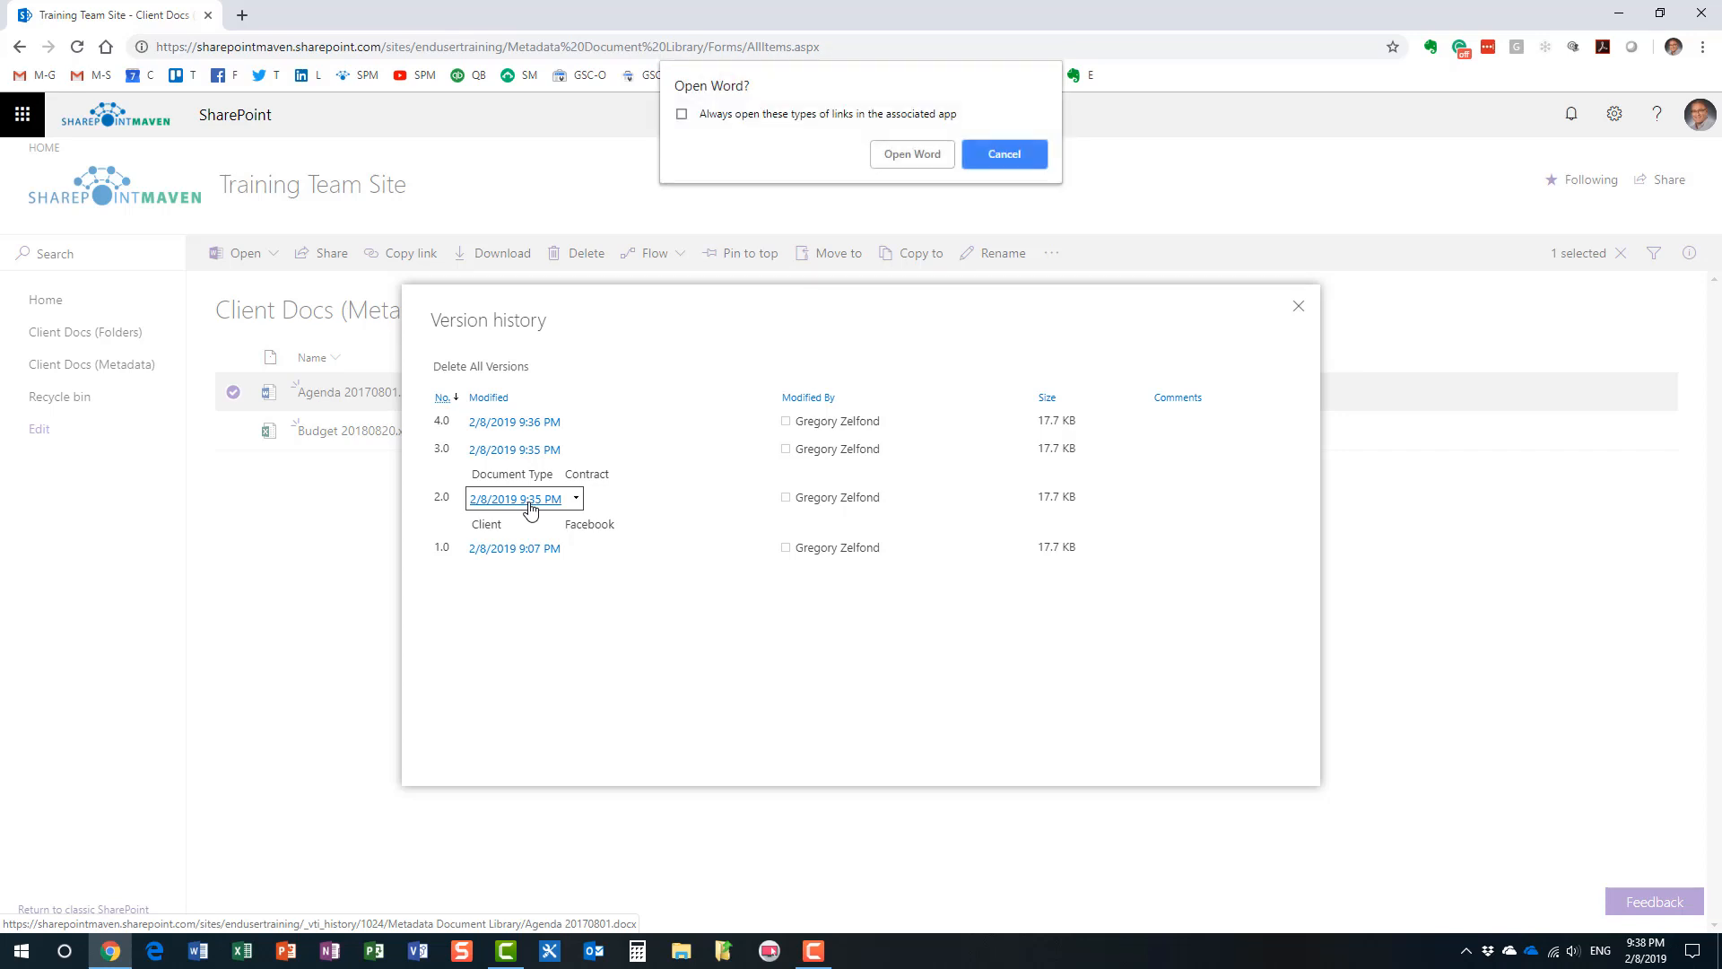
click(911, 154)
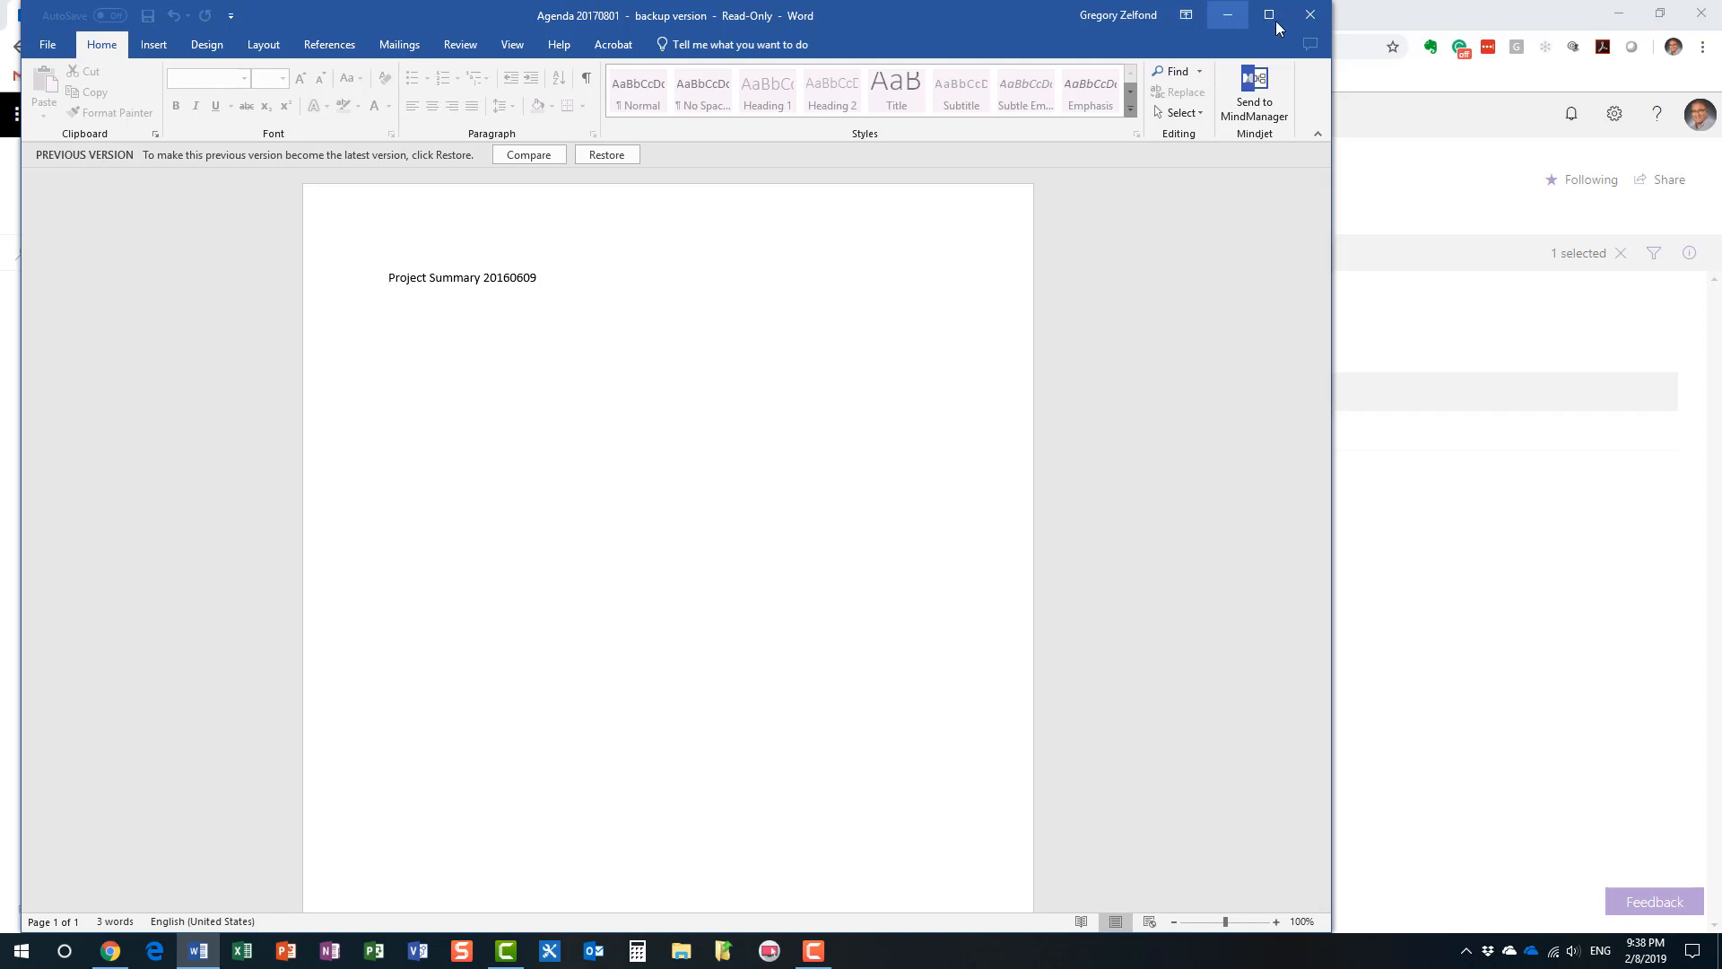
click(1307, 16)
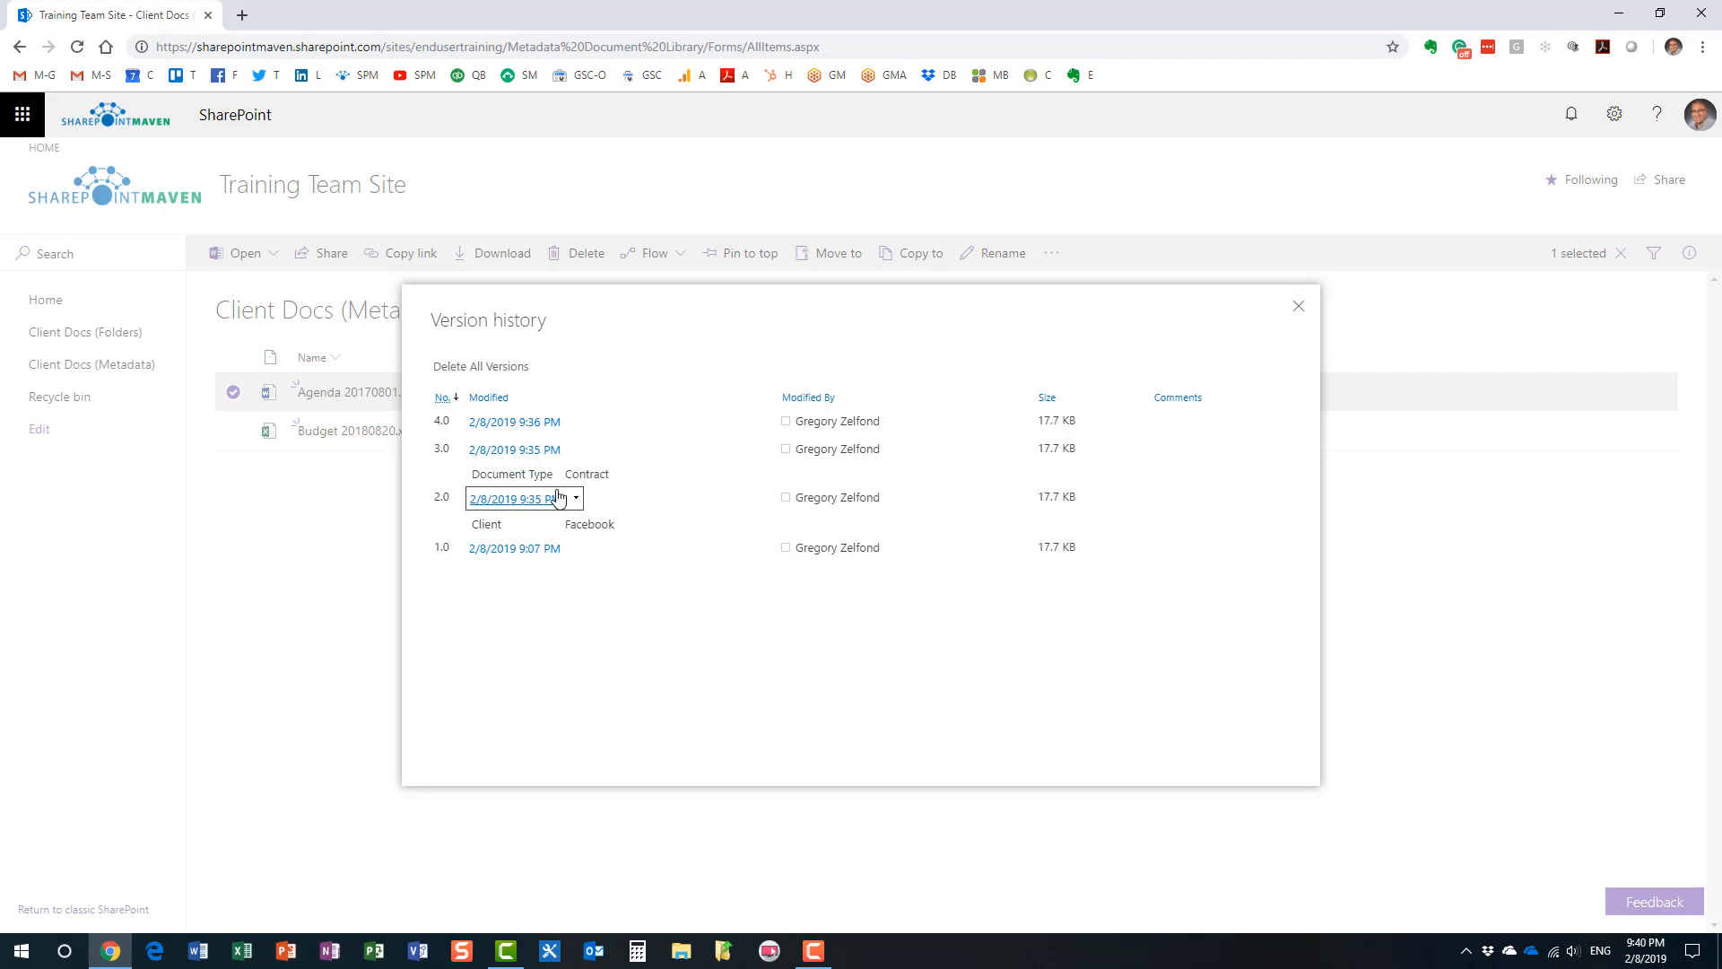
Step: Restore version 3.0 of the agenda document as the current version and close the version history
click(577, 453)
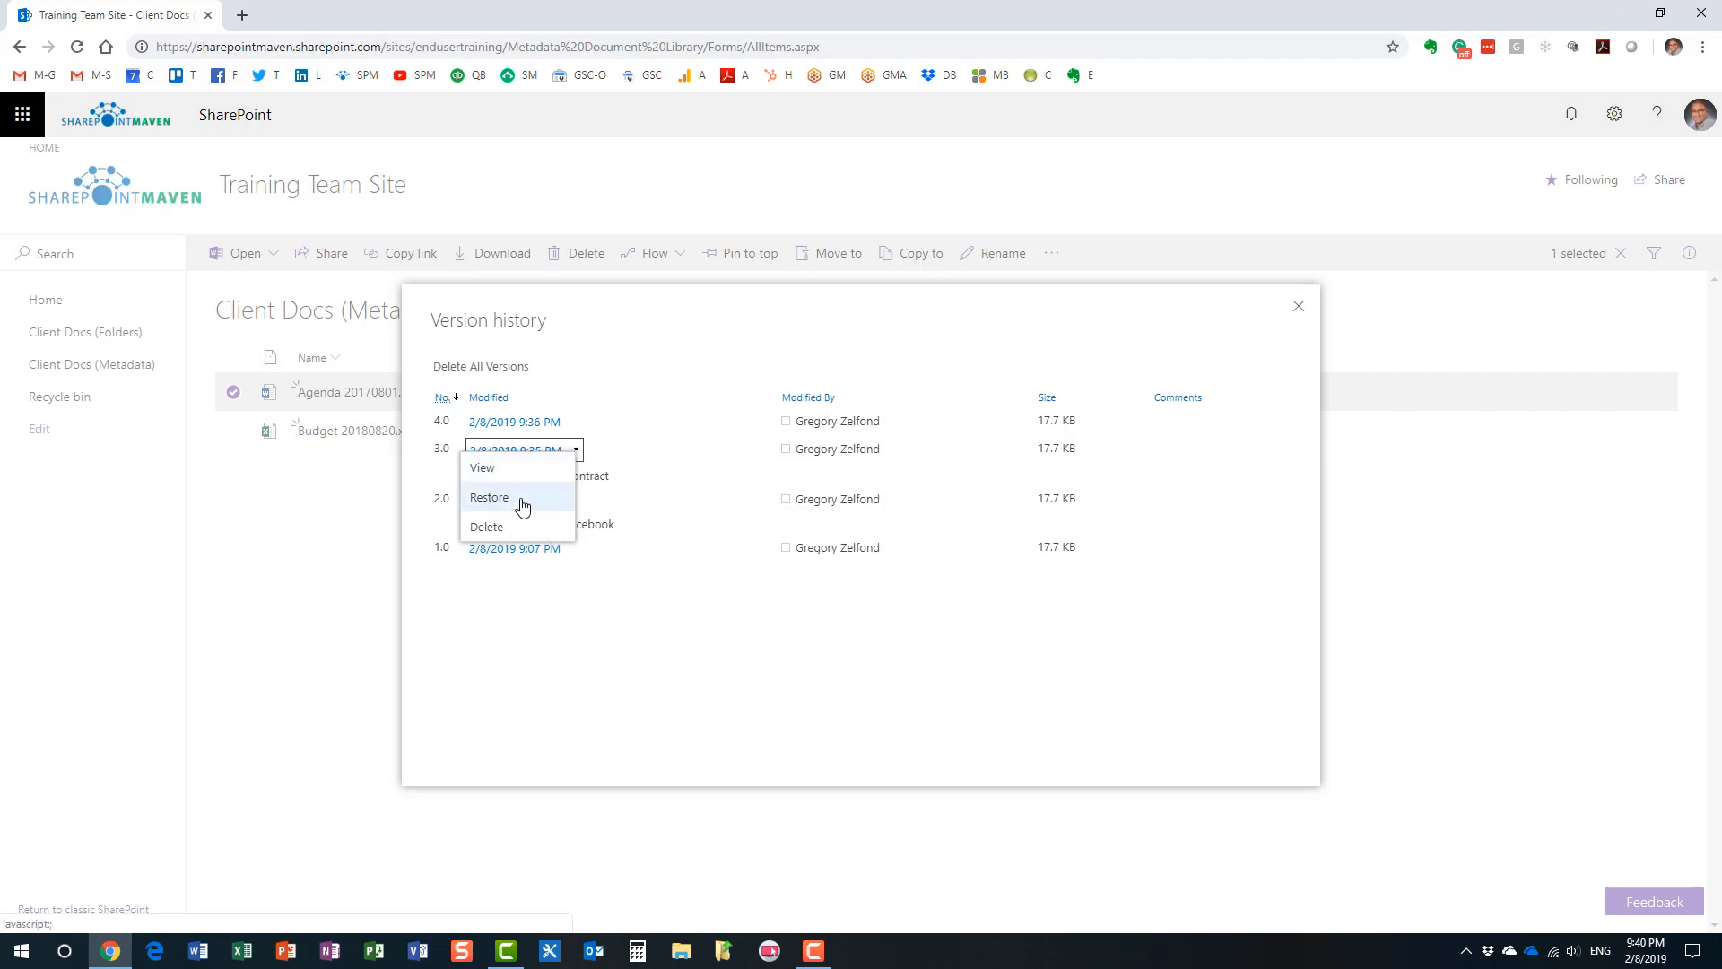
click(491, 498)
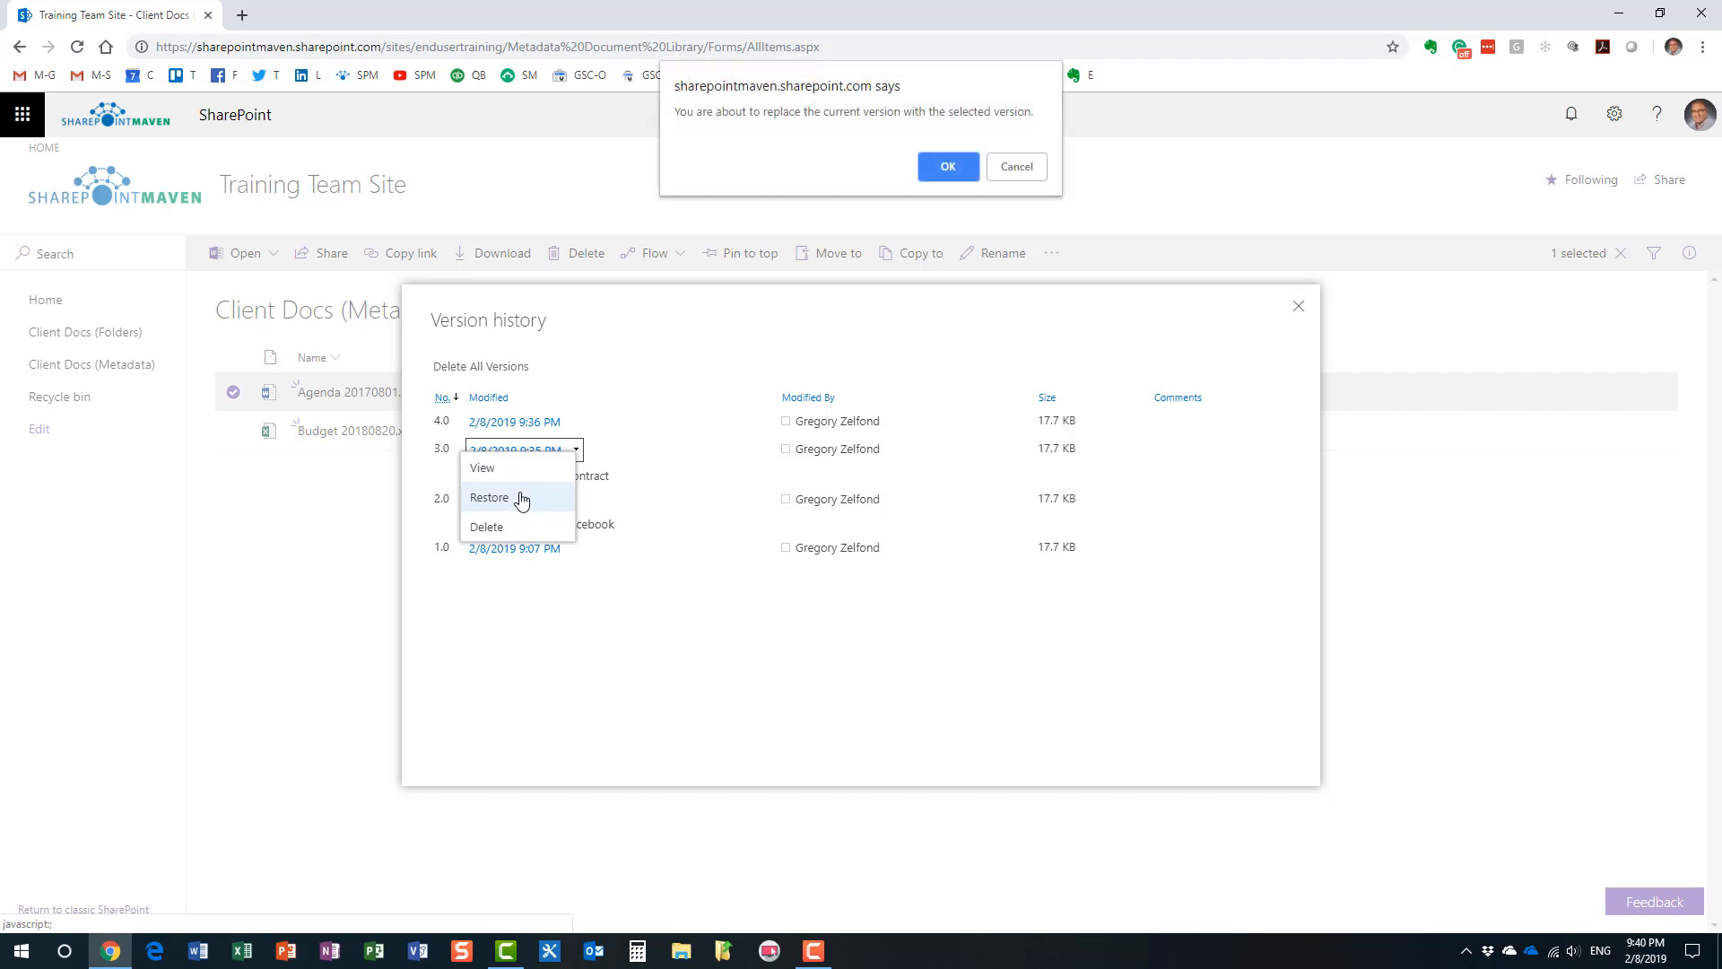
click(948, 167)
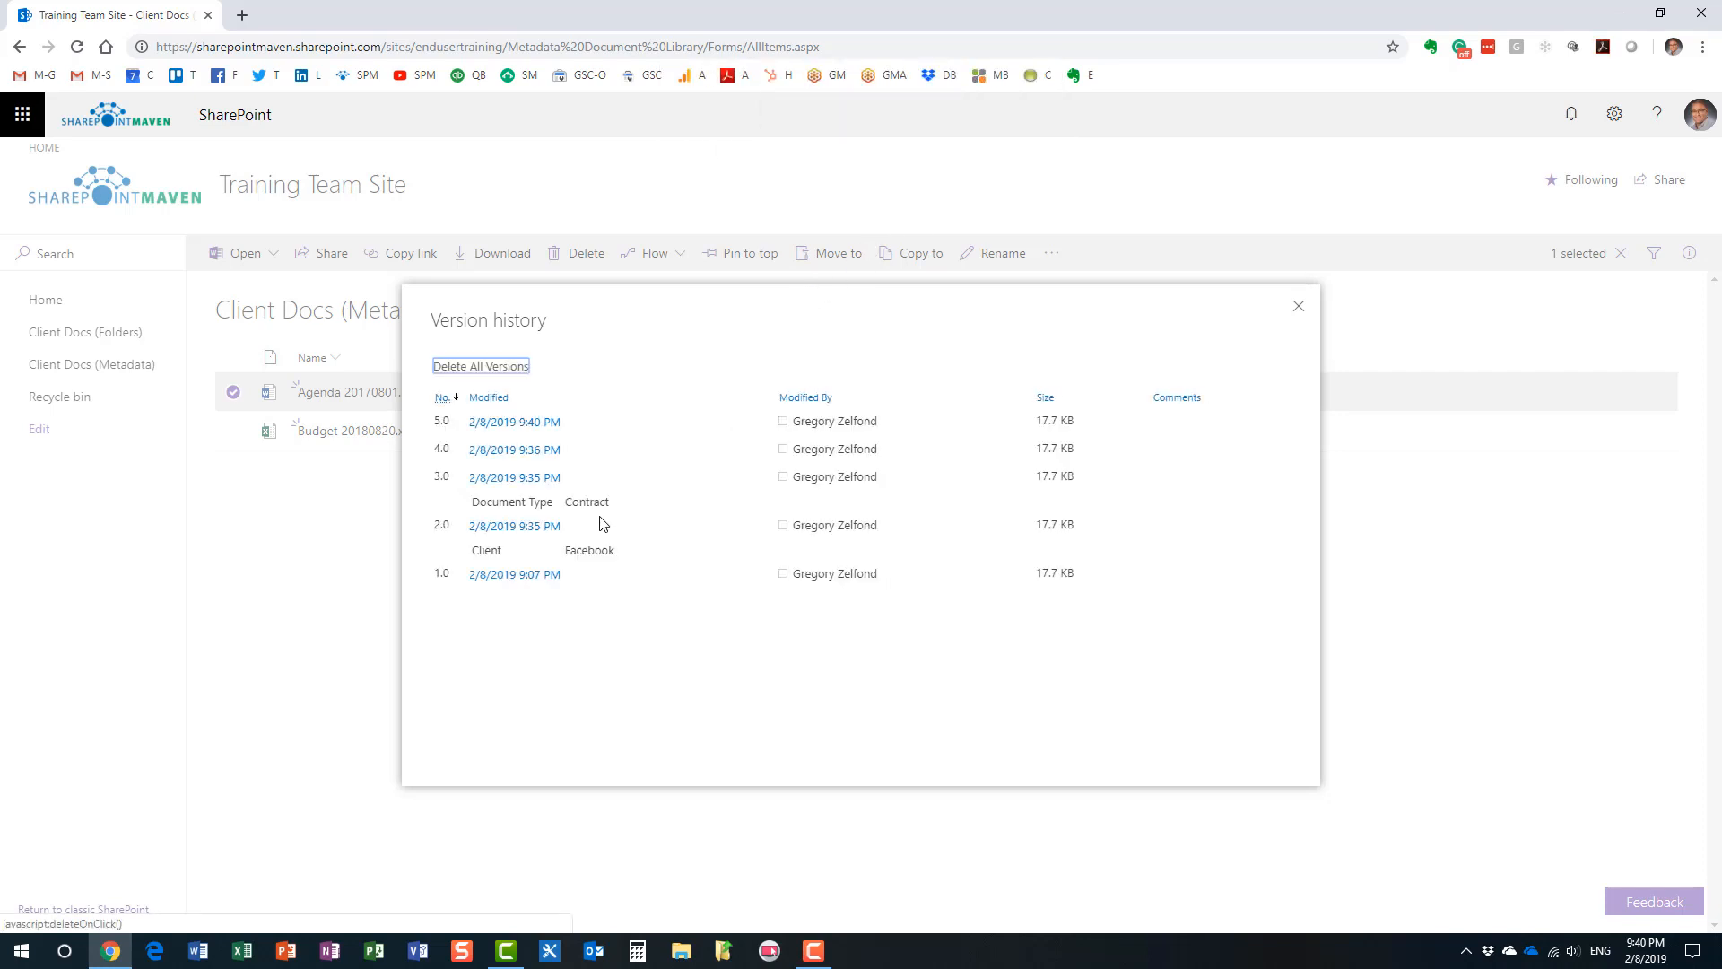
mouse_move(564, 487)
click(1299, 308)
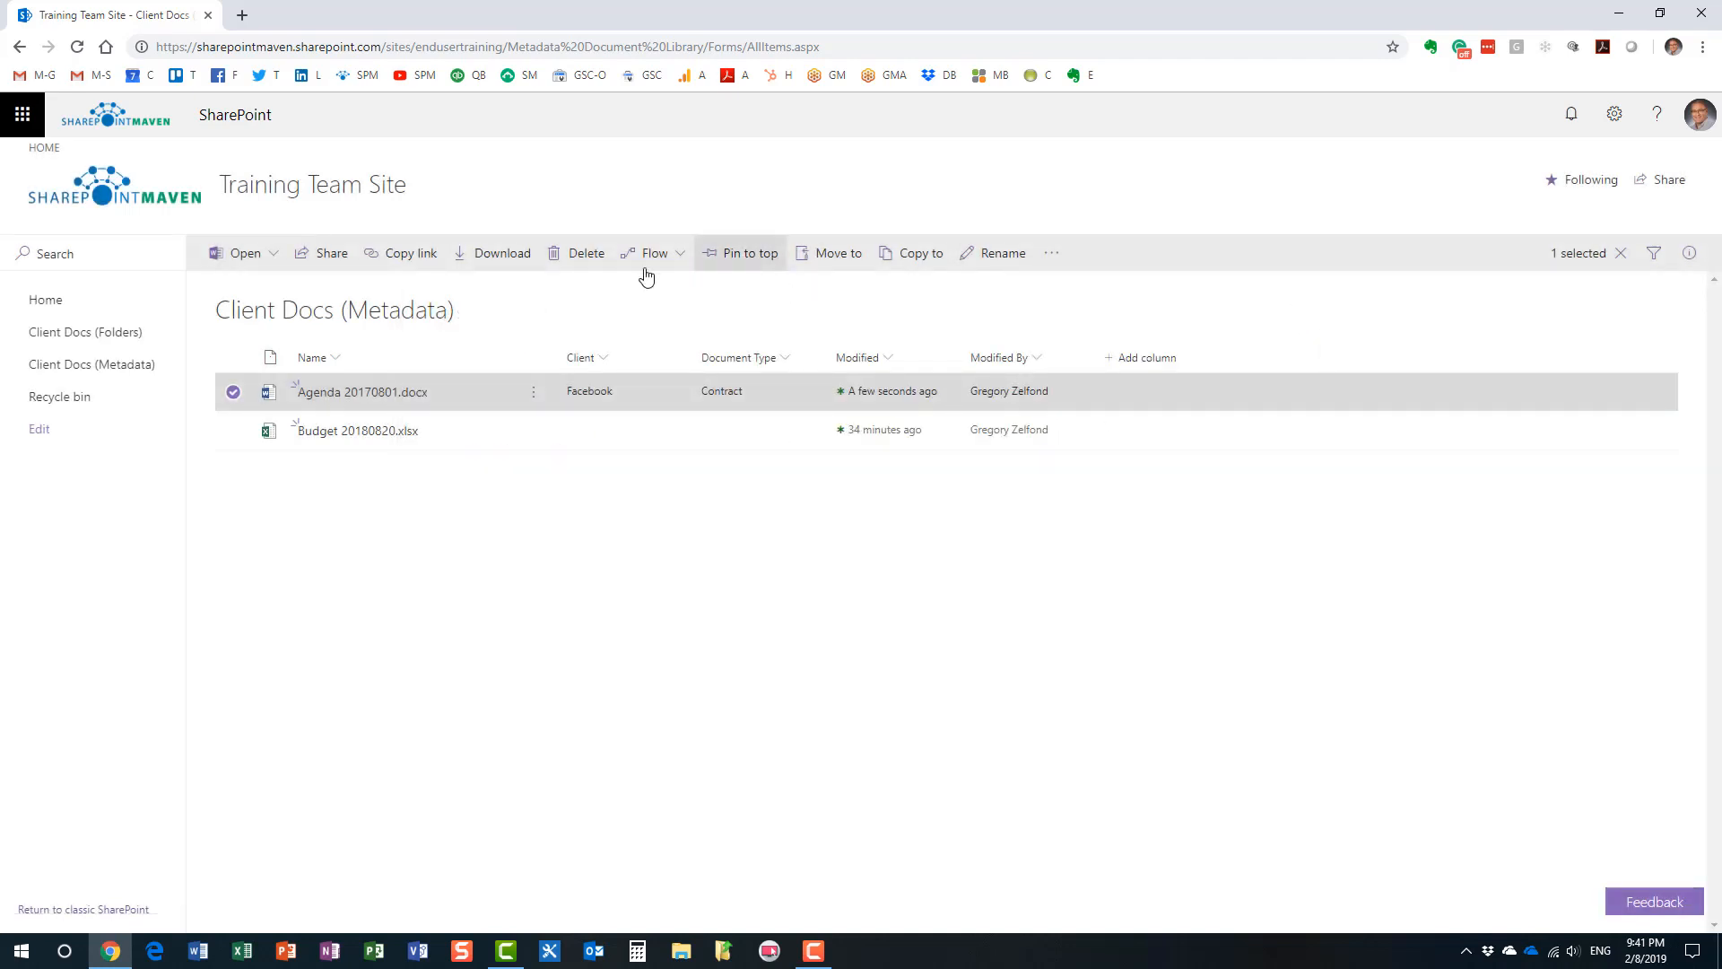
Step: Reload the library page and open Agenda 20170801.docx to check the restored content, then close it
right_click(584, 168)
click(625, 222)
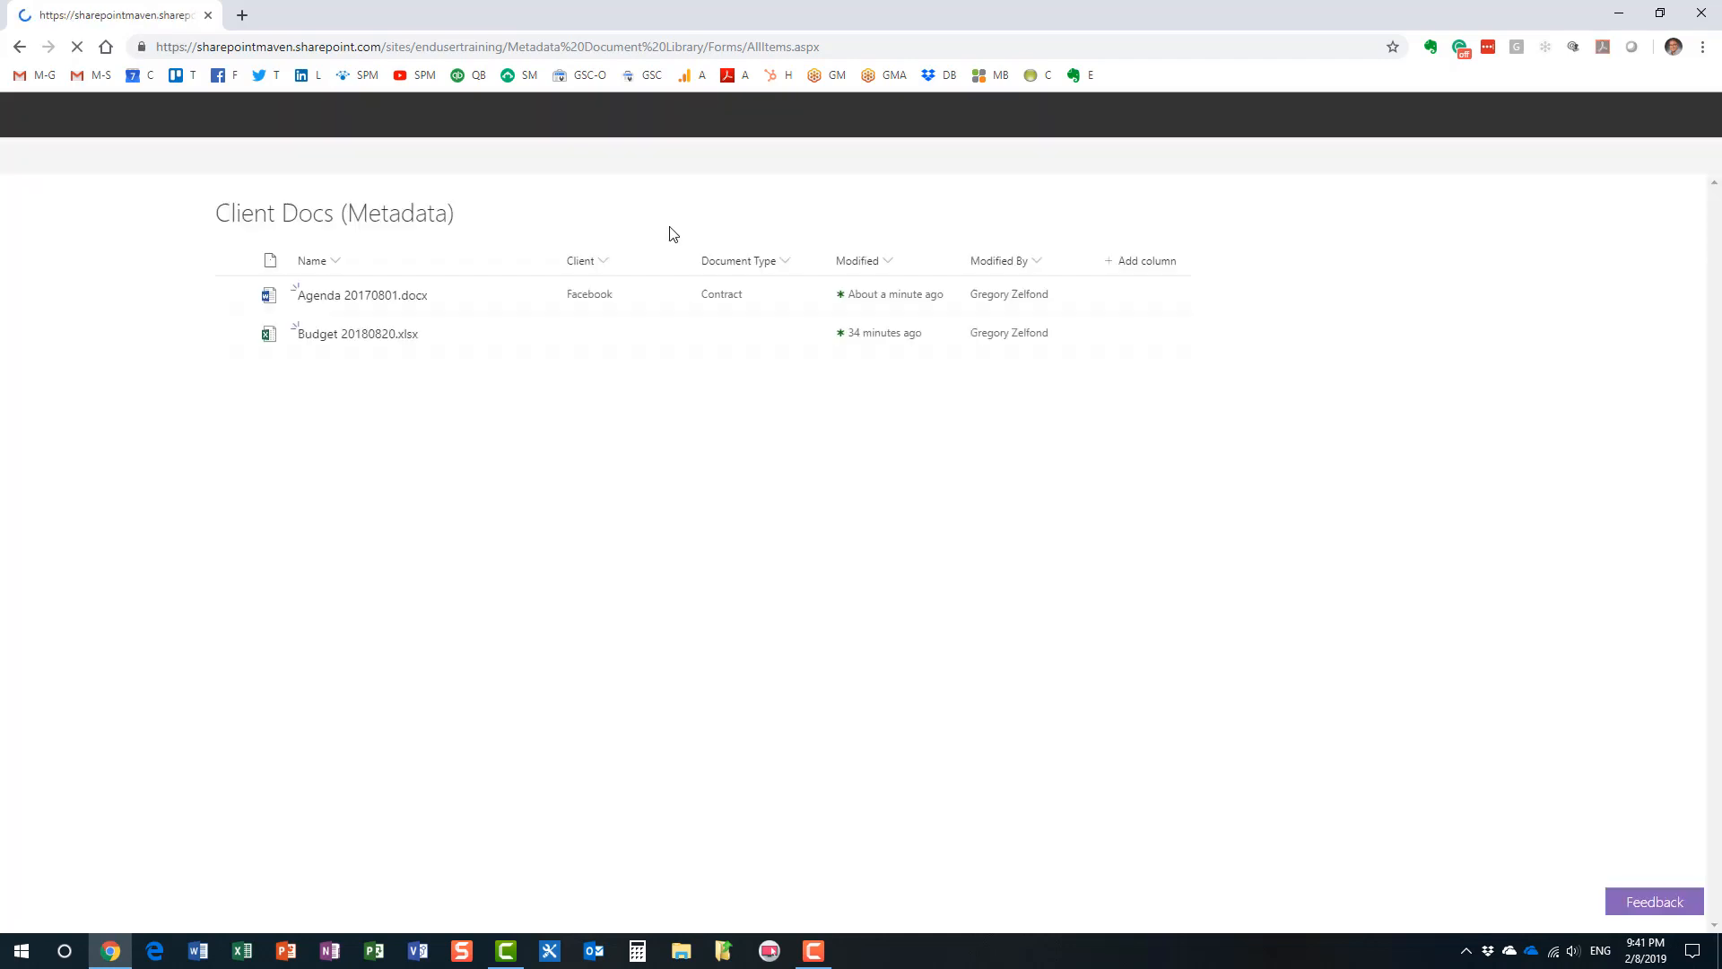
click(401, 394)
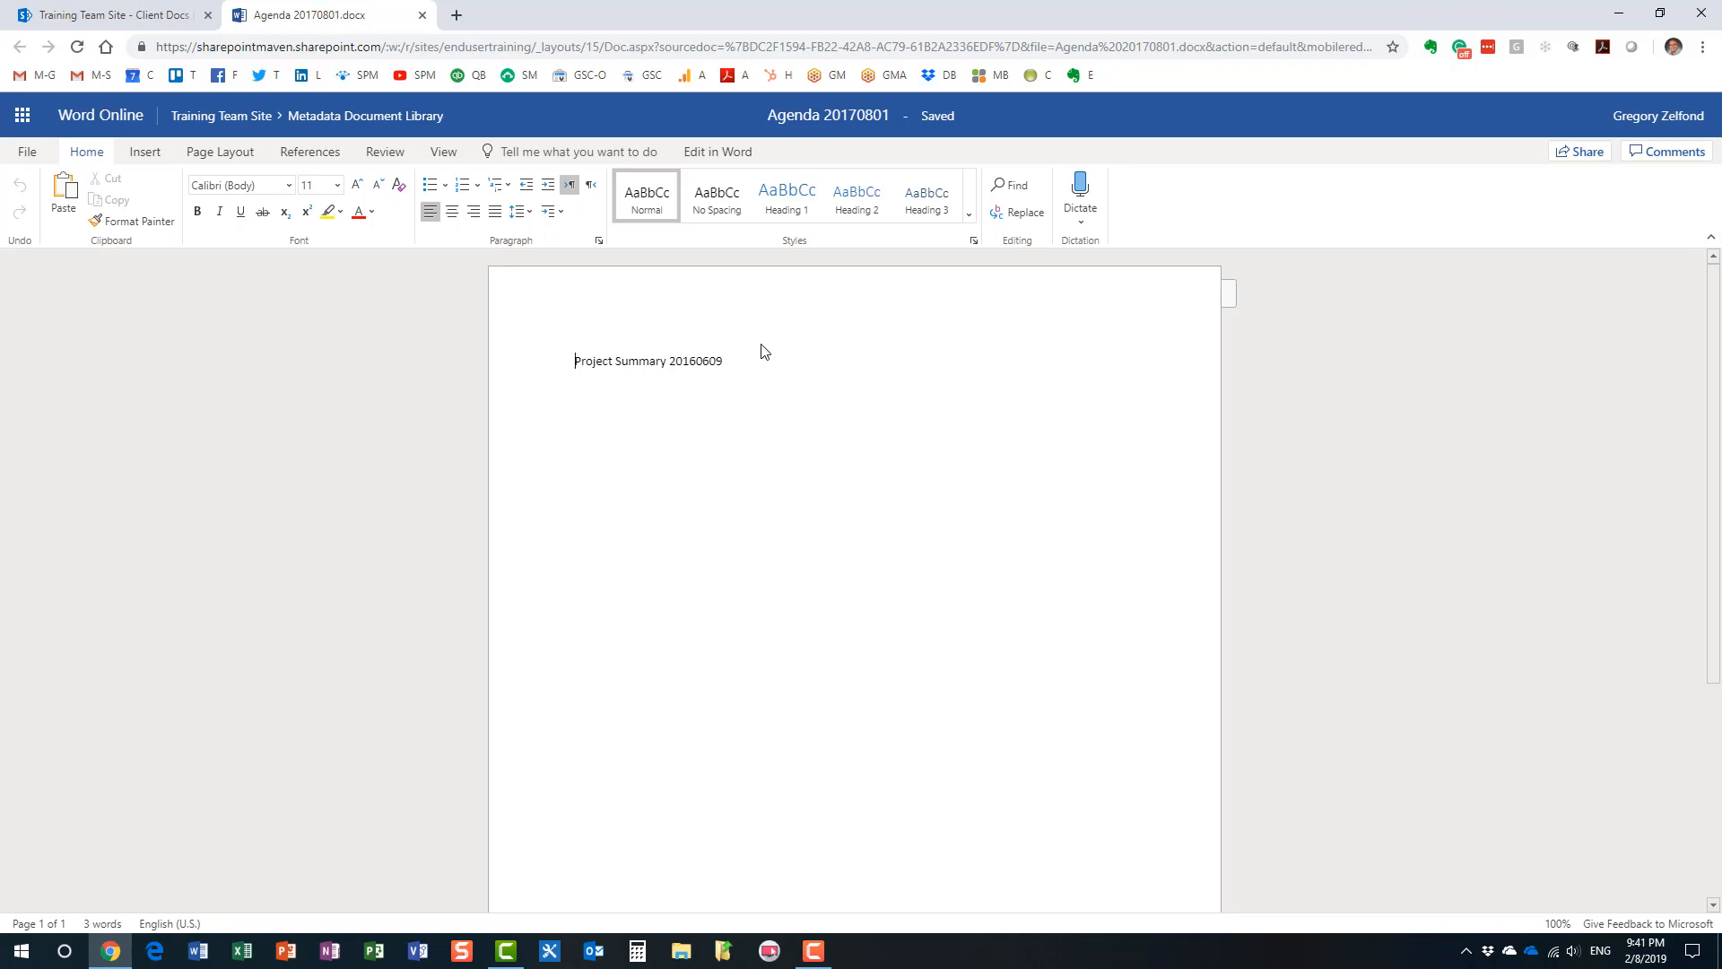
click(421, 15)
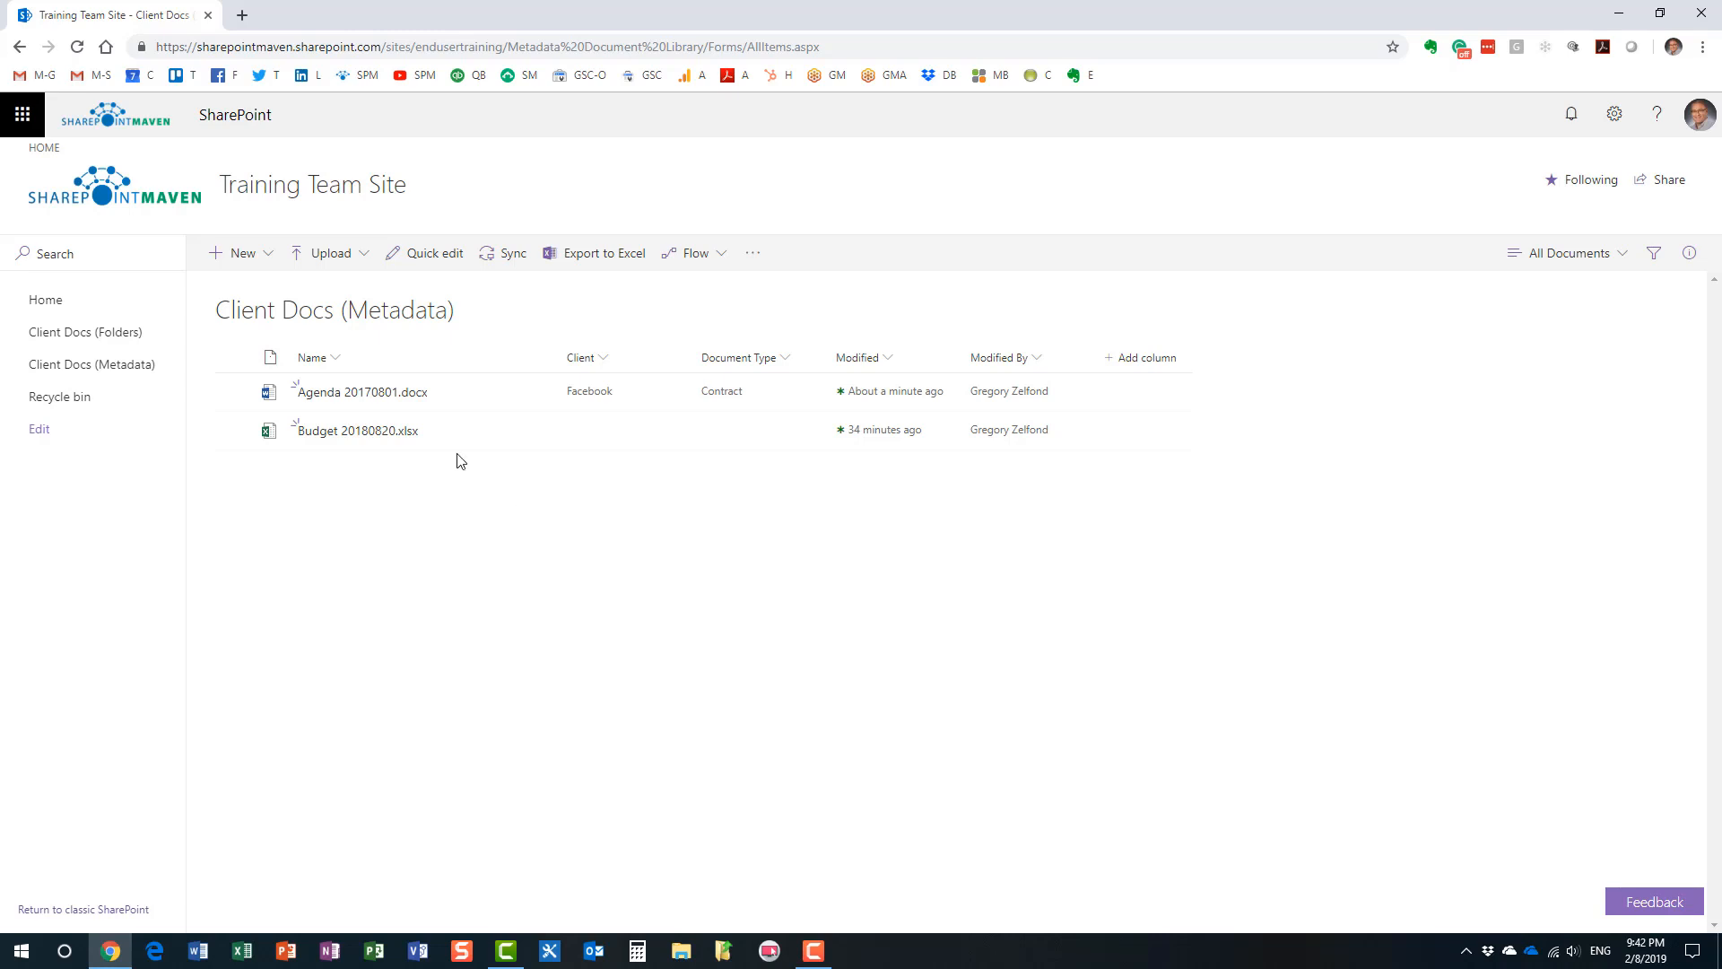
Step: Add the lines "Hello again" and "How are you?" below the existing text in Agenda 20170801.docx and close it
click(411, 395)
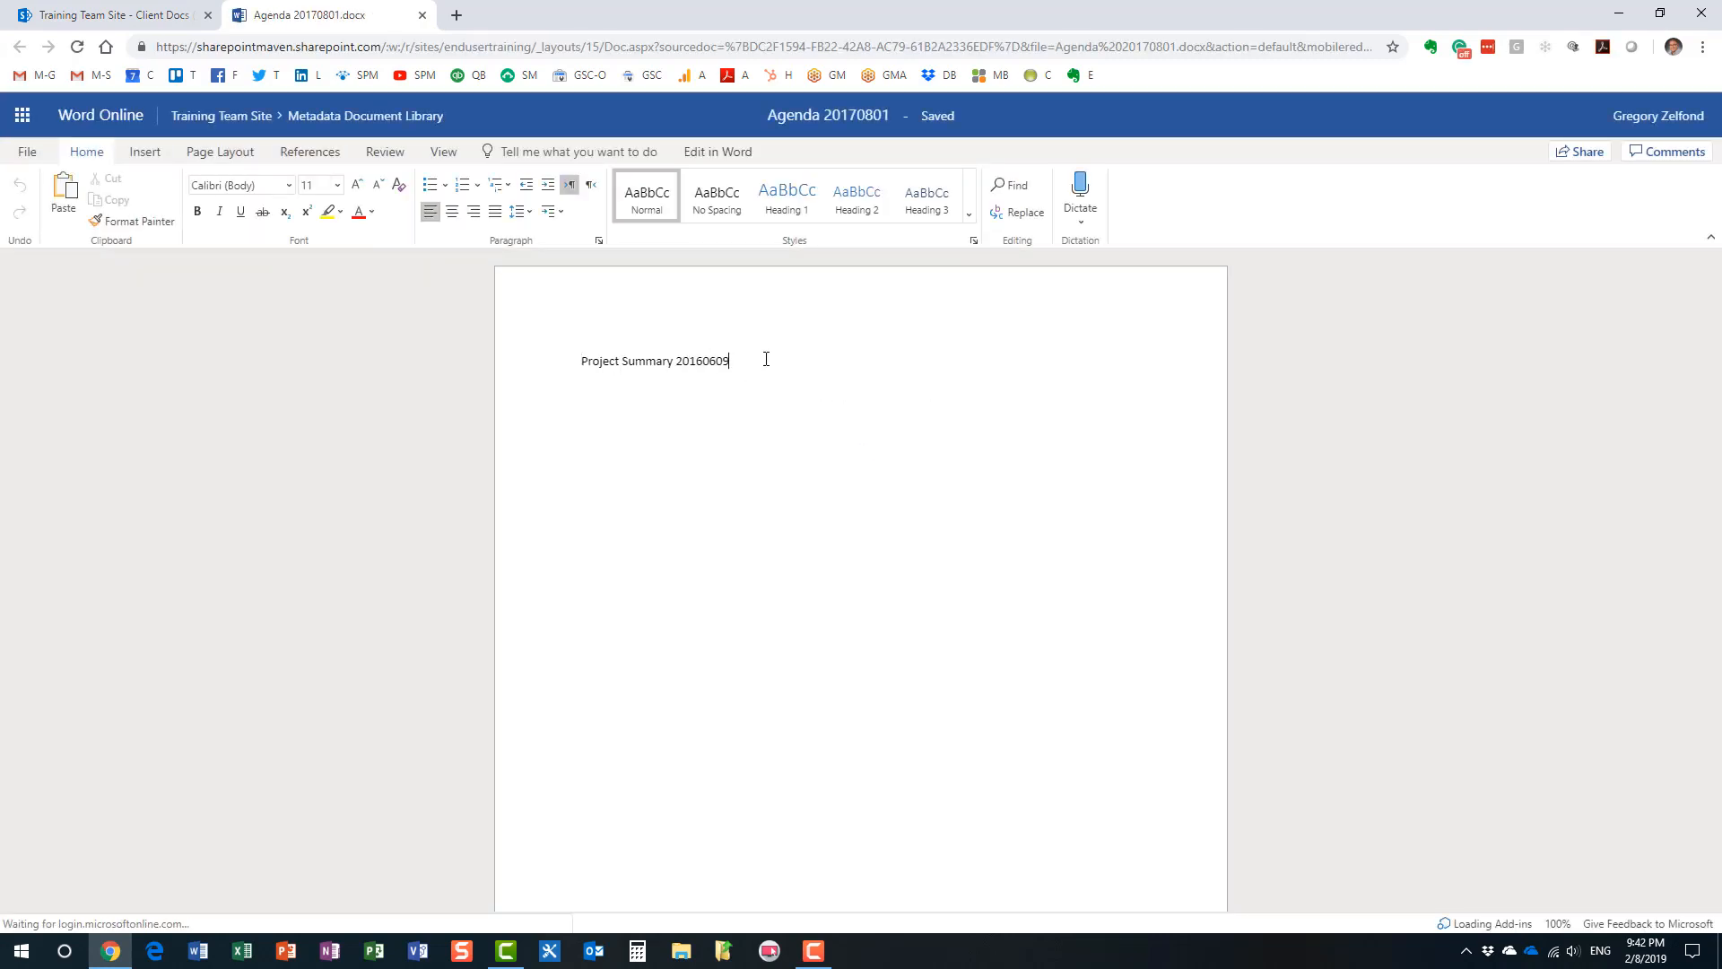
key(Return)
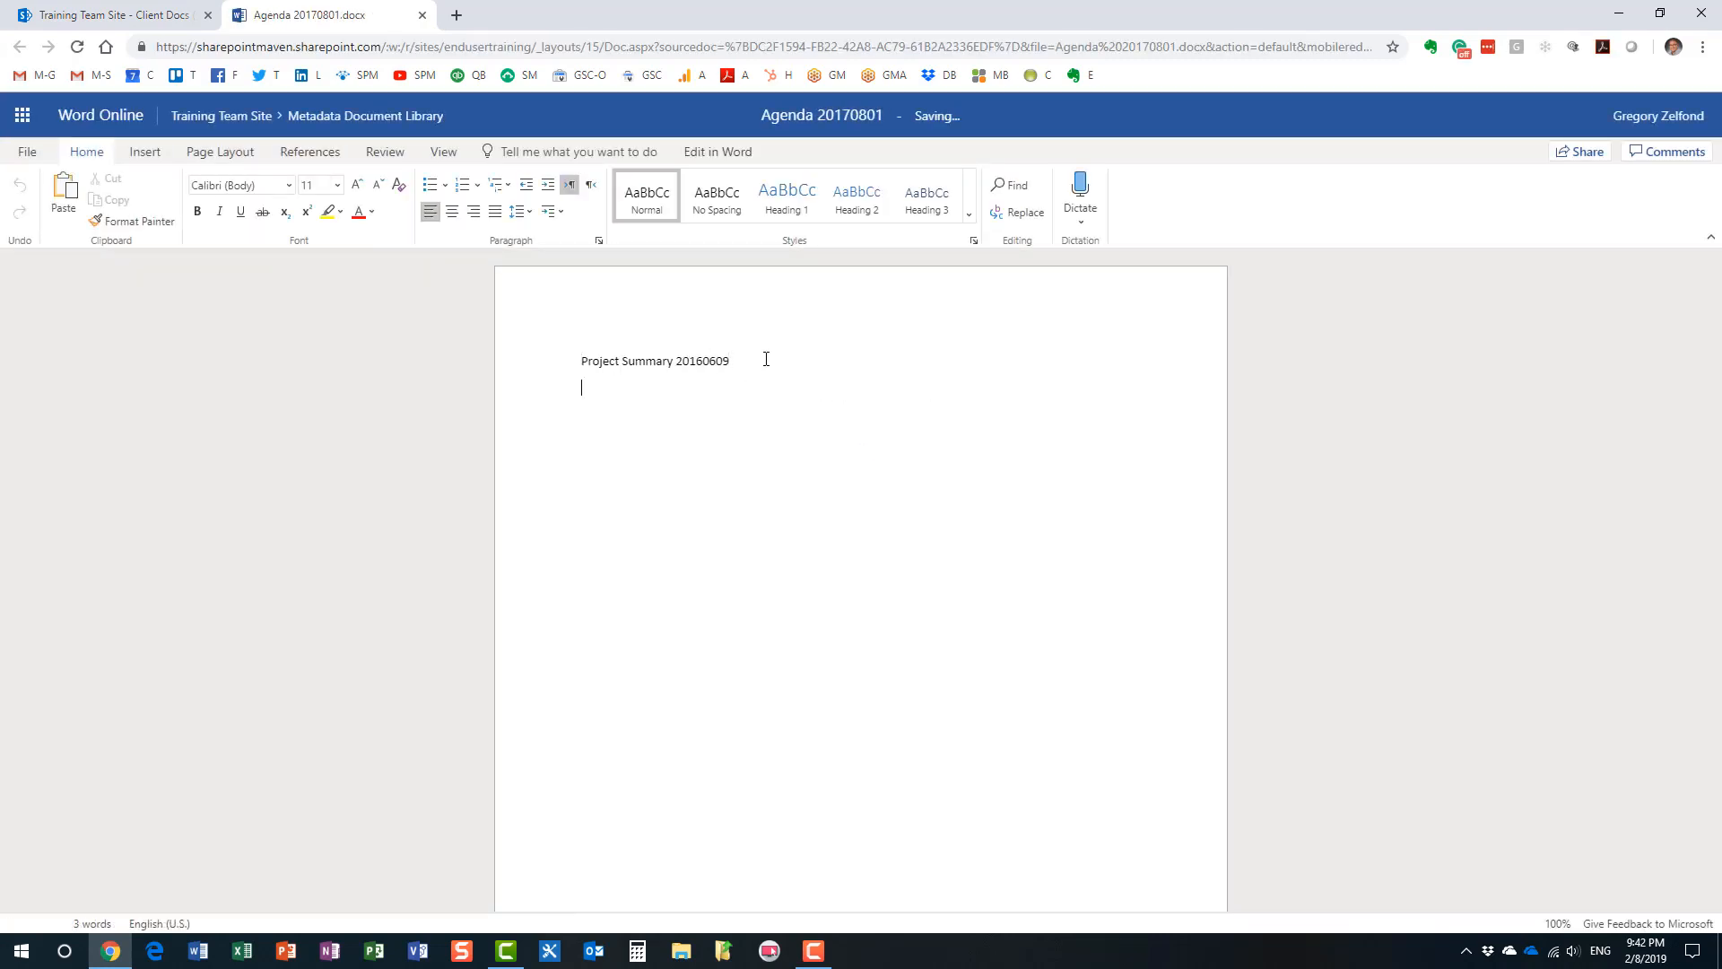
text(Hello again)
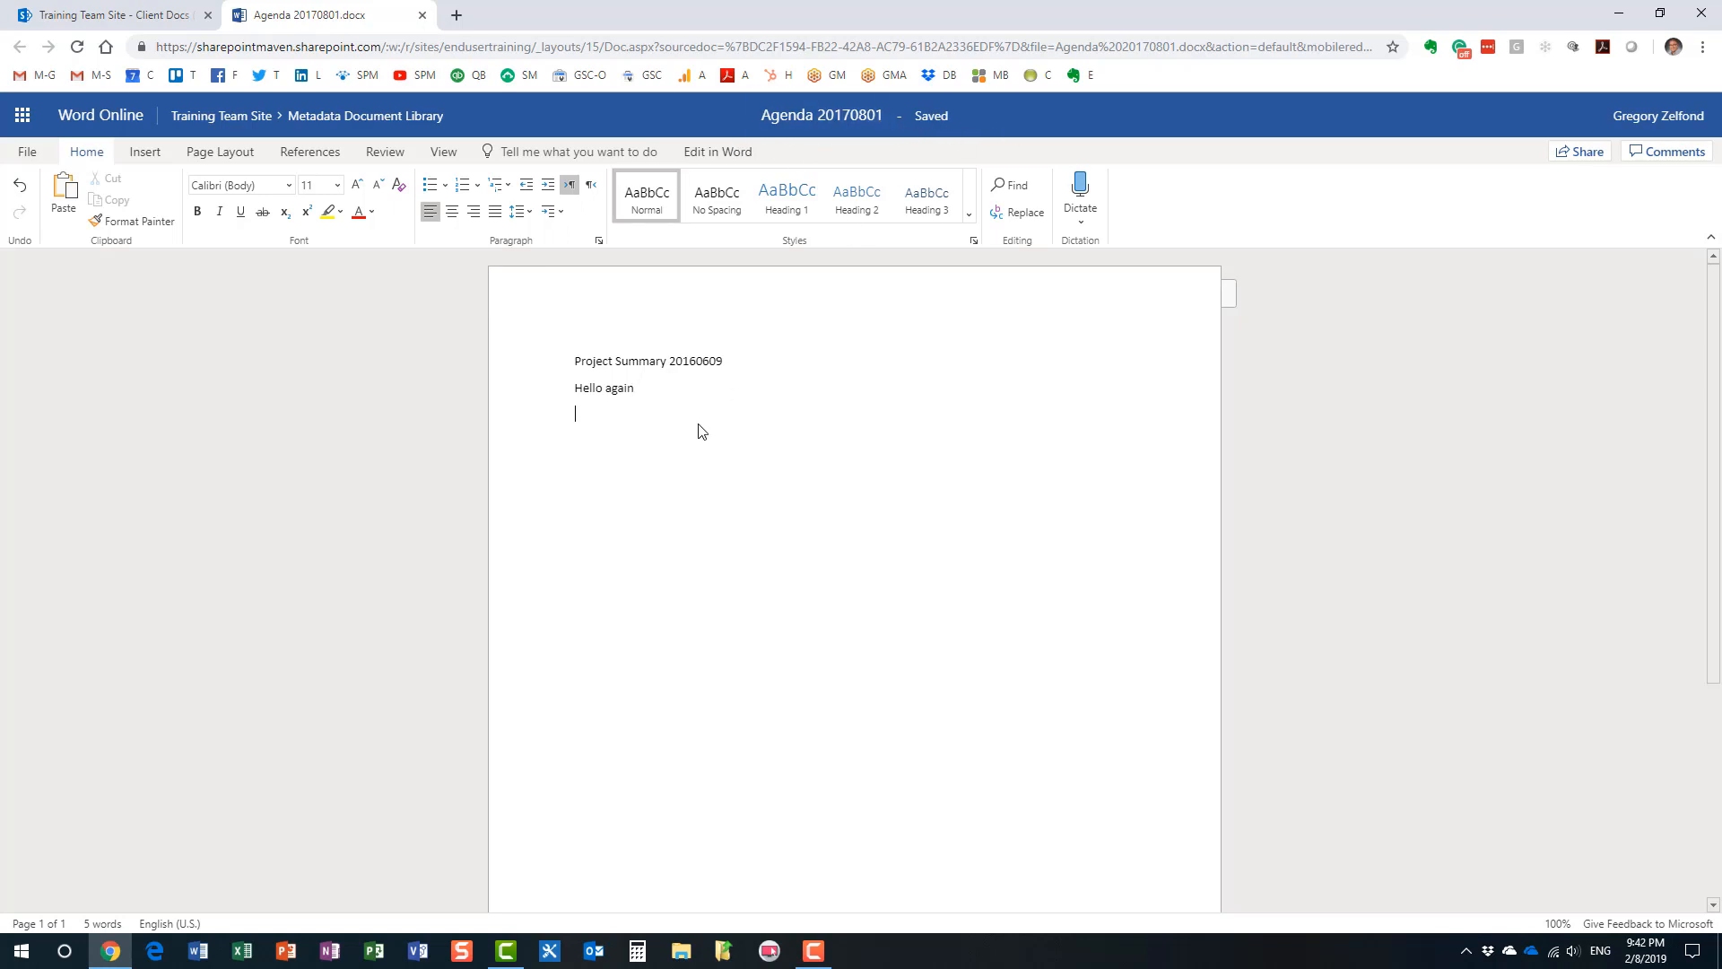
key(Return)
text(How are you?)
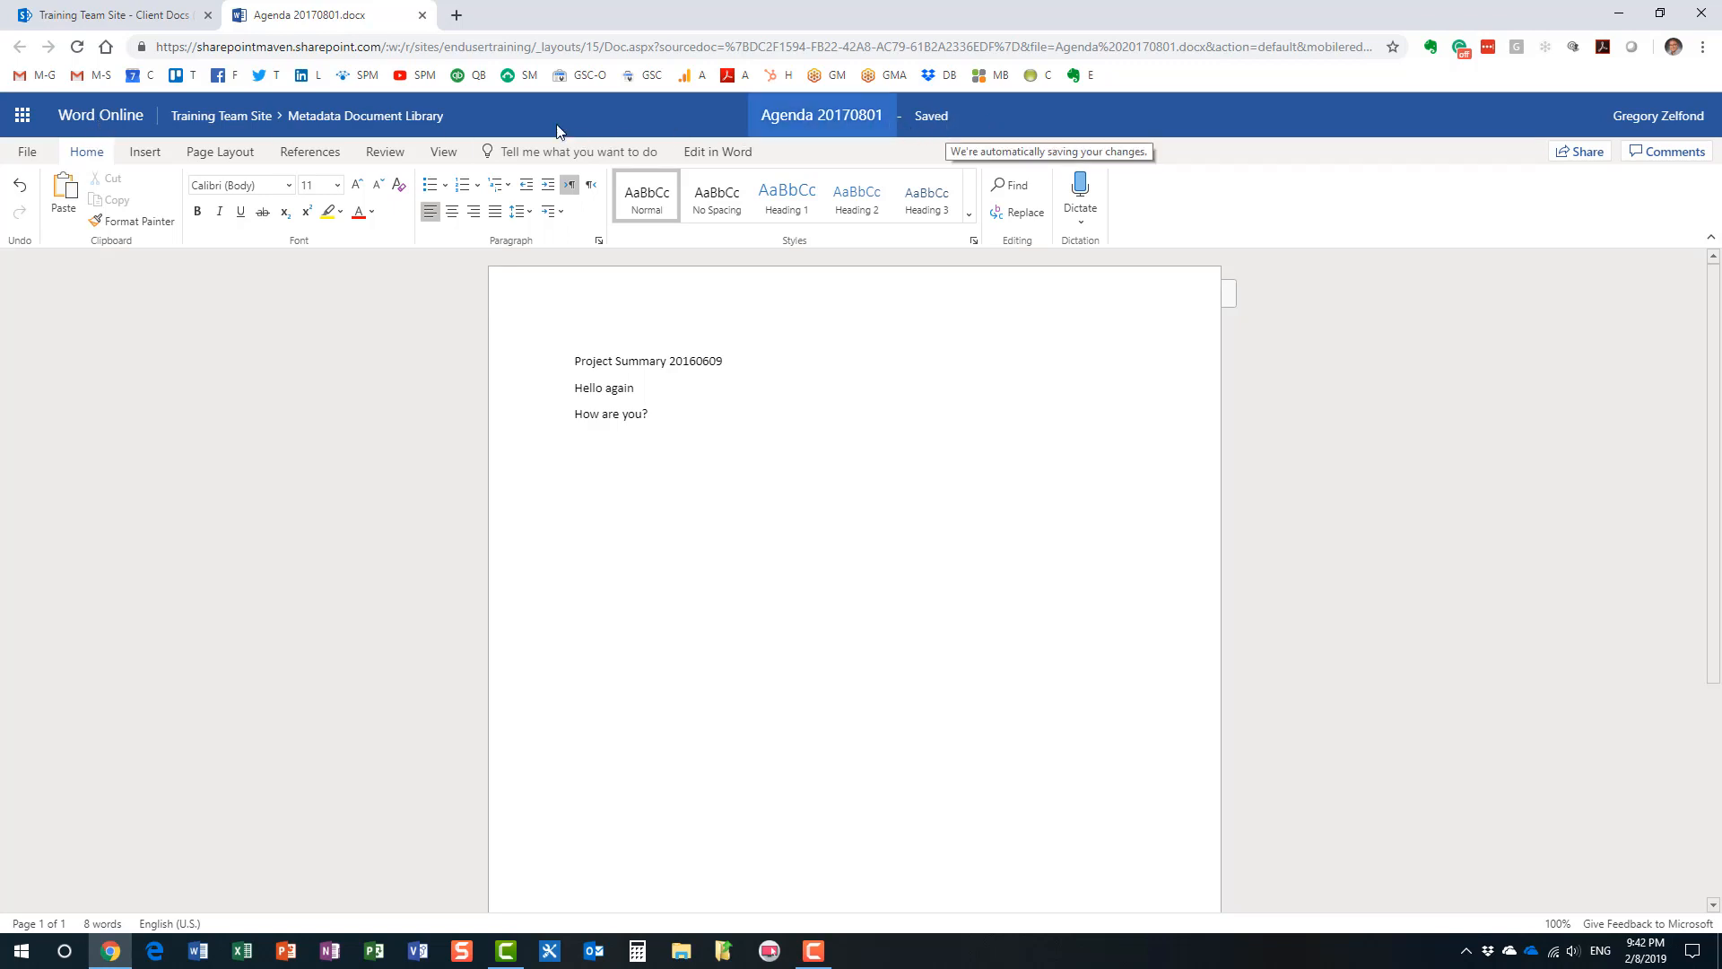
click(422, 15)
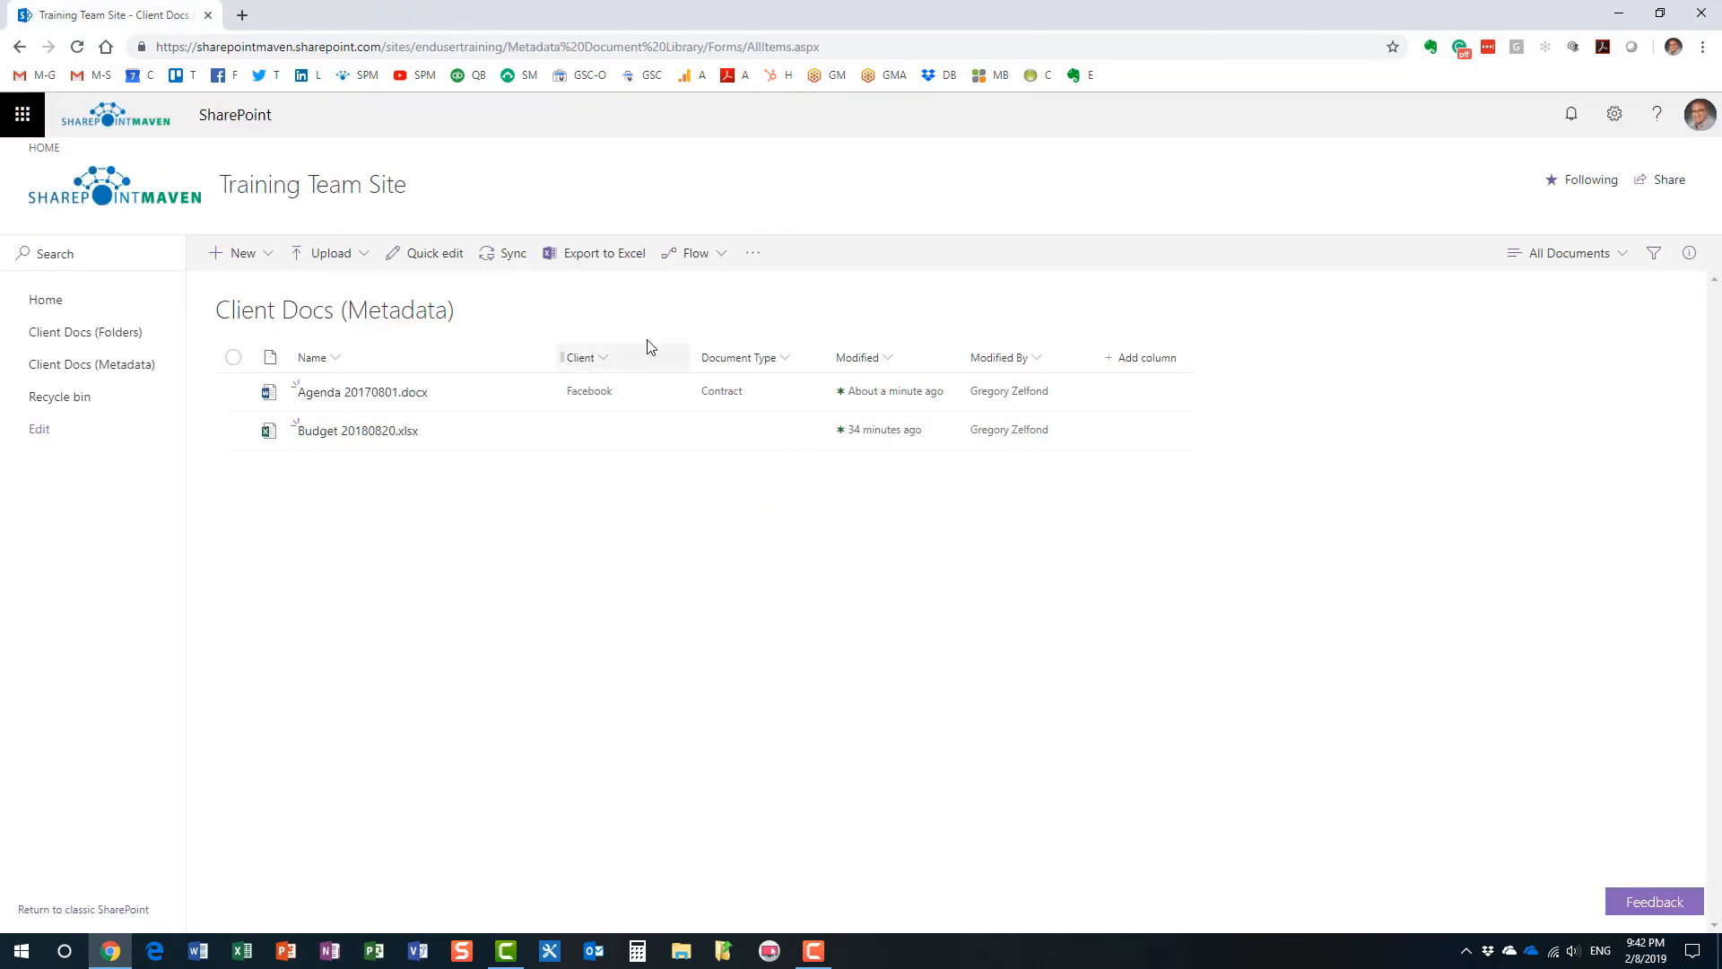
Step: Check the version history of Agenda 20170801.docx for the newest edit, then close the history
right_click(399, 398)
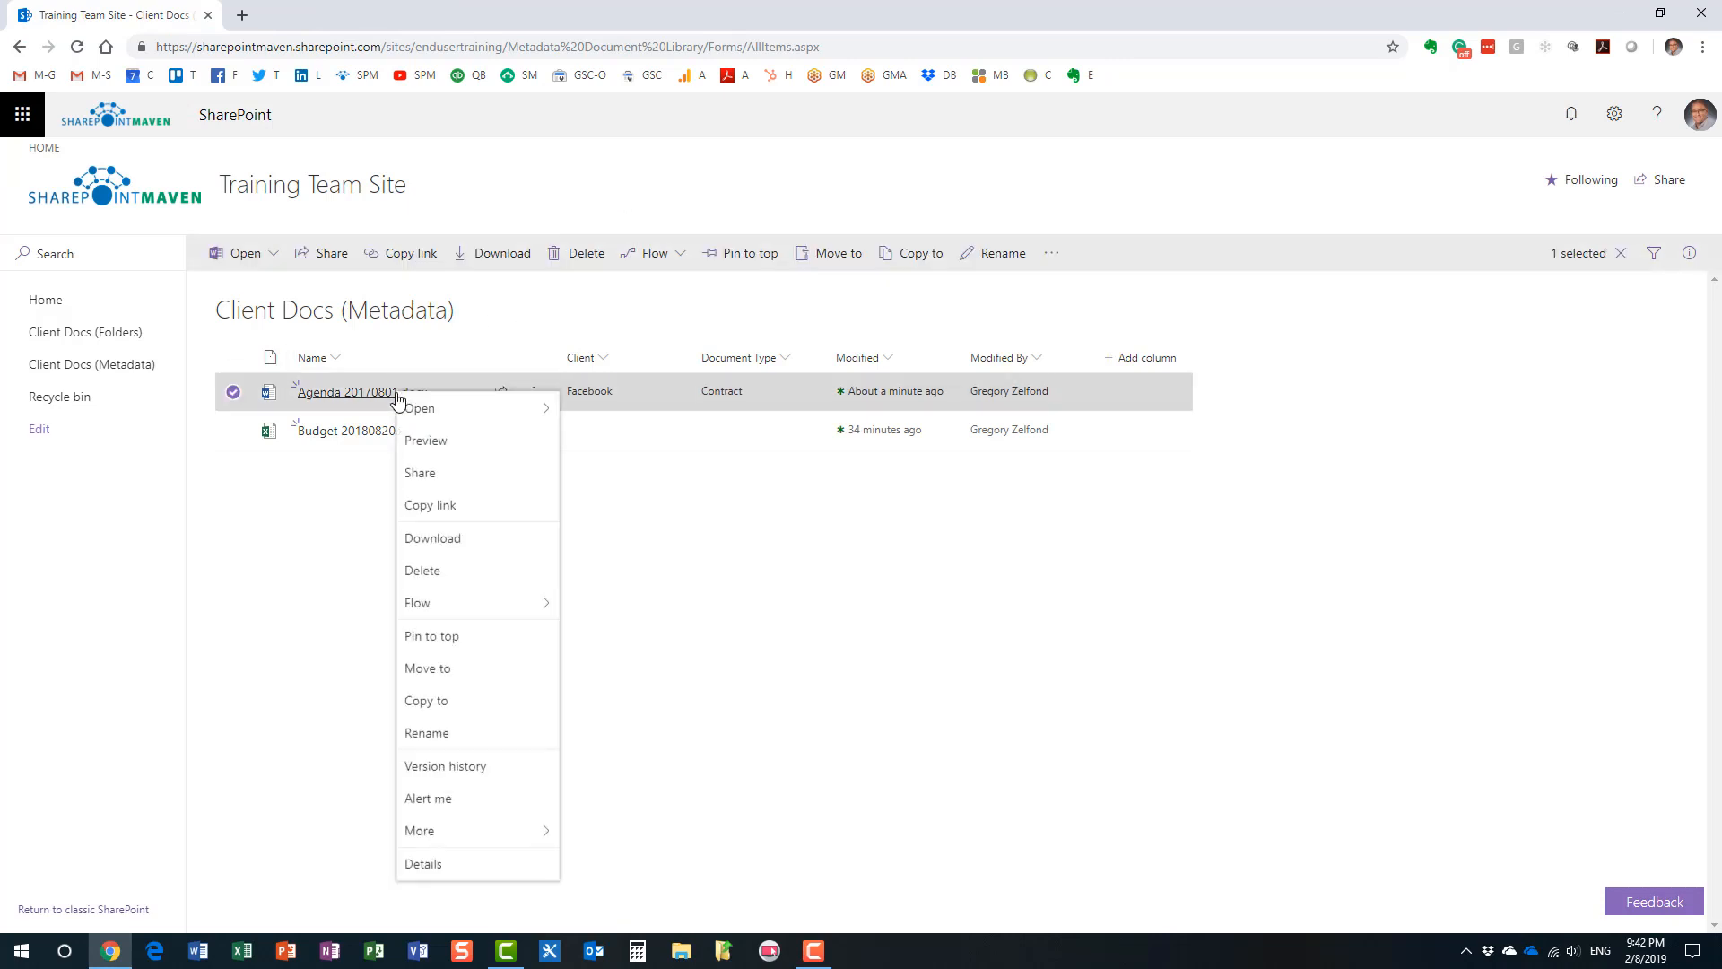
click(479, 768)
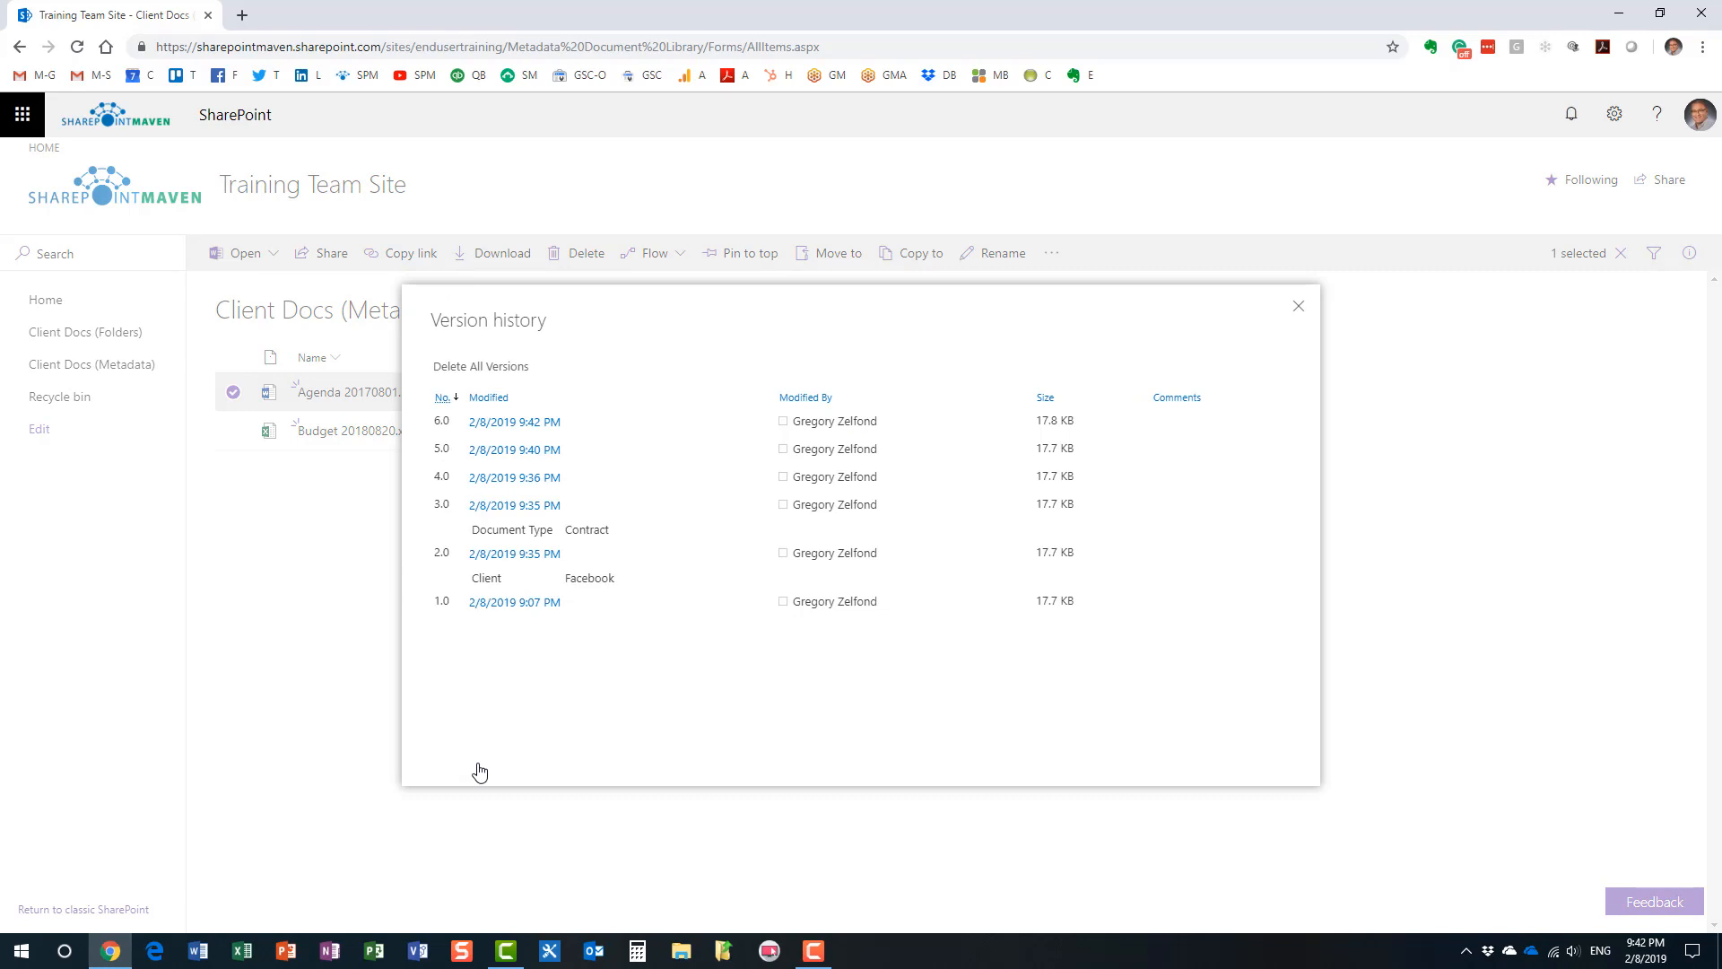
mouse_move(552, 427)
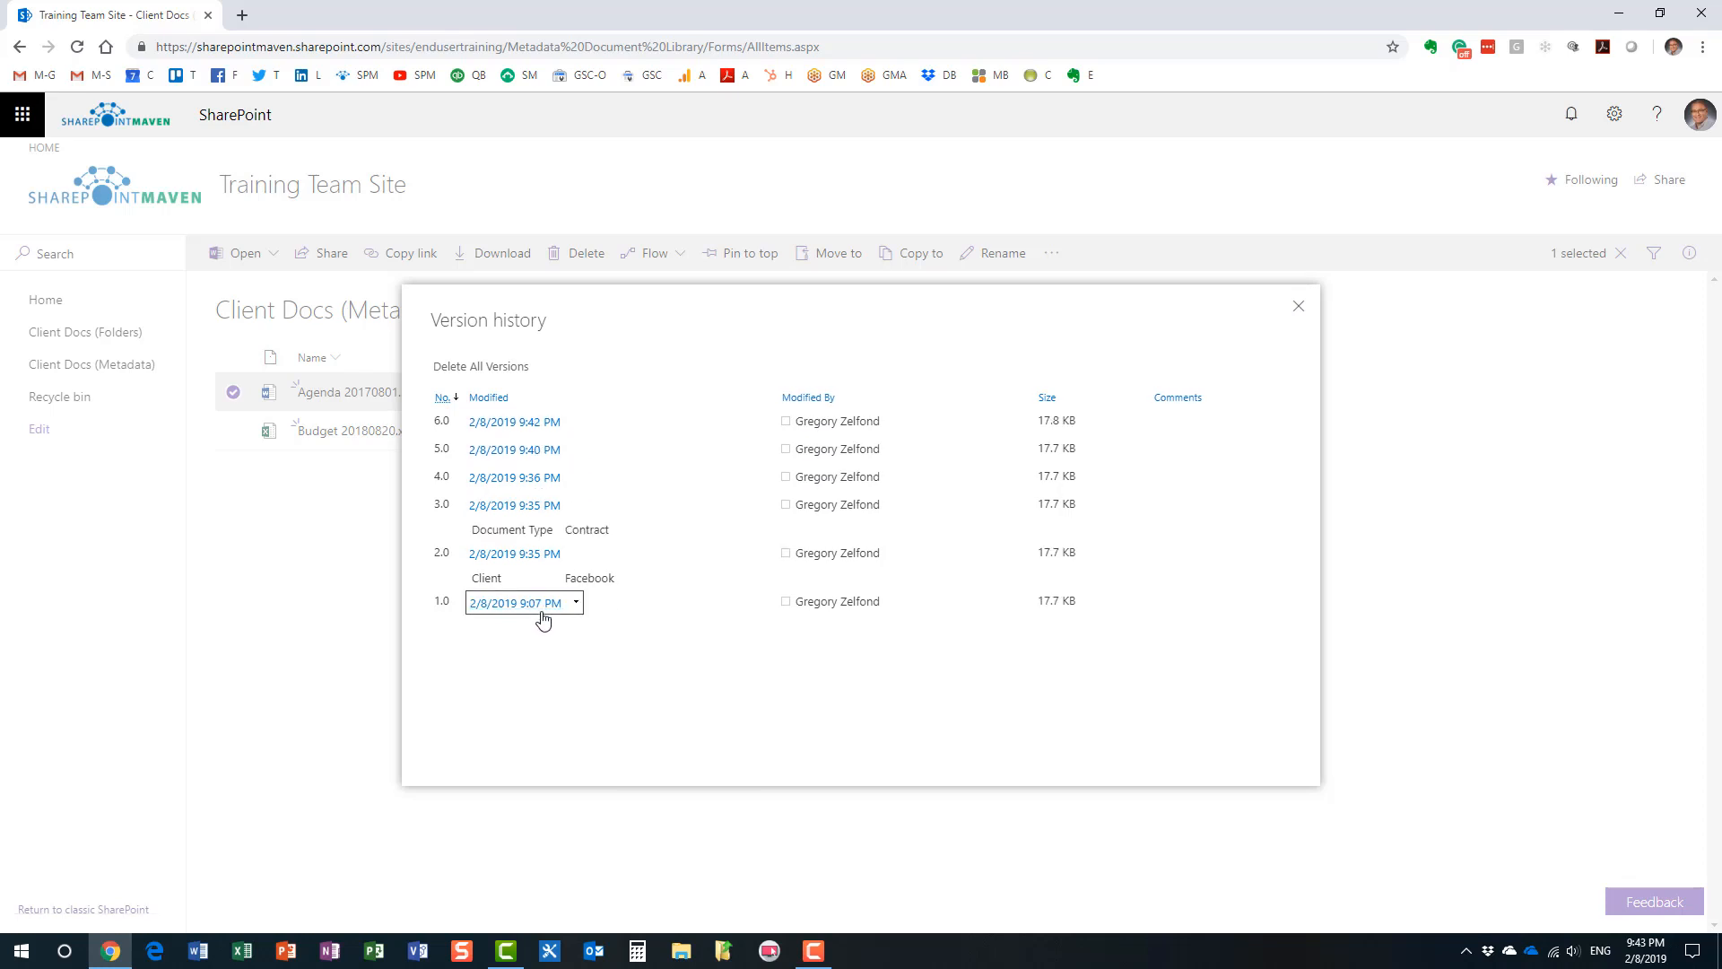
click(1298, 306)
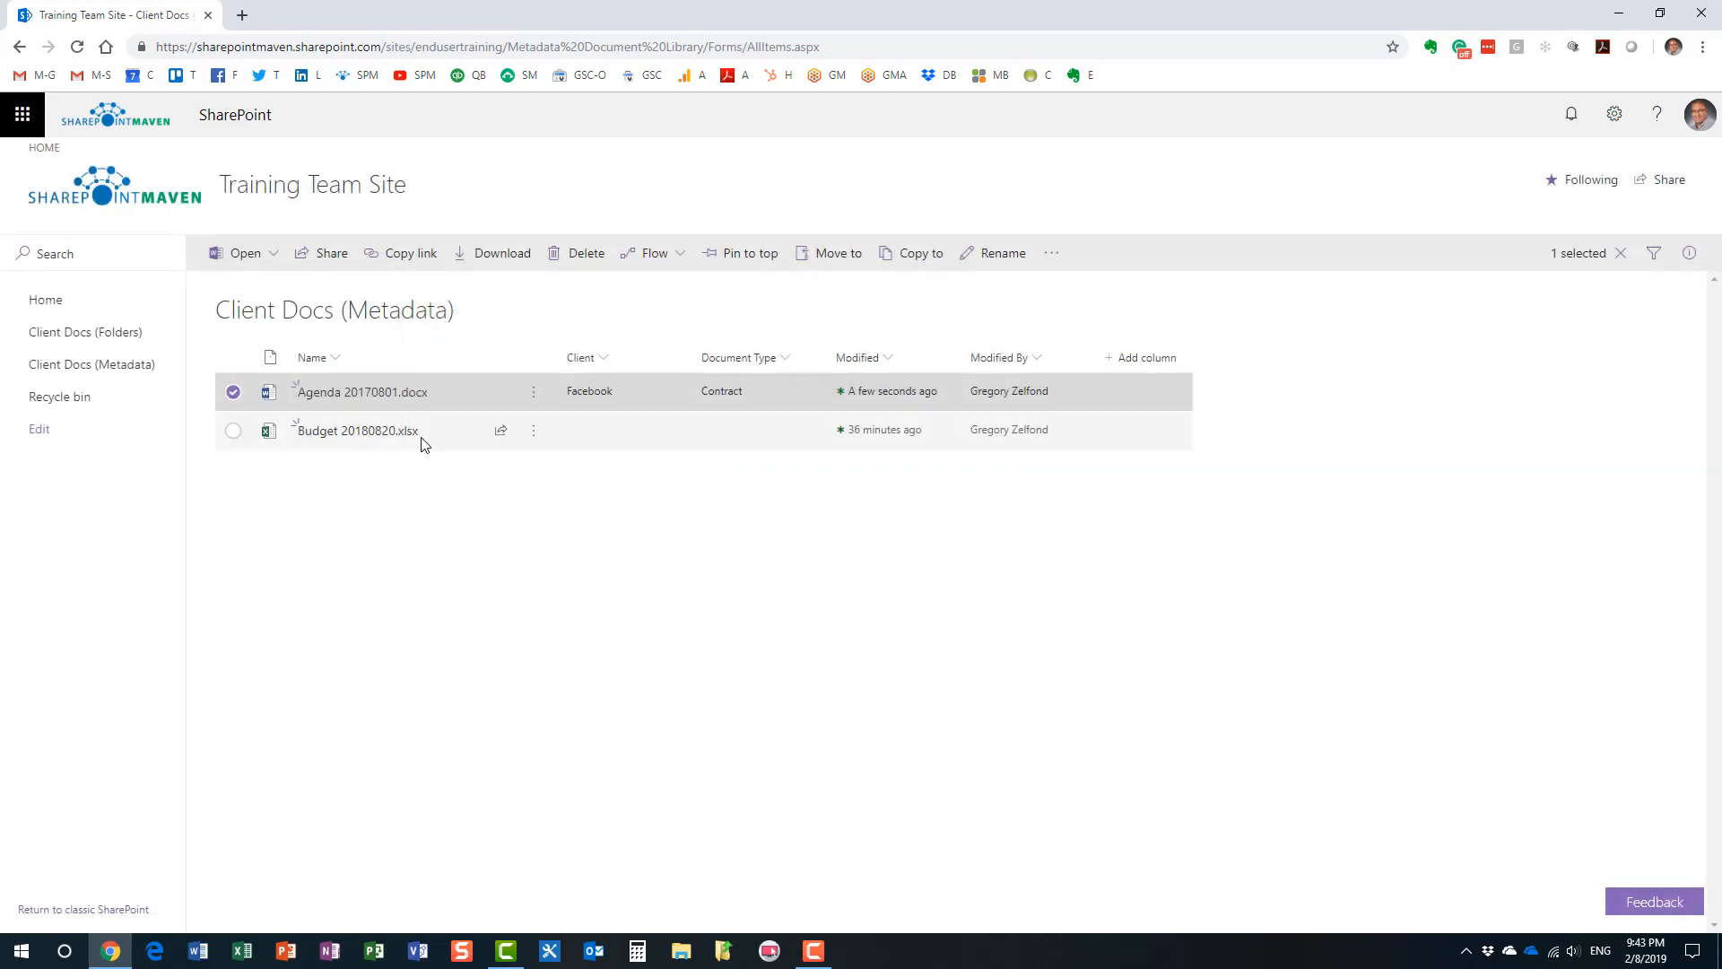
mouse_move(423, 439)
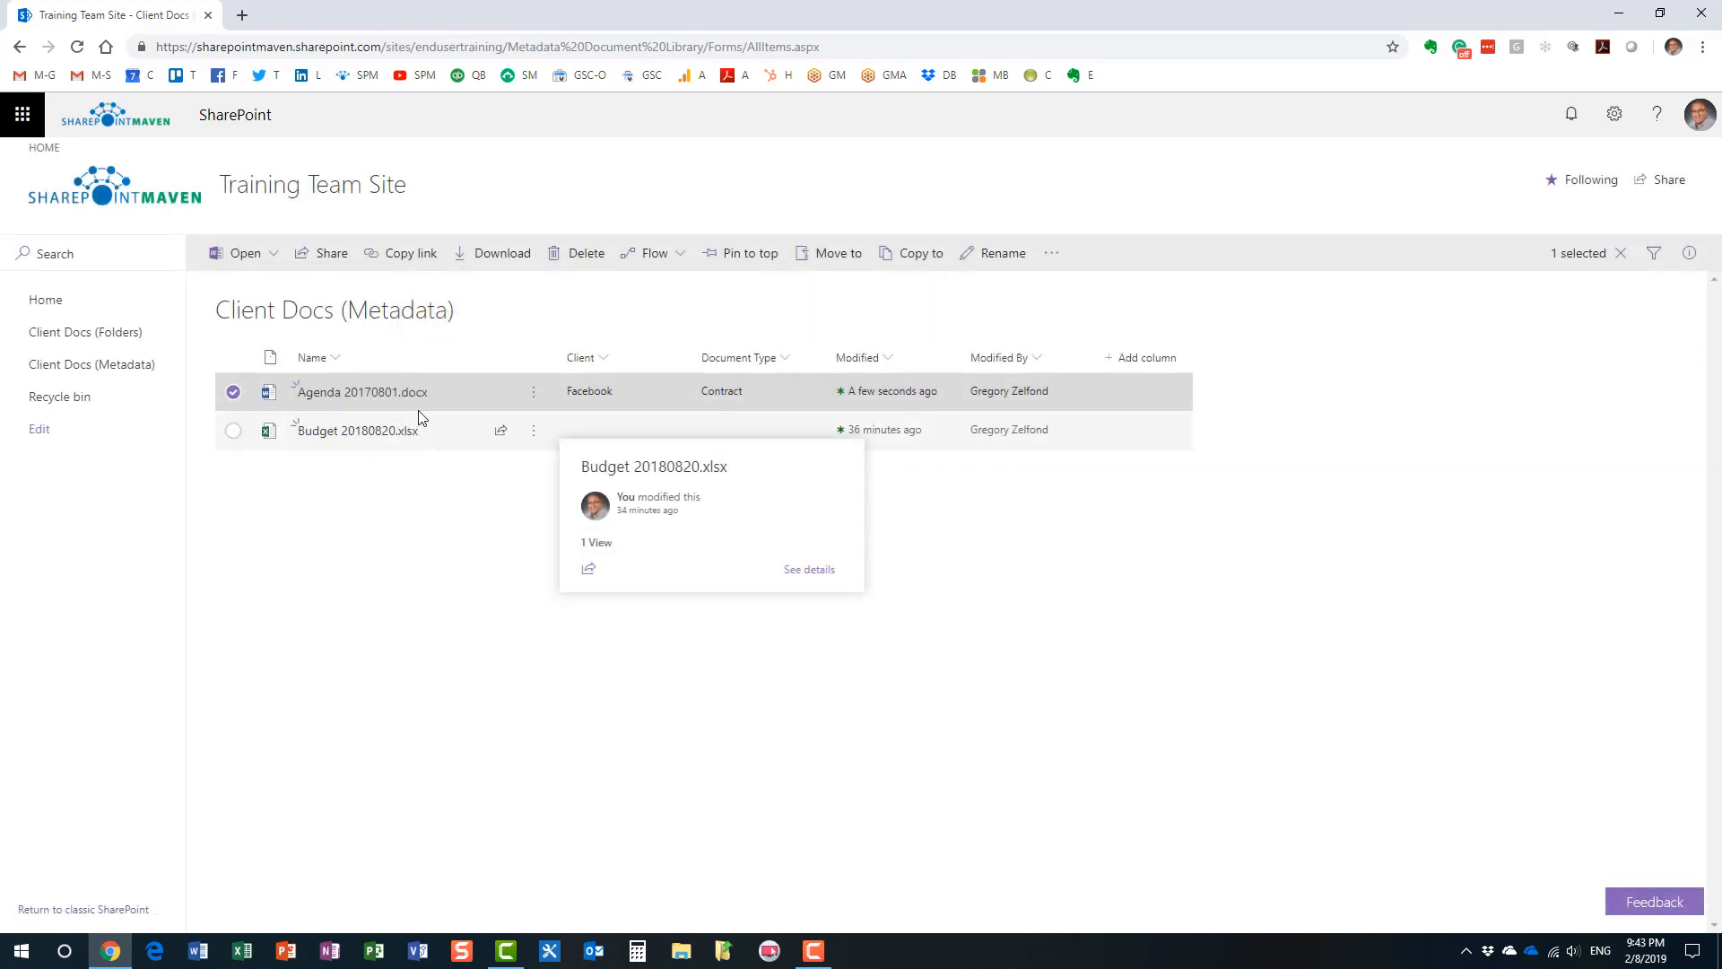
Step: Open Agenda 20170801.docx from the library in the desktop Word app, dismiss the AutoSave notice and turn AutoSave off
mouse_move(406, 401)
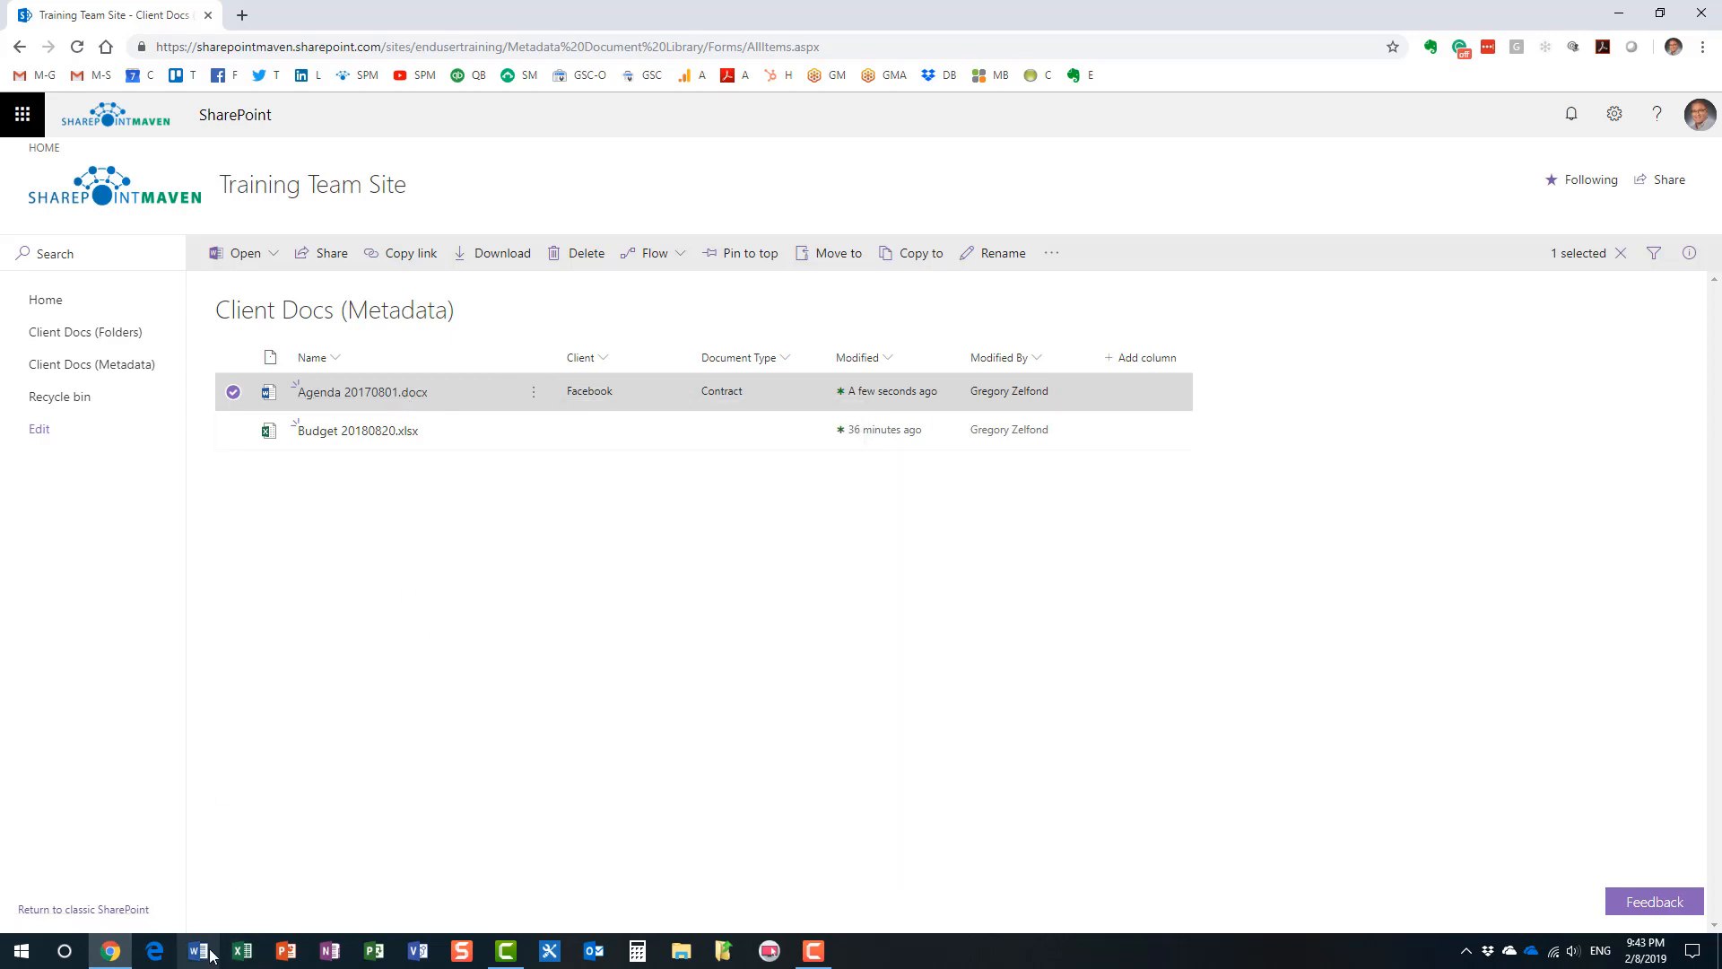
right_click(381, 398)
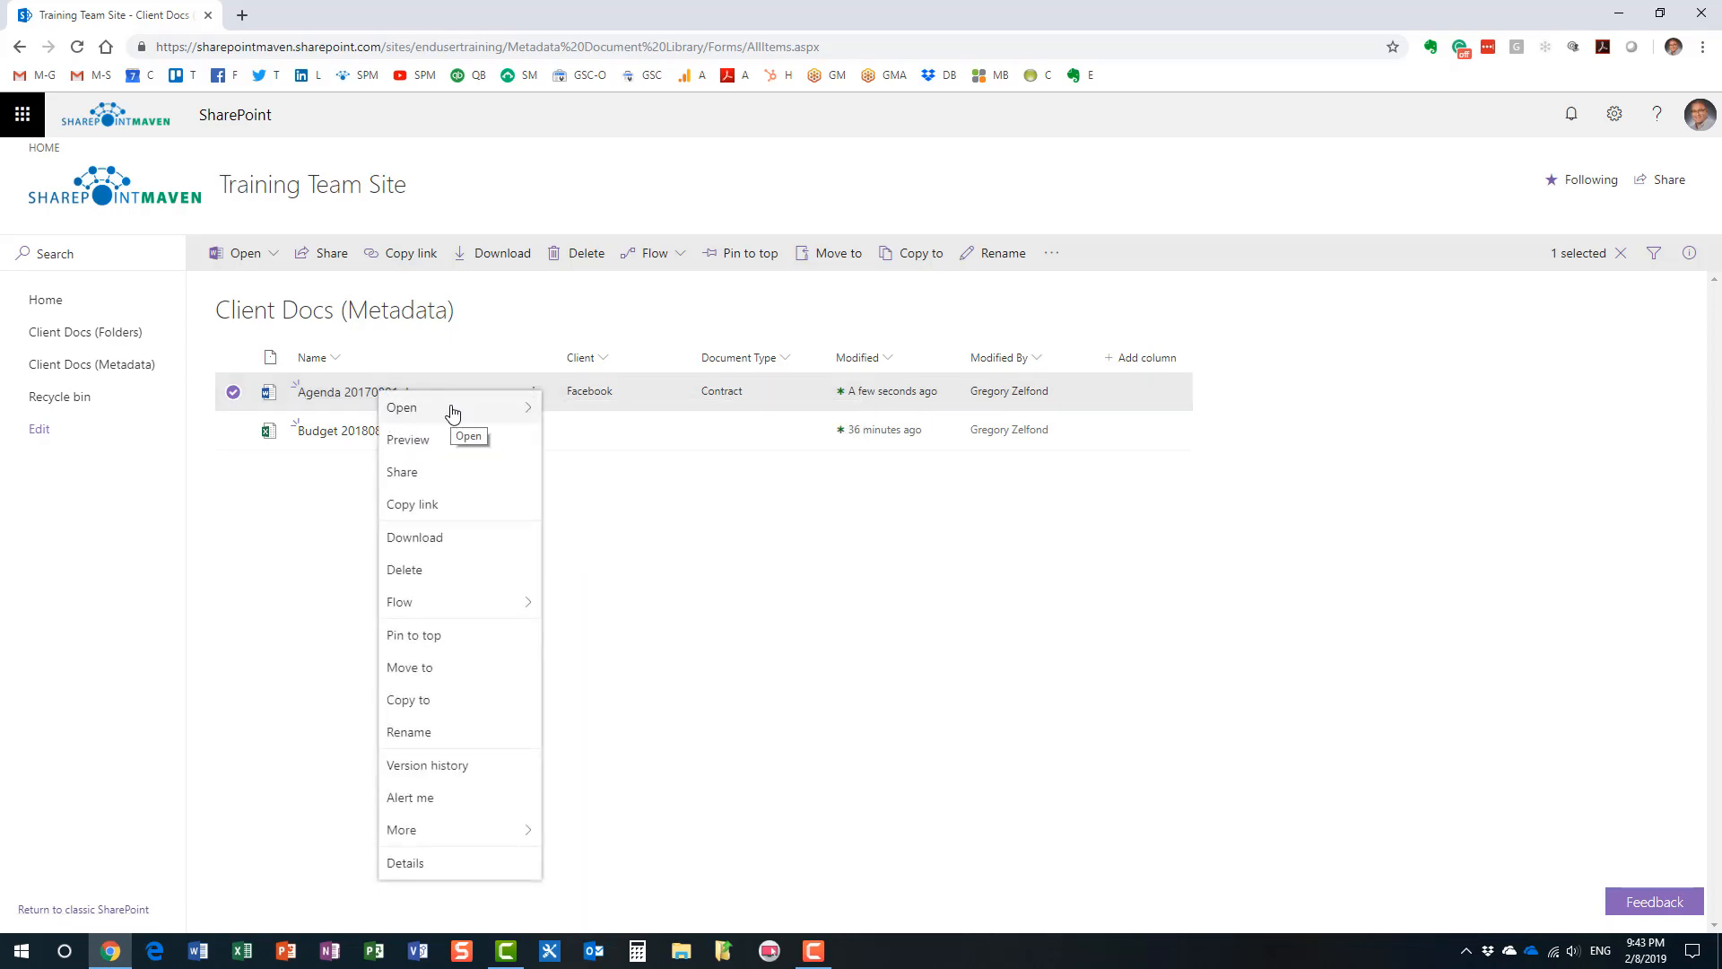
mouse_move(500, 411)
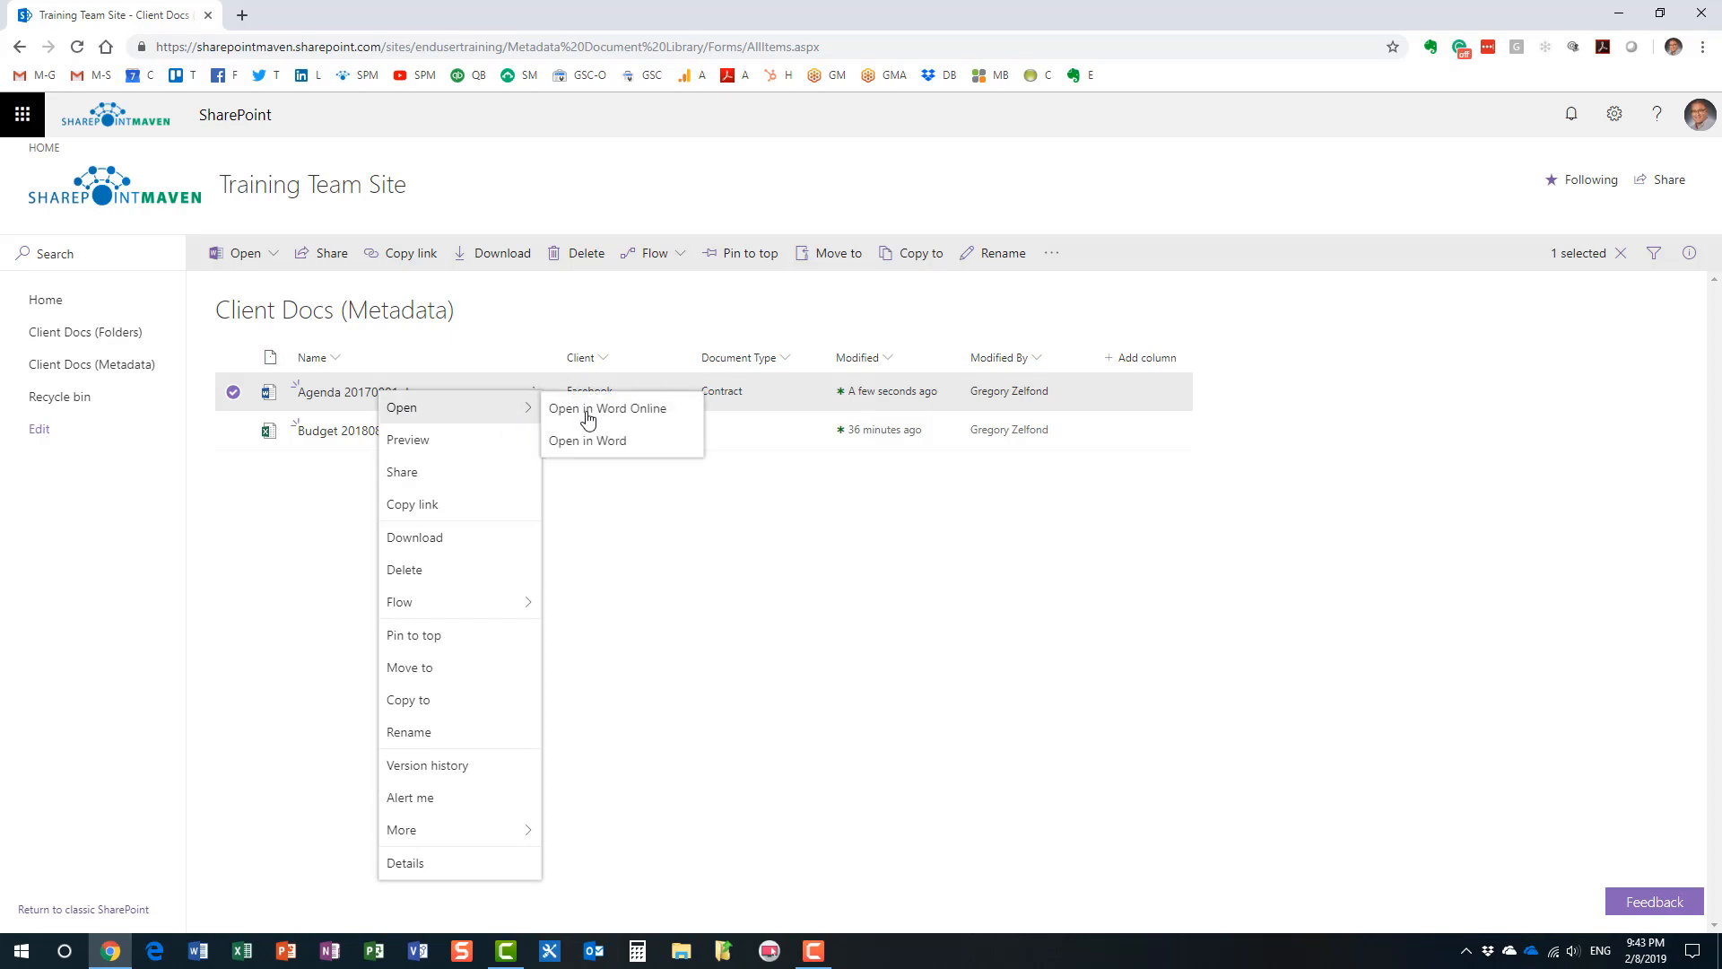
click(625, 441)
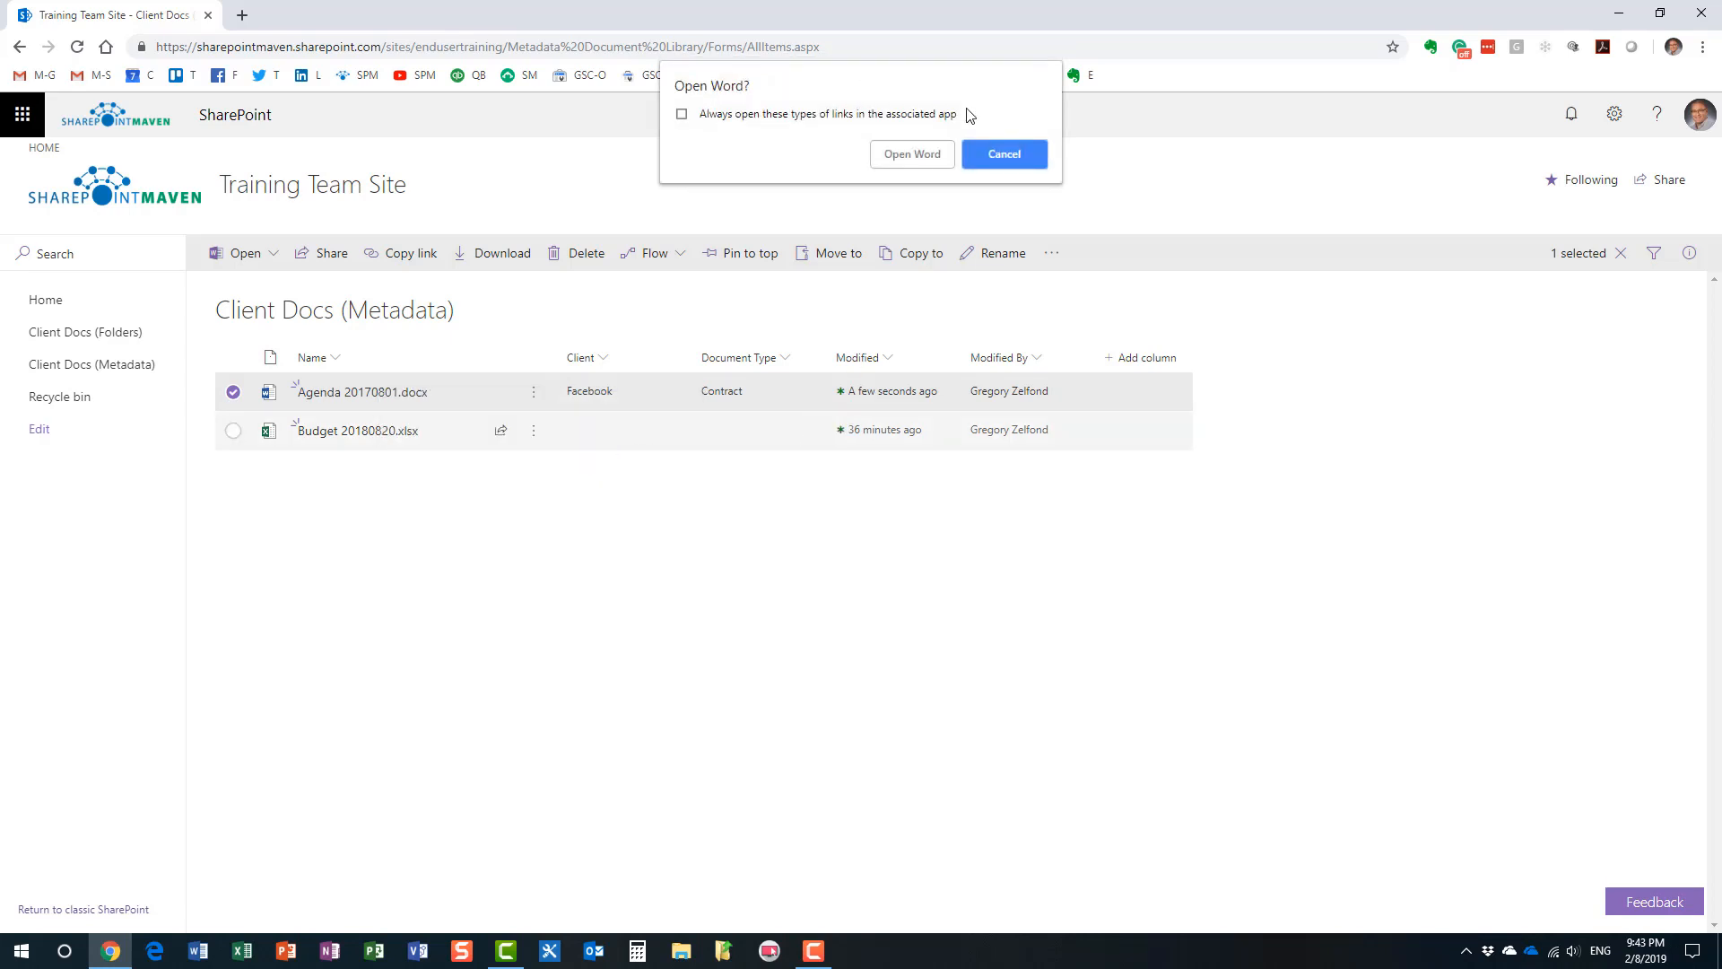
click(912, 155)
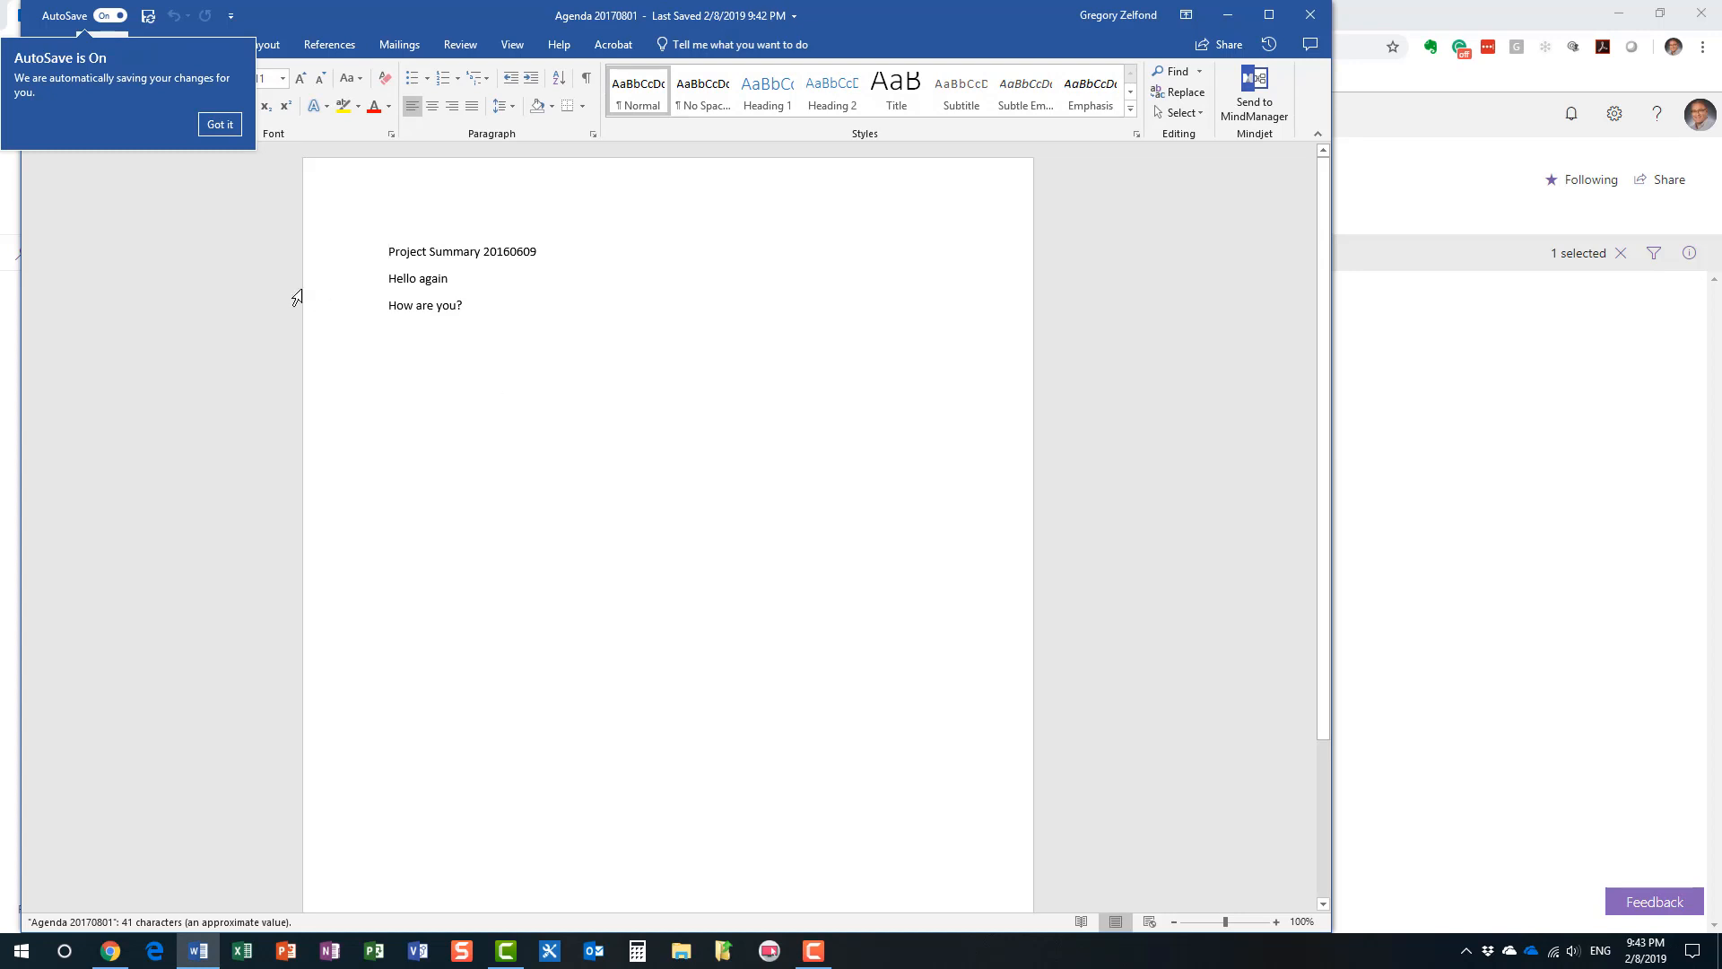
click(220, 123)
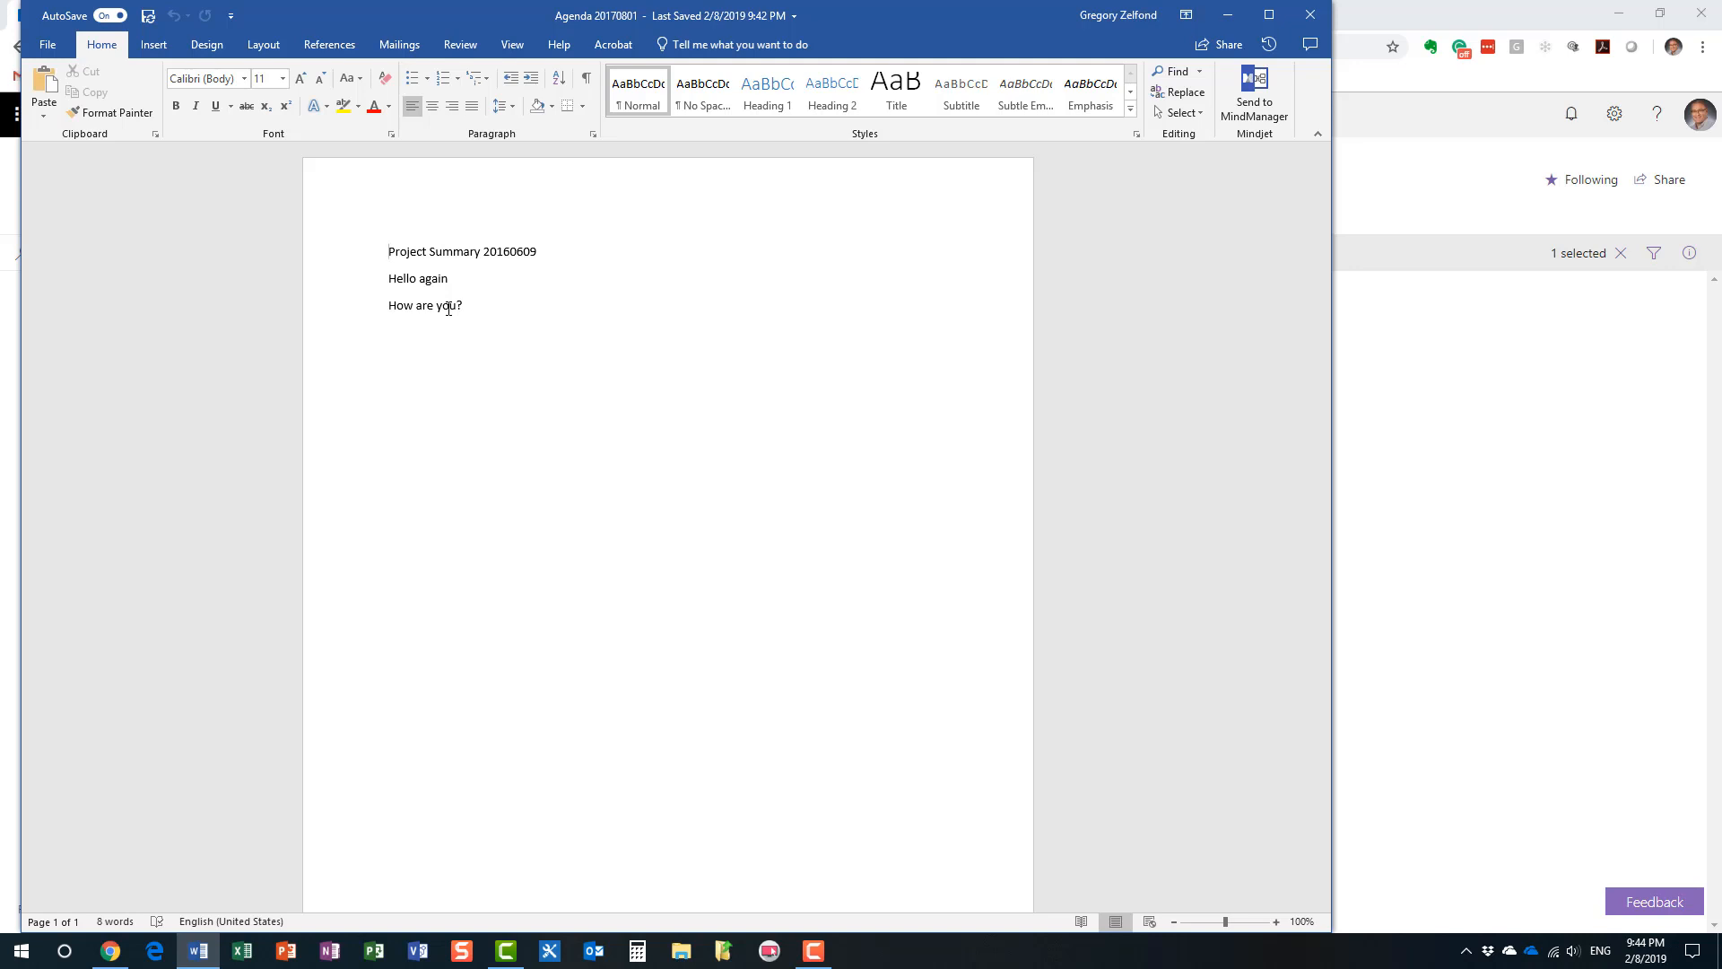
click(111, 17)
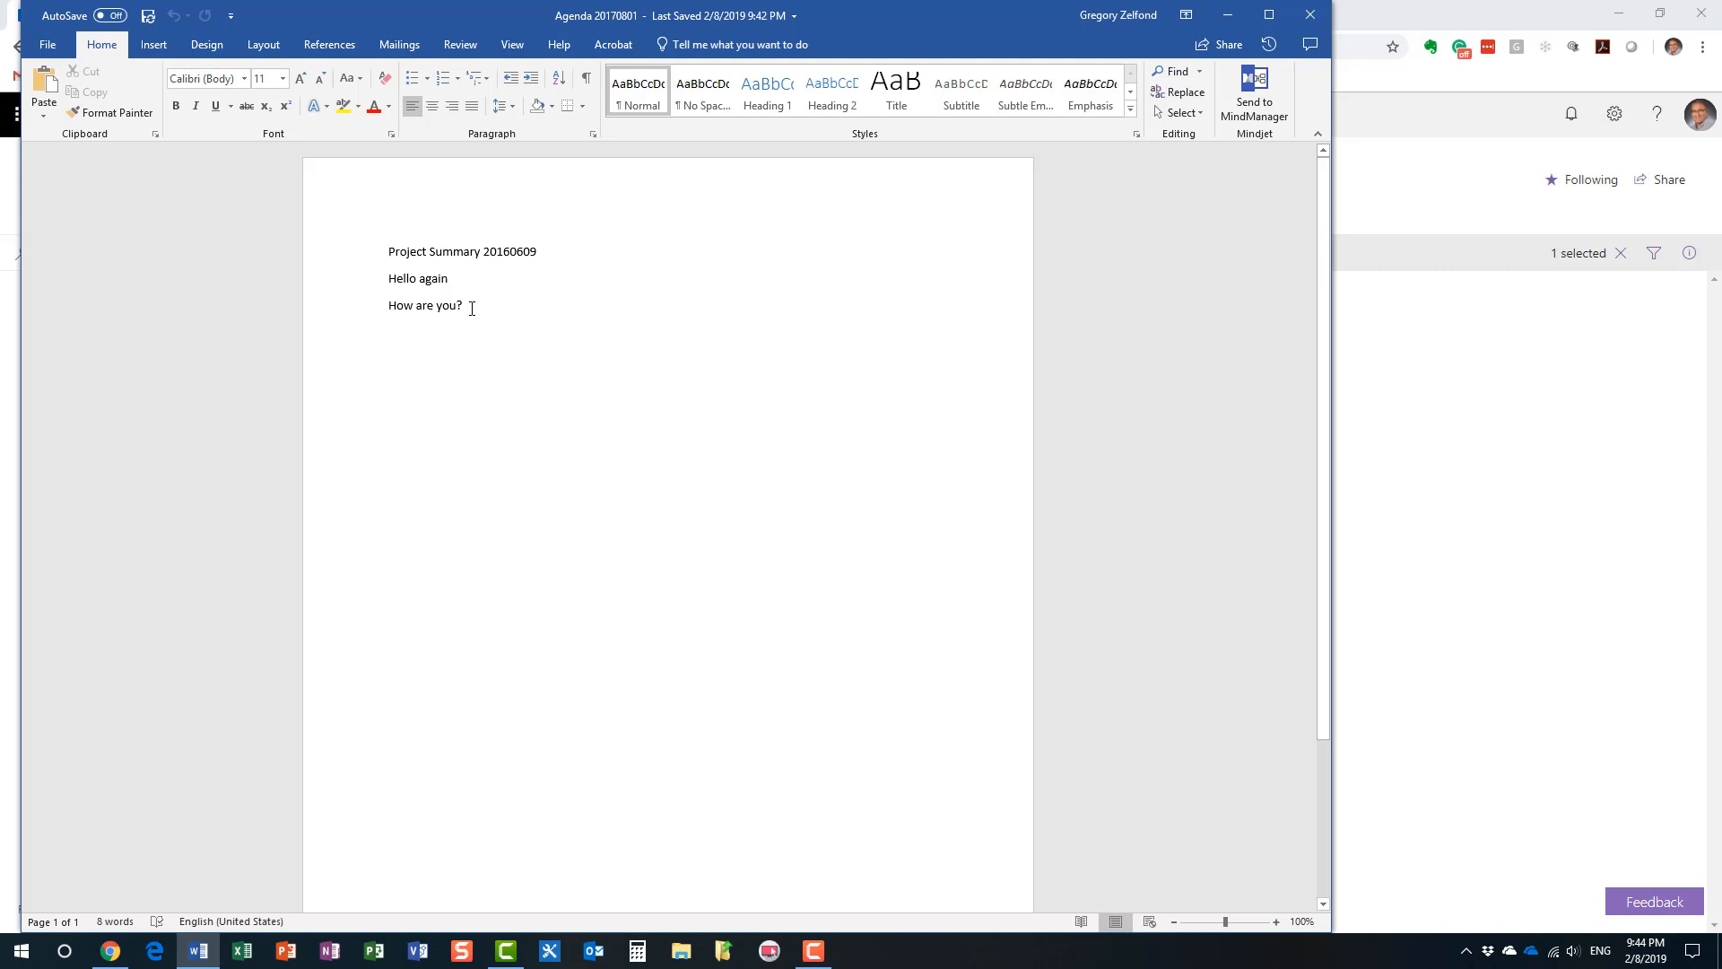
Step: Compare the open agenda document with its specific saved version 1.0
click(461, 44)
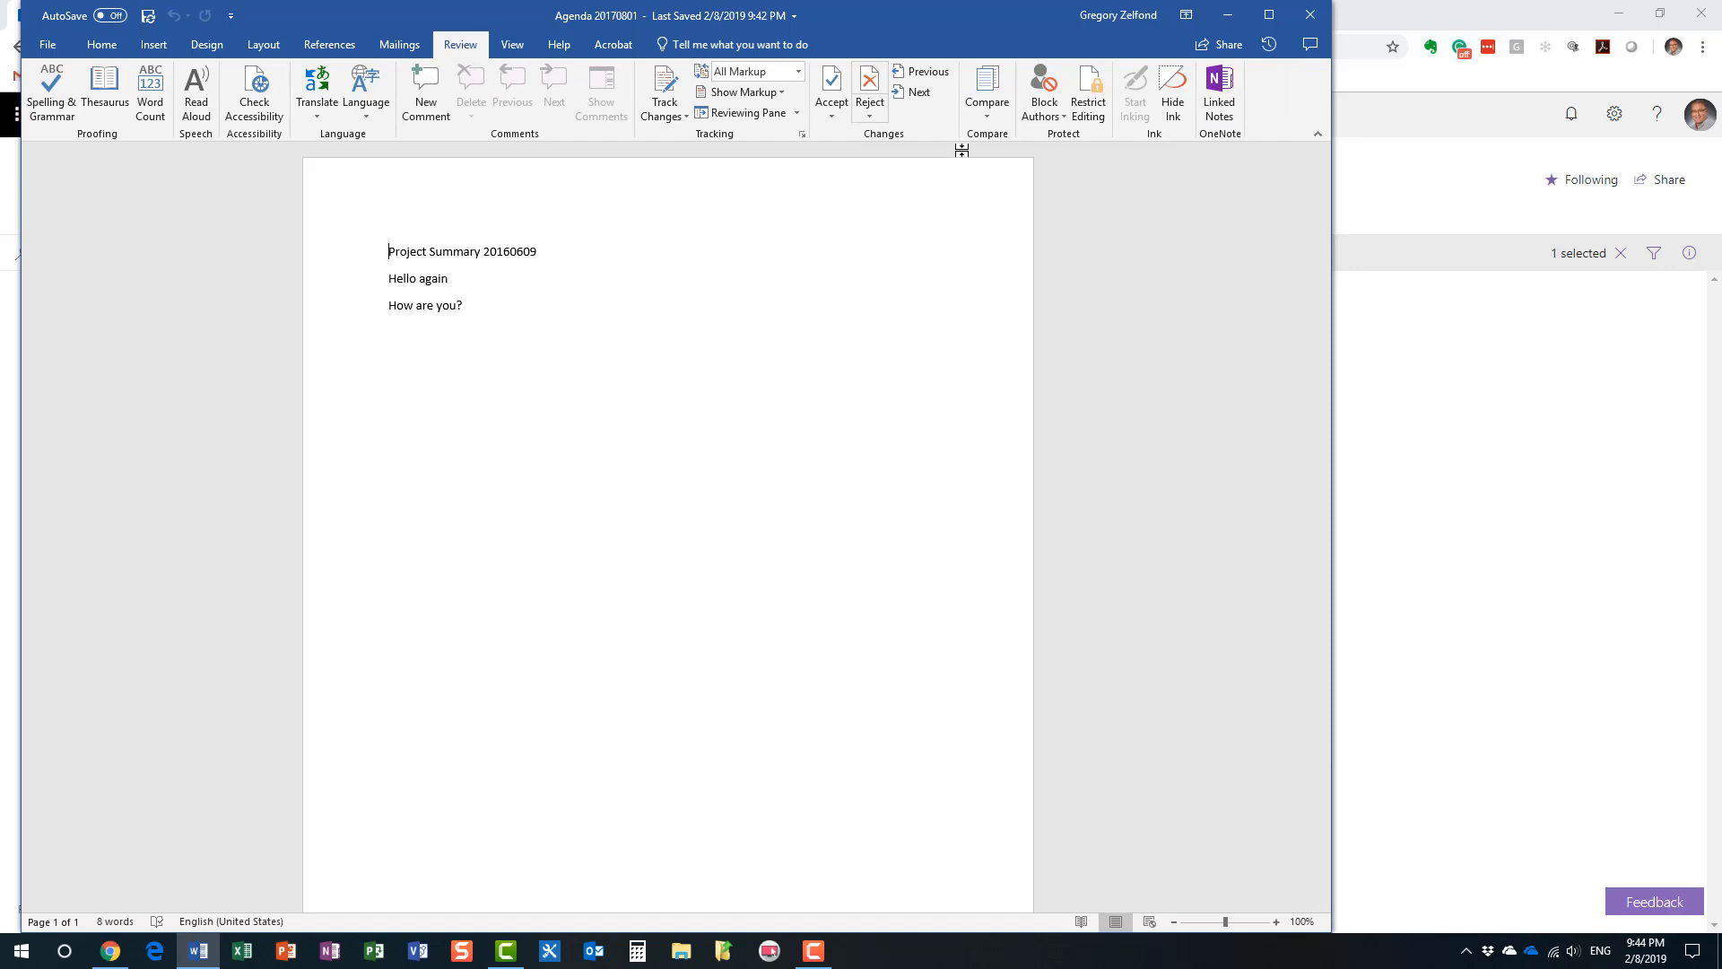
click(985, 120)
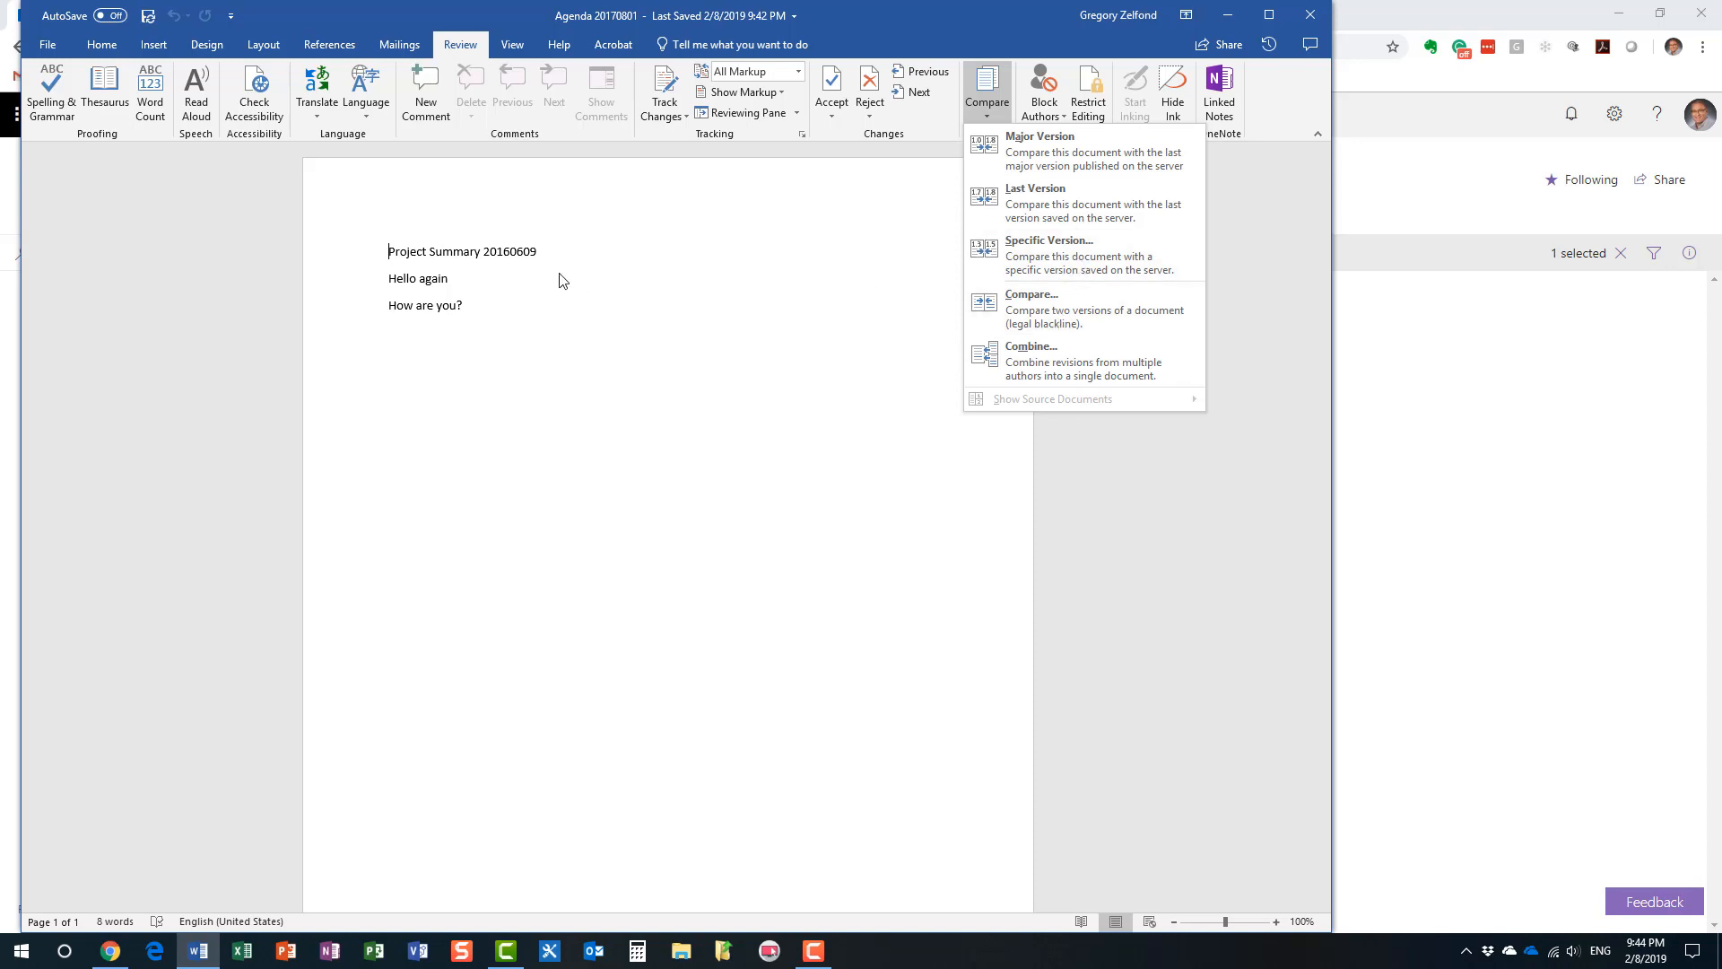
click(1095, 256)
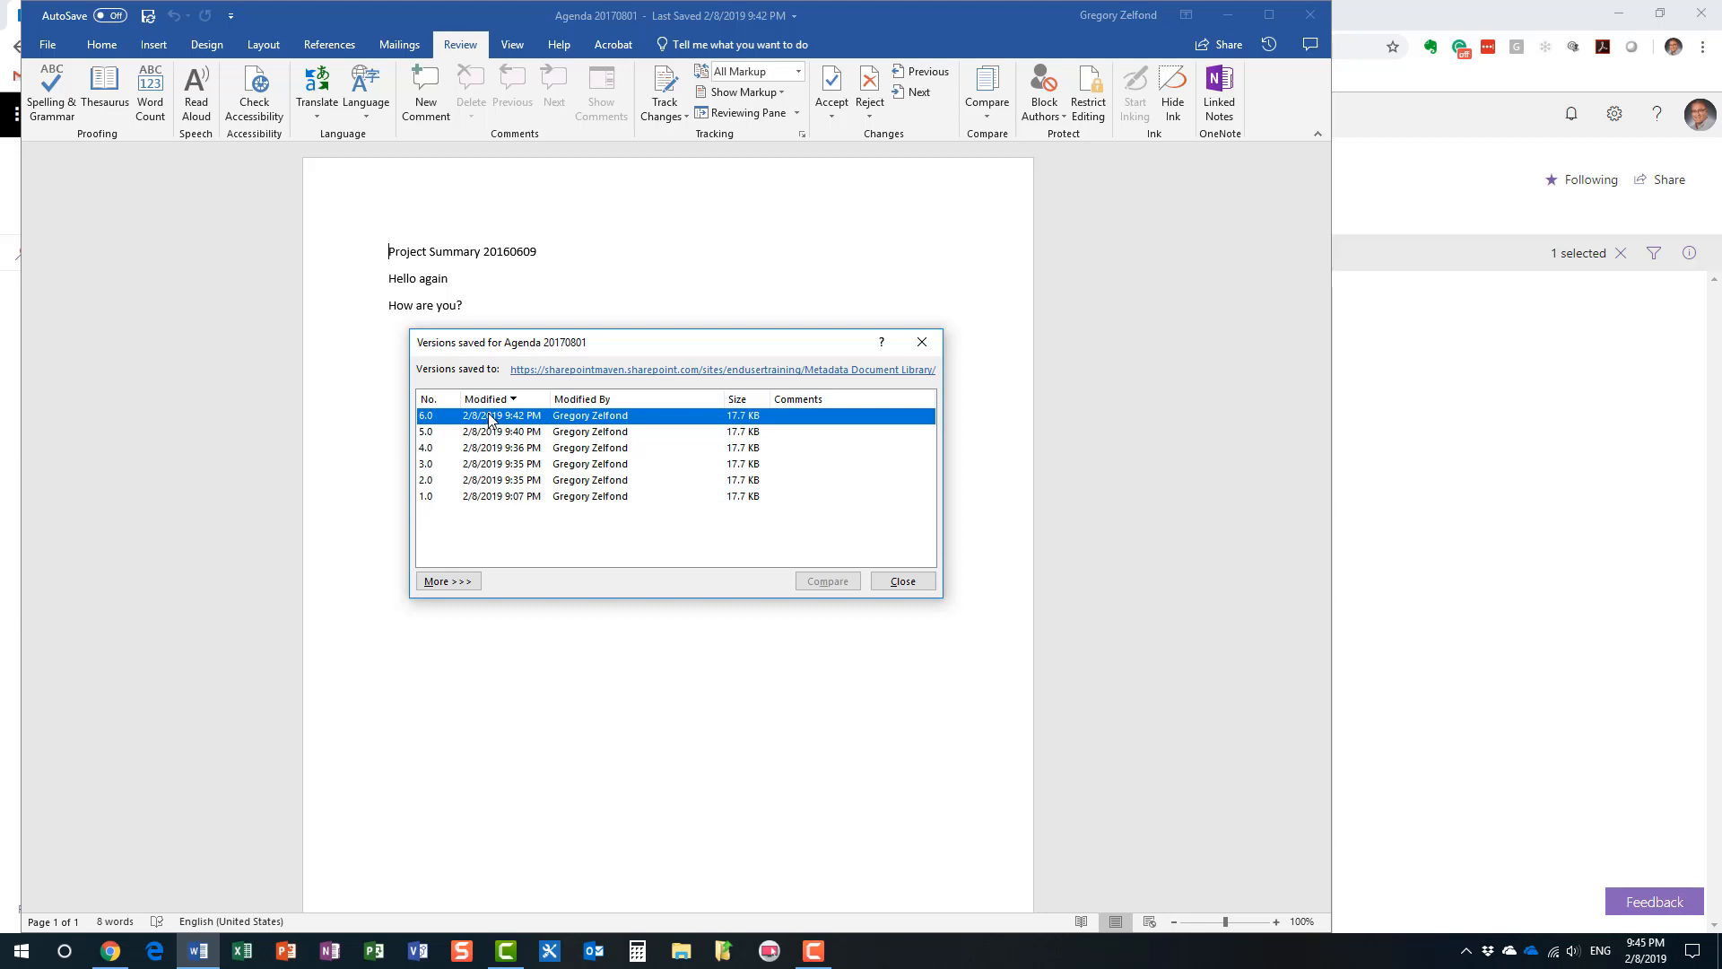
click(498, 499)
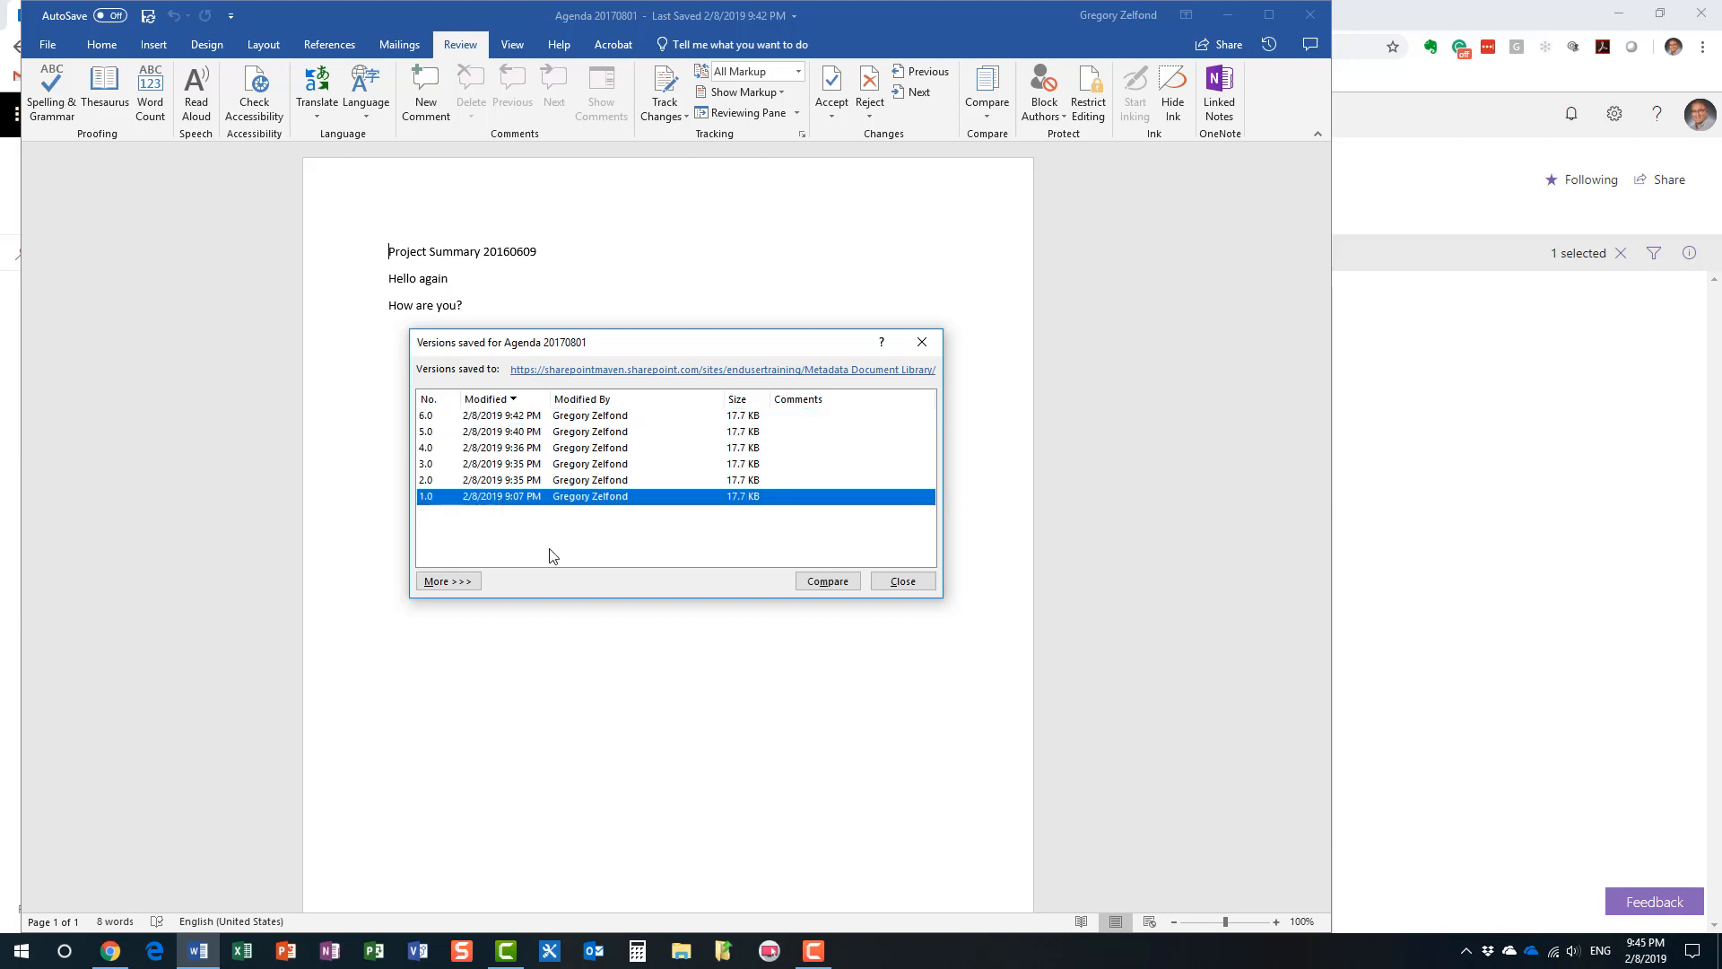
click(827, 581)
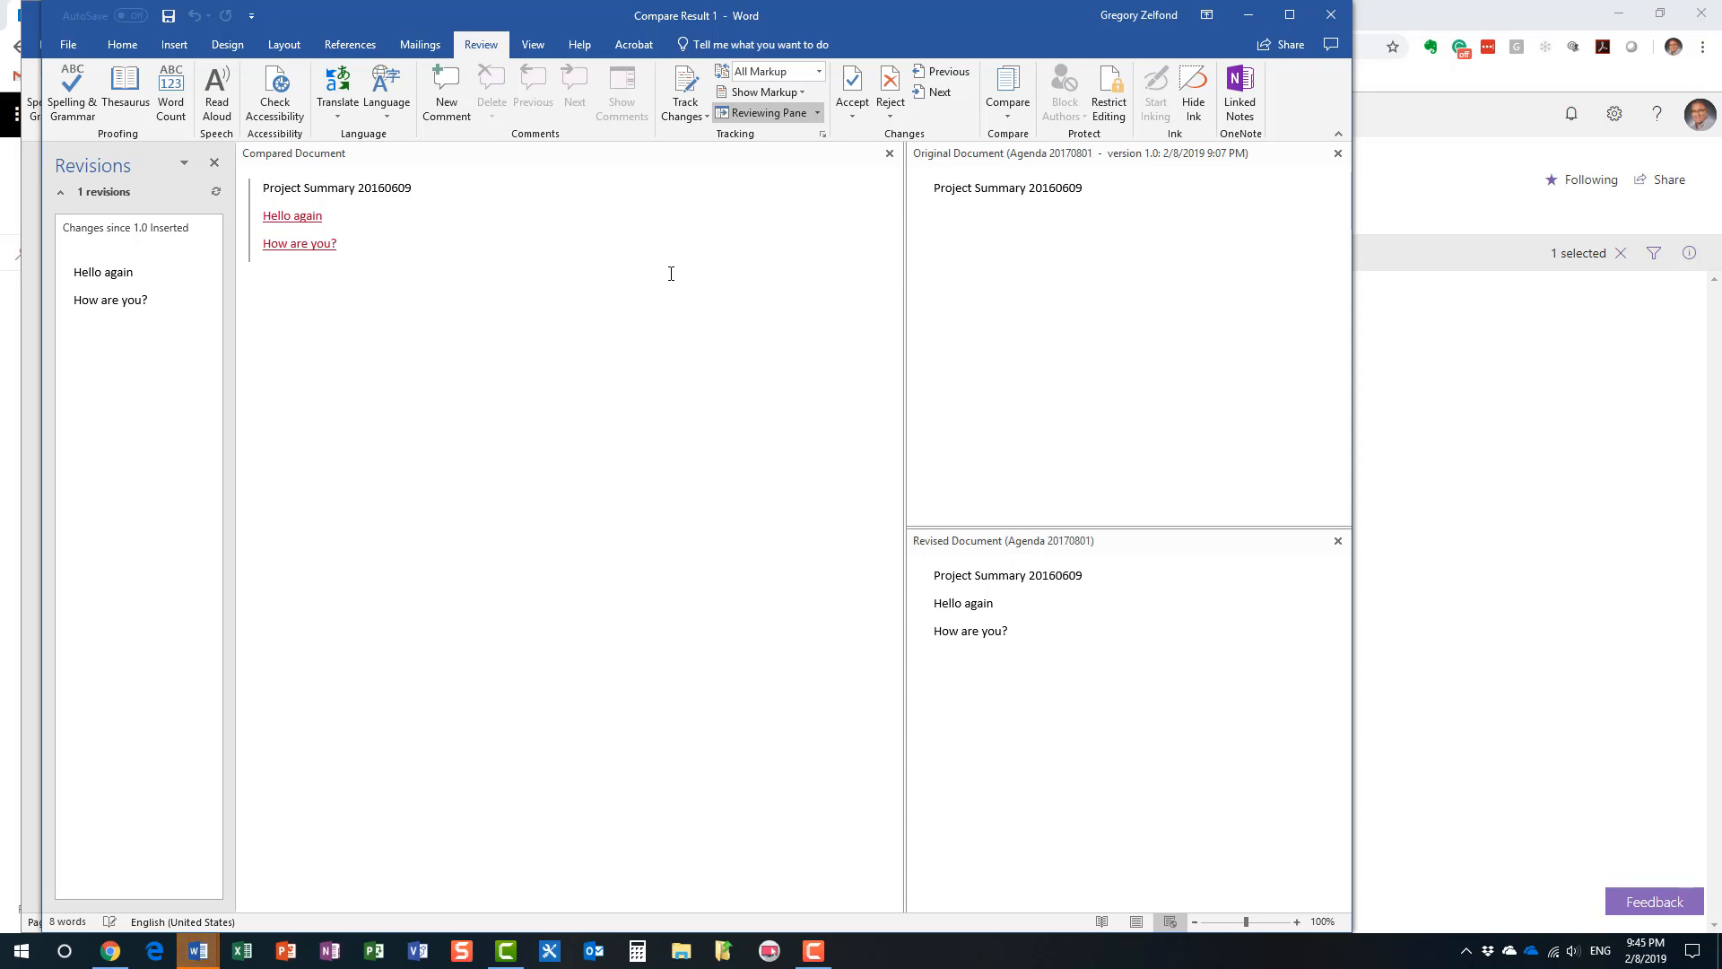
Step: Close the comparison result without saving, close the agenda document and clear its selection in the SharePoint library
click(1331, 16)
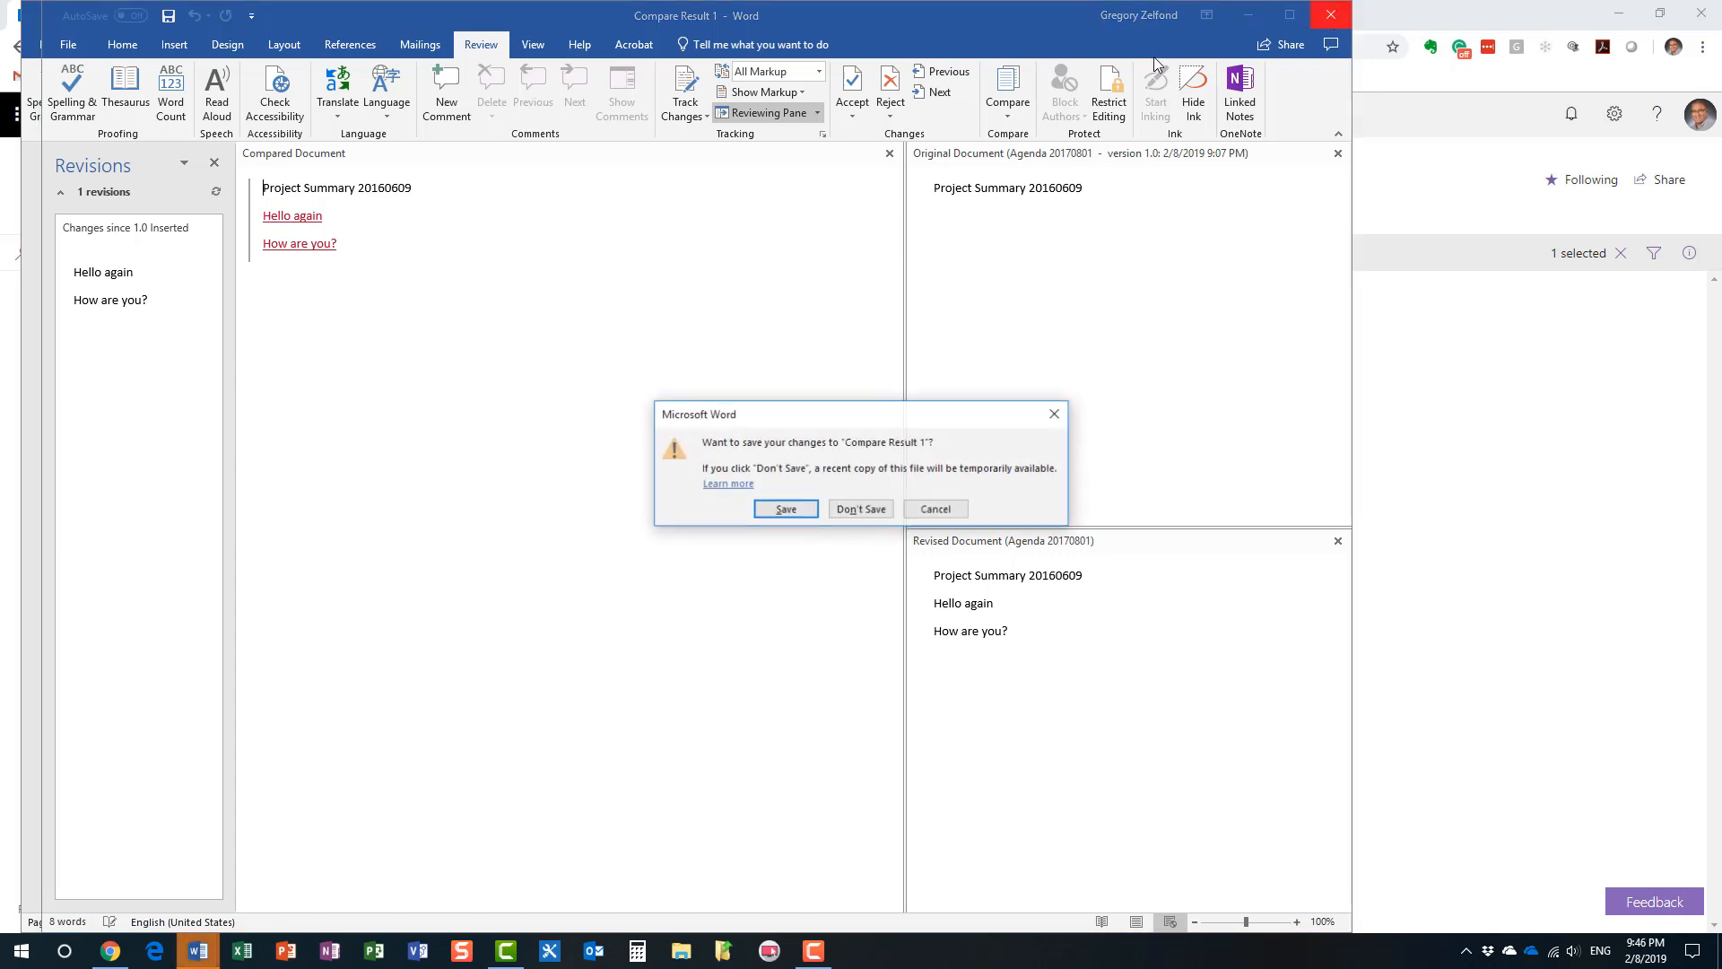
click(866, 510)
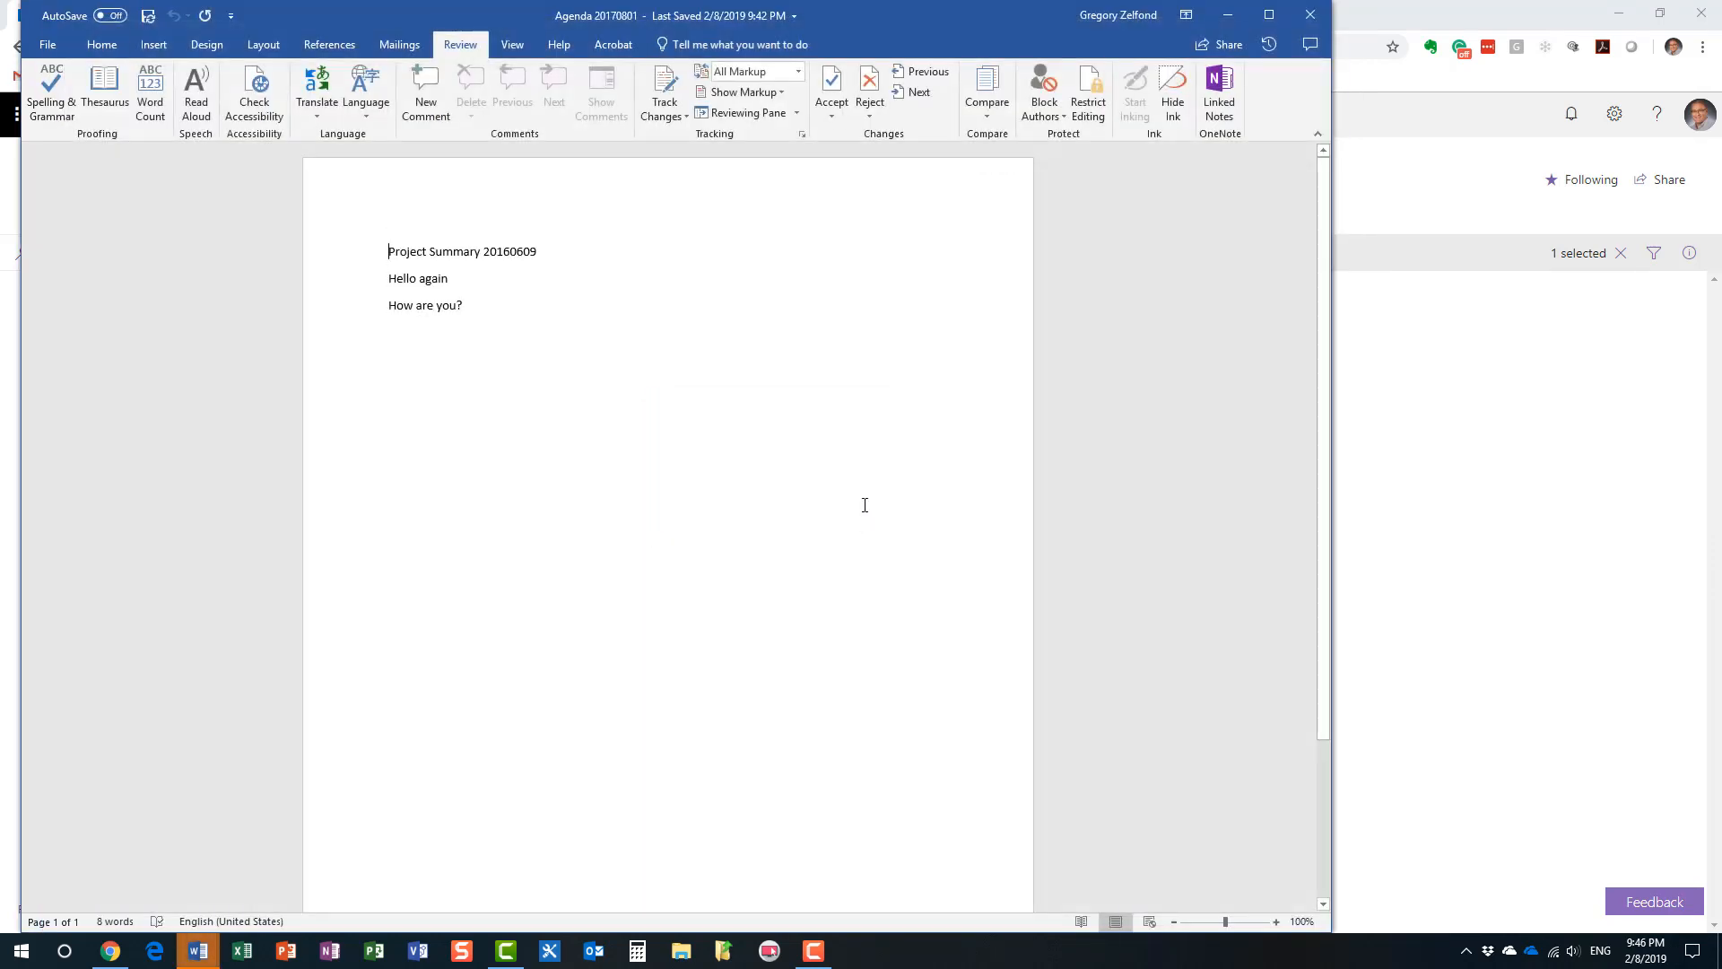
click(1311, 16)
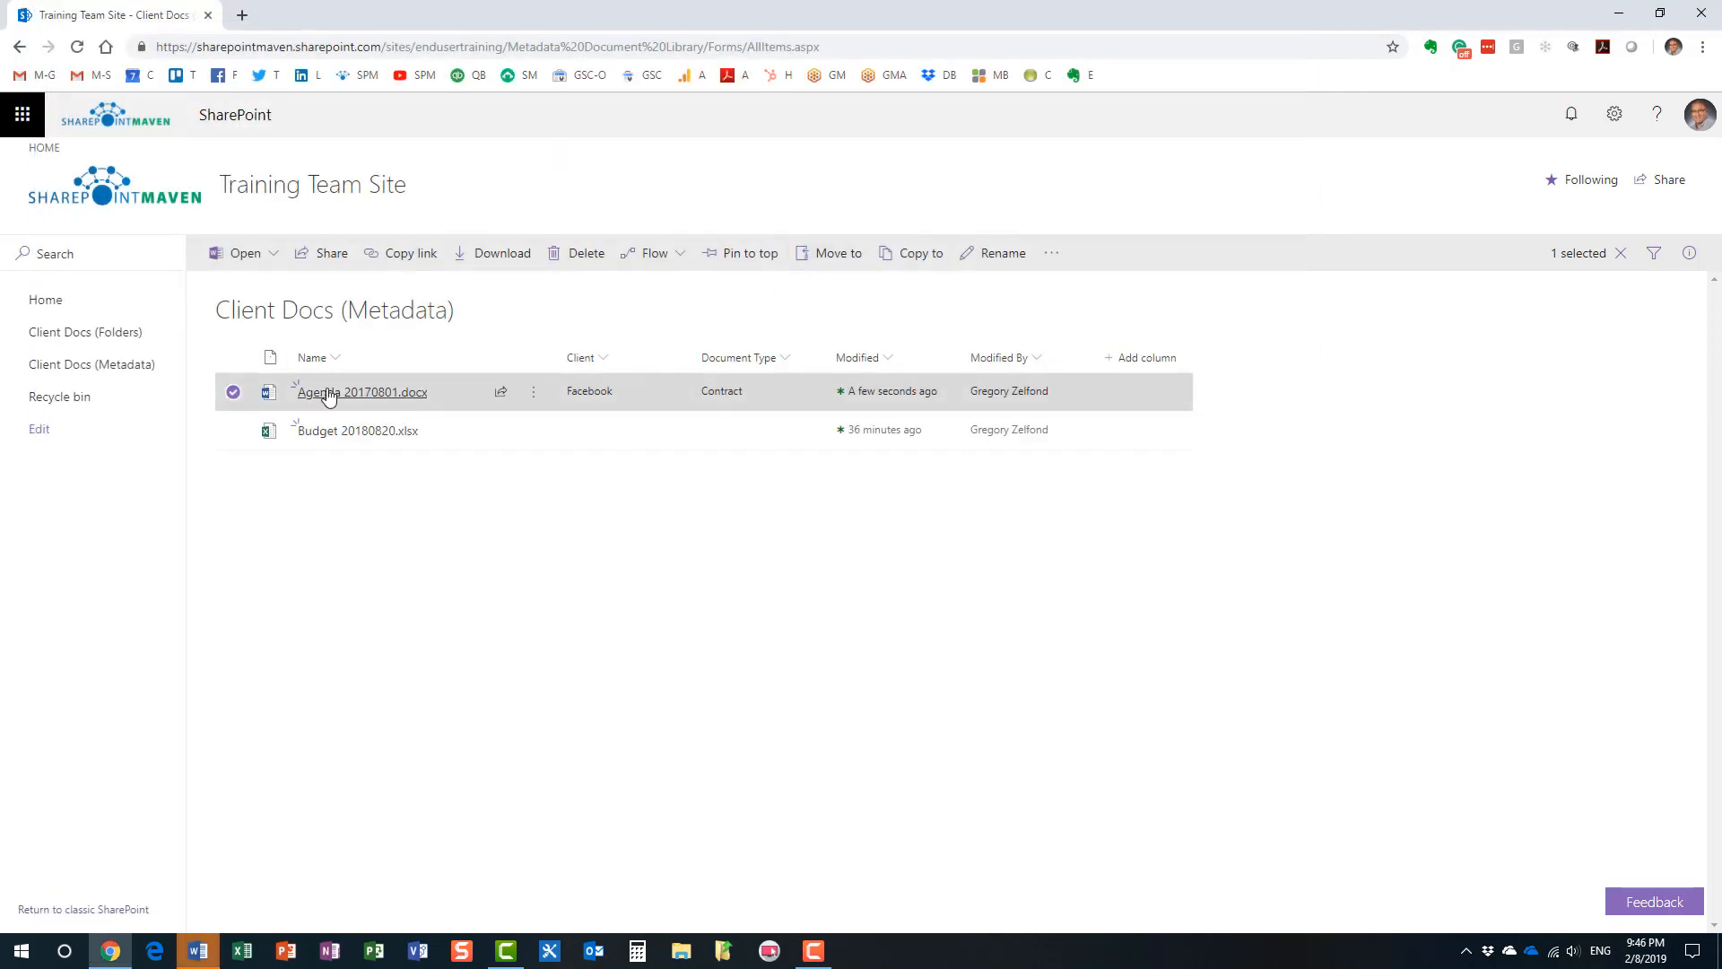
click(230, 393)
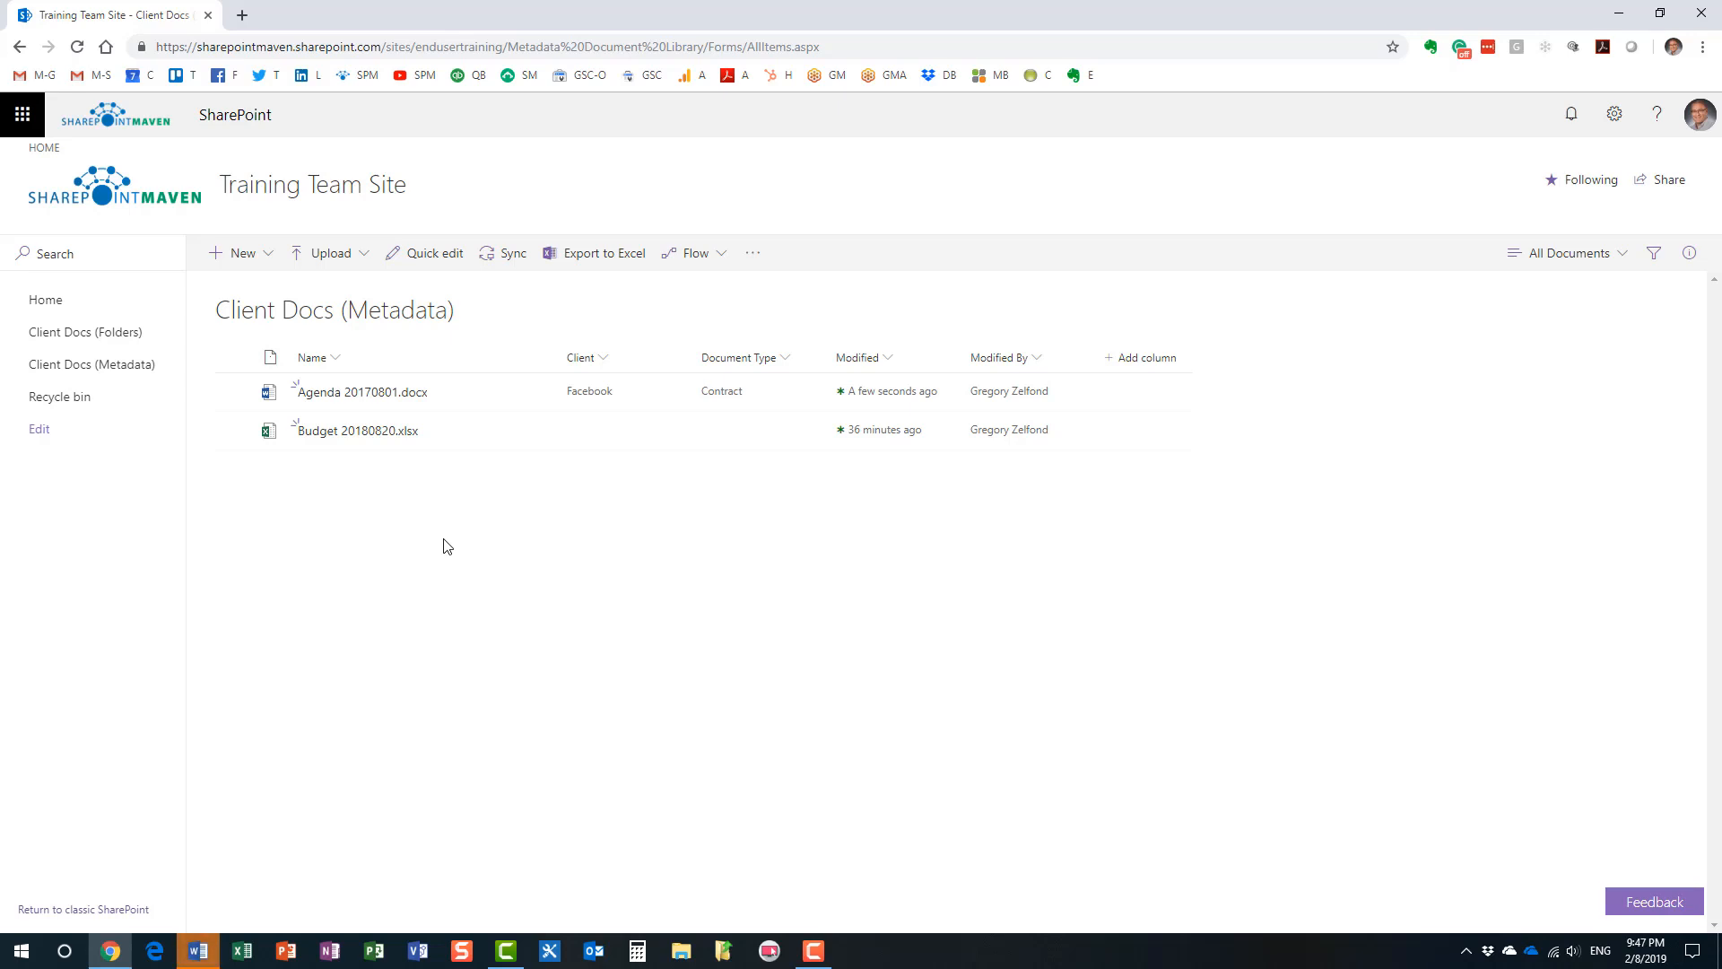
Step: Check the version history of Budget 20180820.xlsx, then close it
right_click(397, 434)
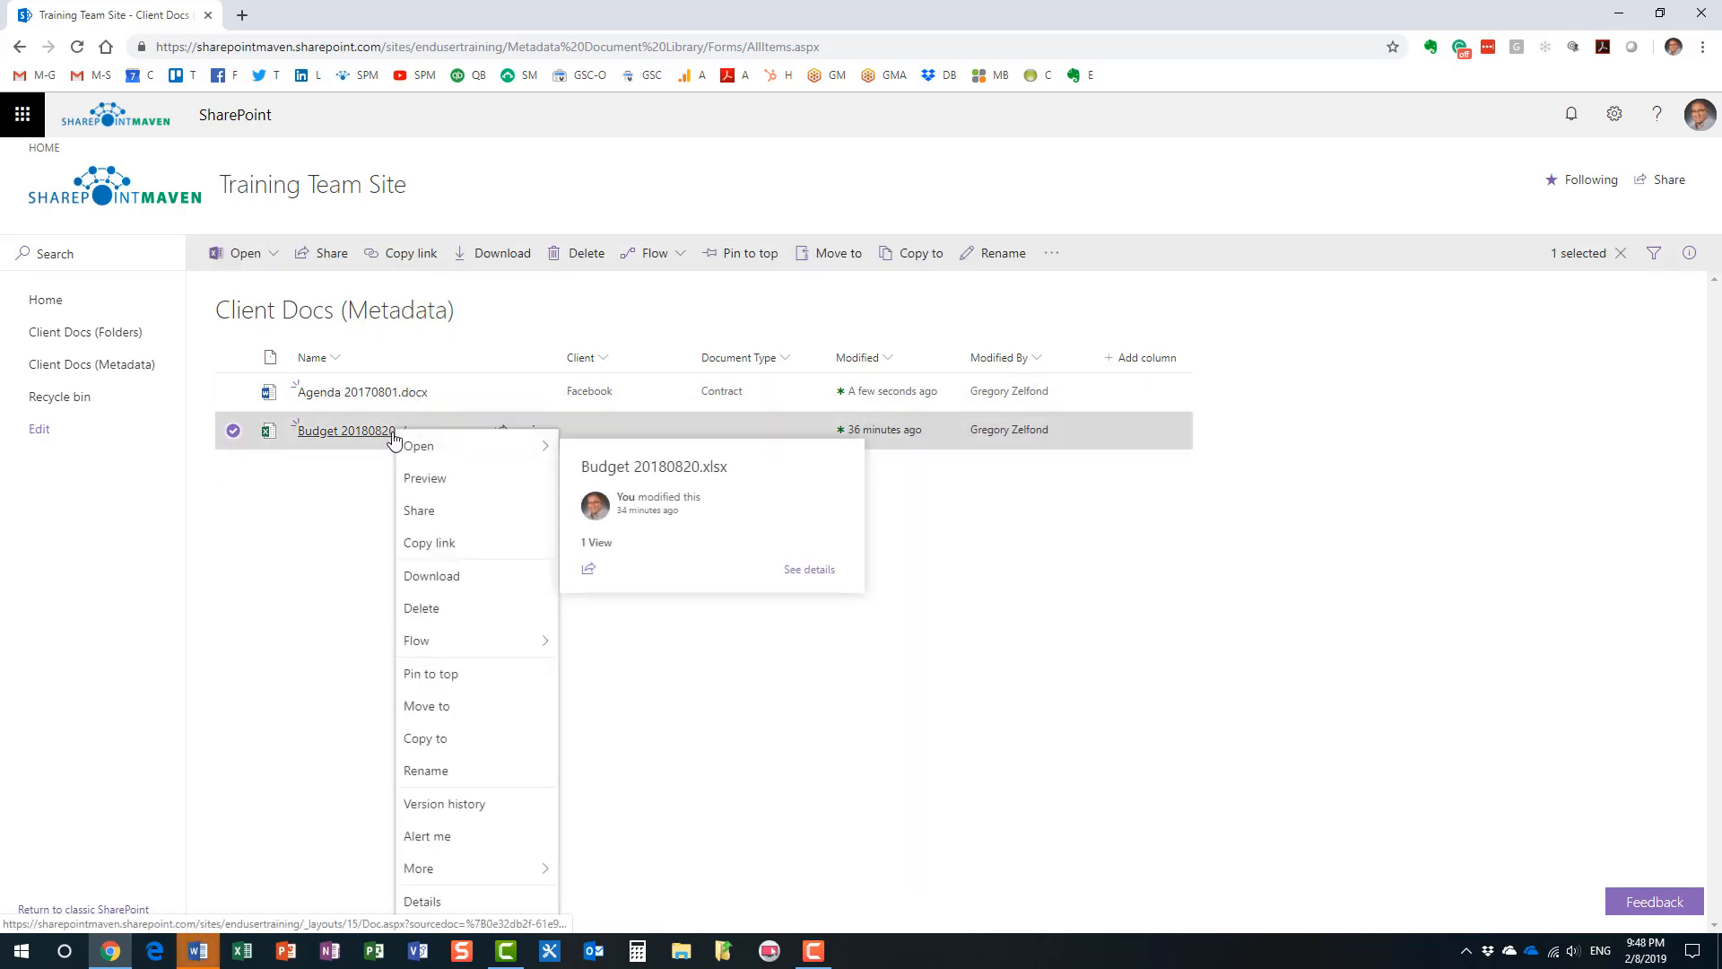
click(474, 822)
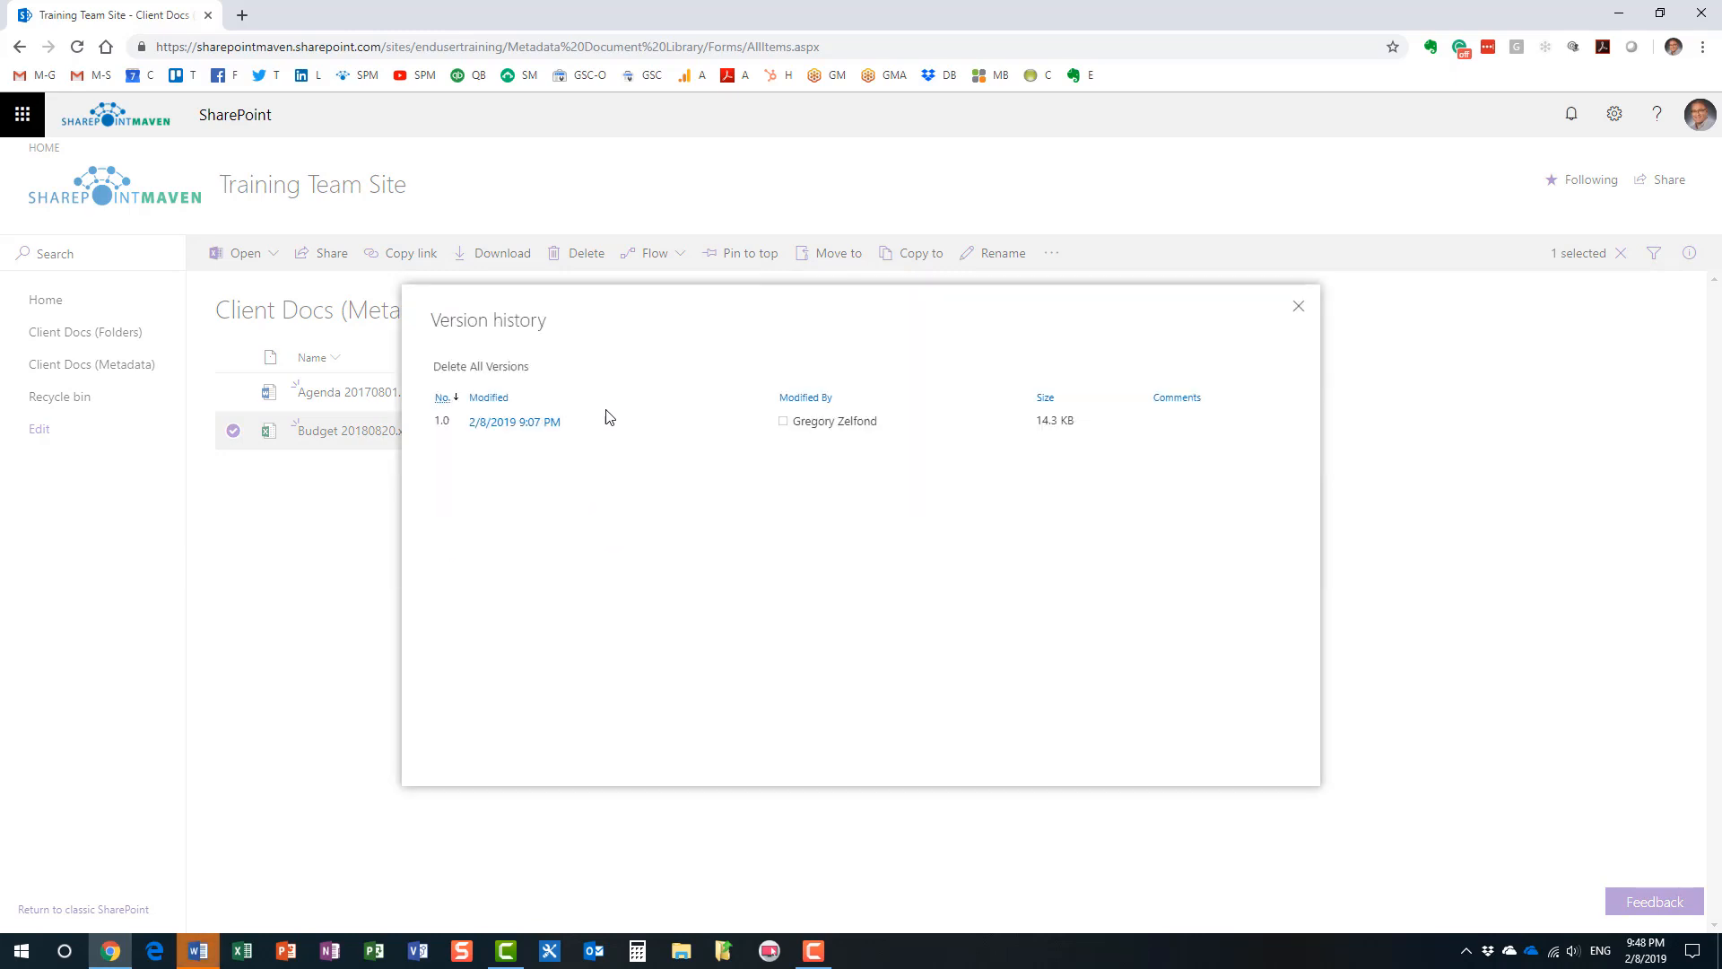
click(1299, 308)
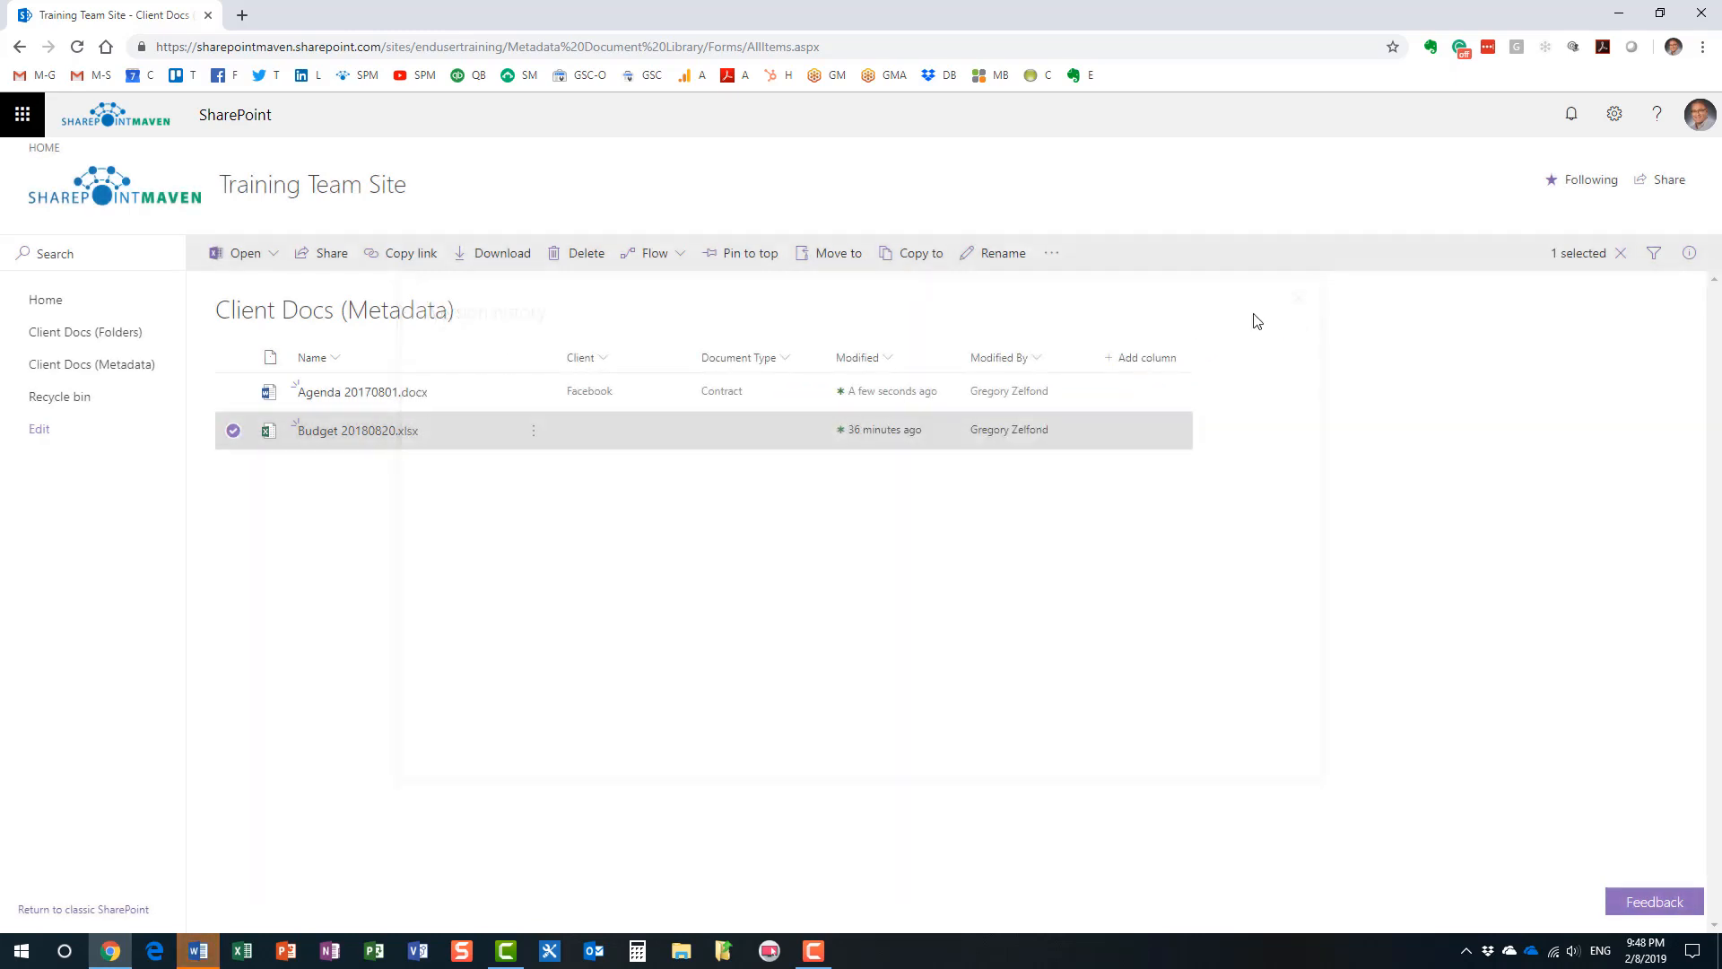
Step: Review the version history of Agenda 20170801.docx, then close it and deselect the file
right_click(382, 398)
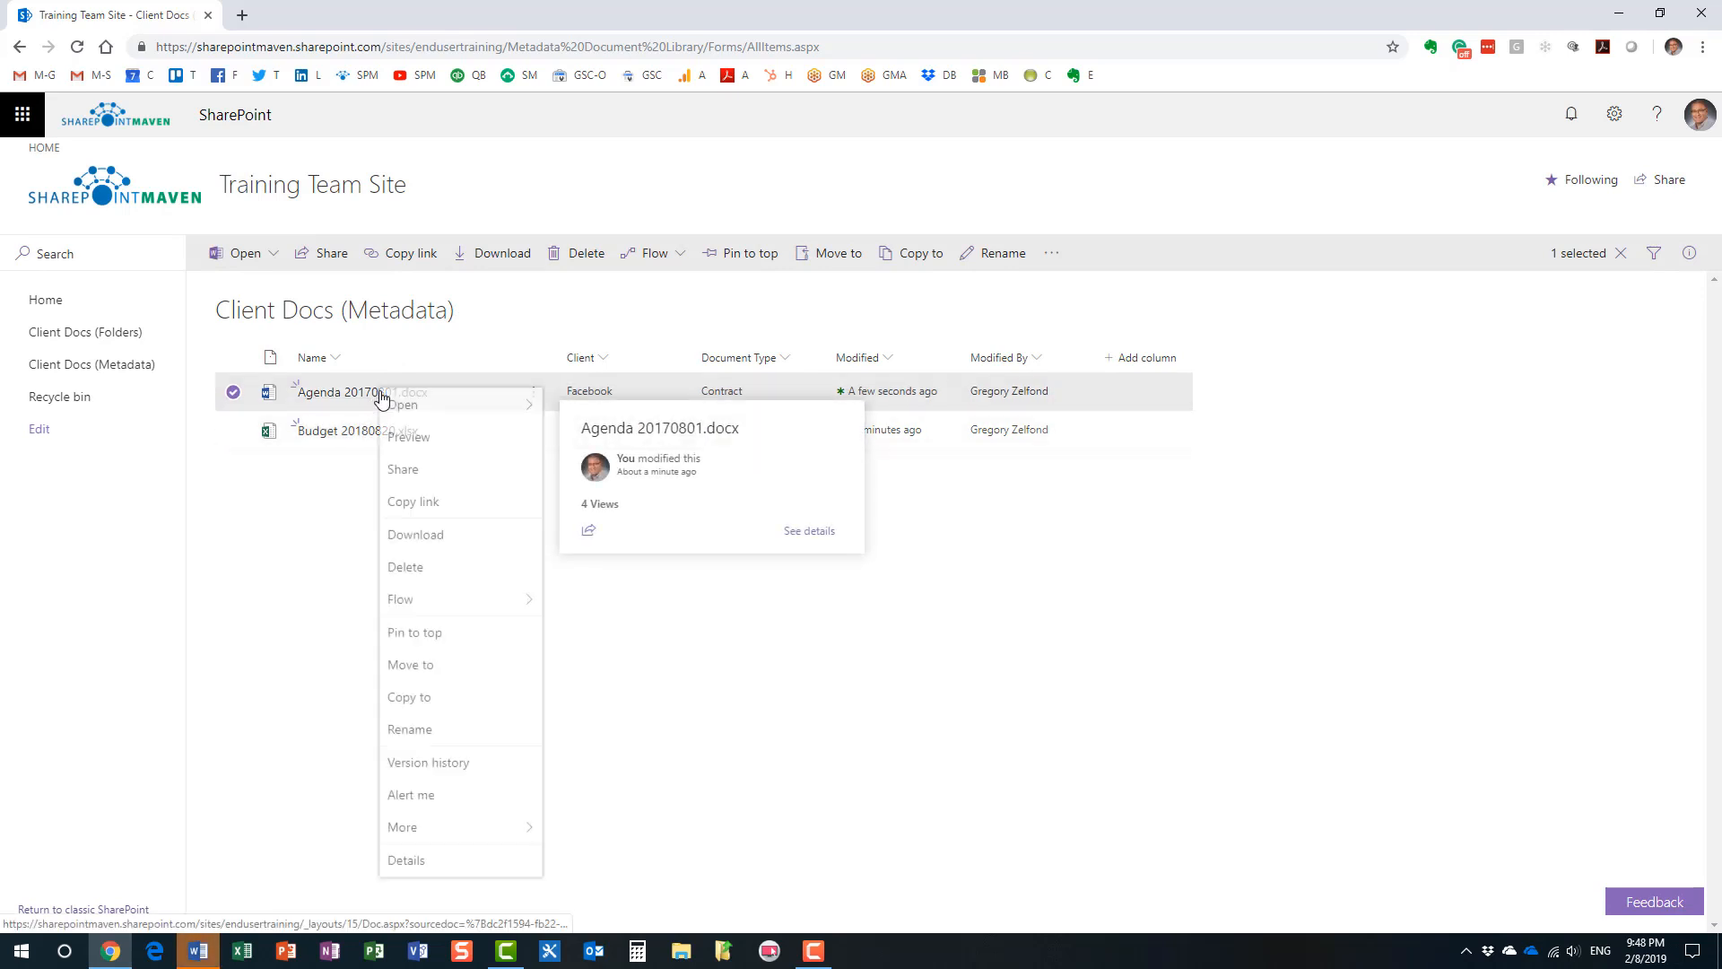
click(456, 768)
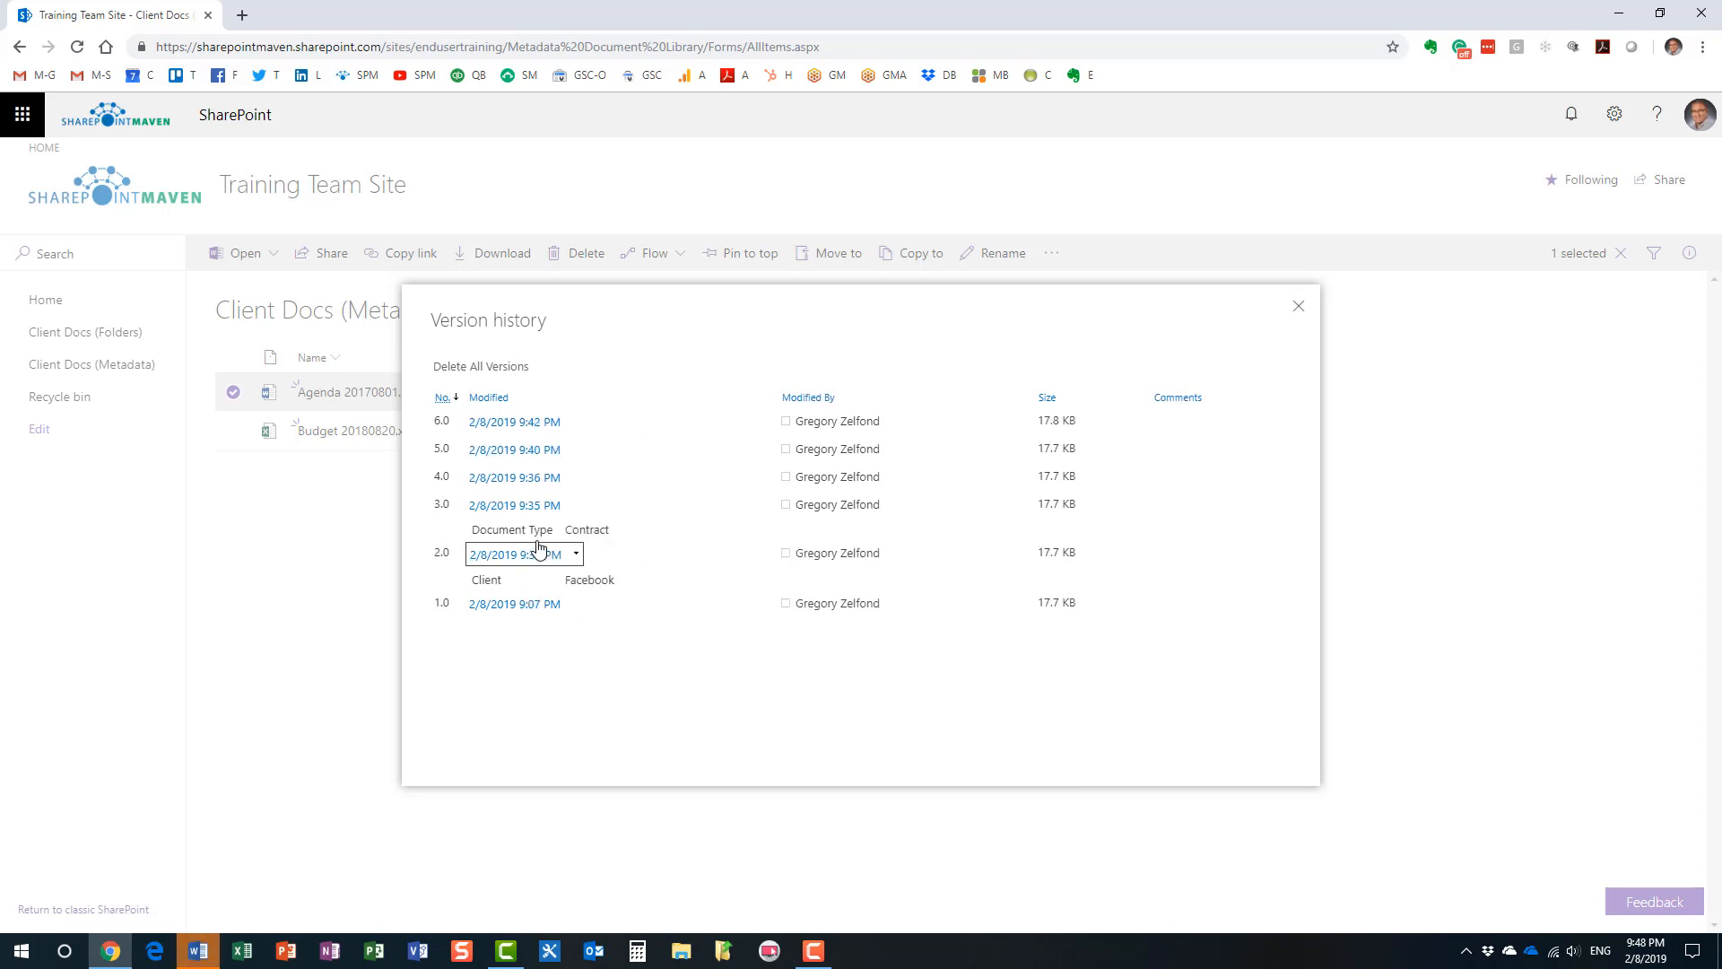
click(1300, 309)
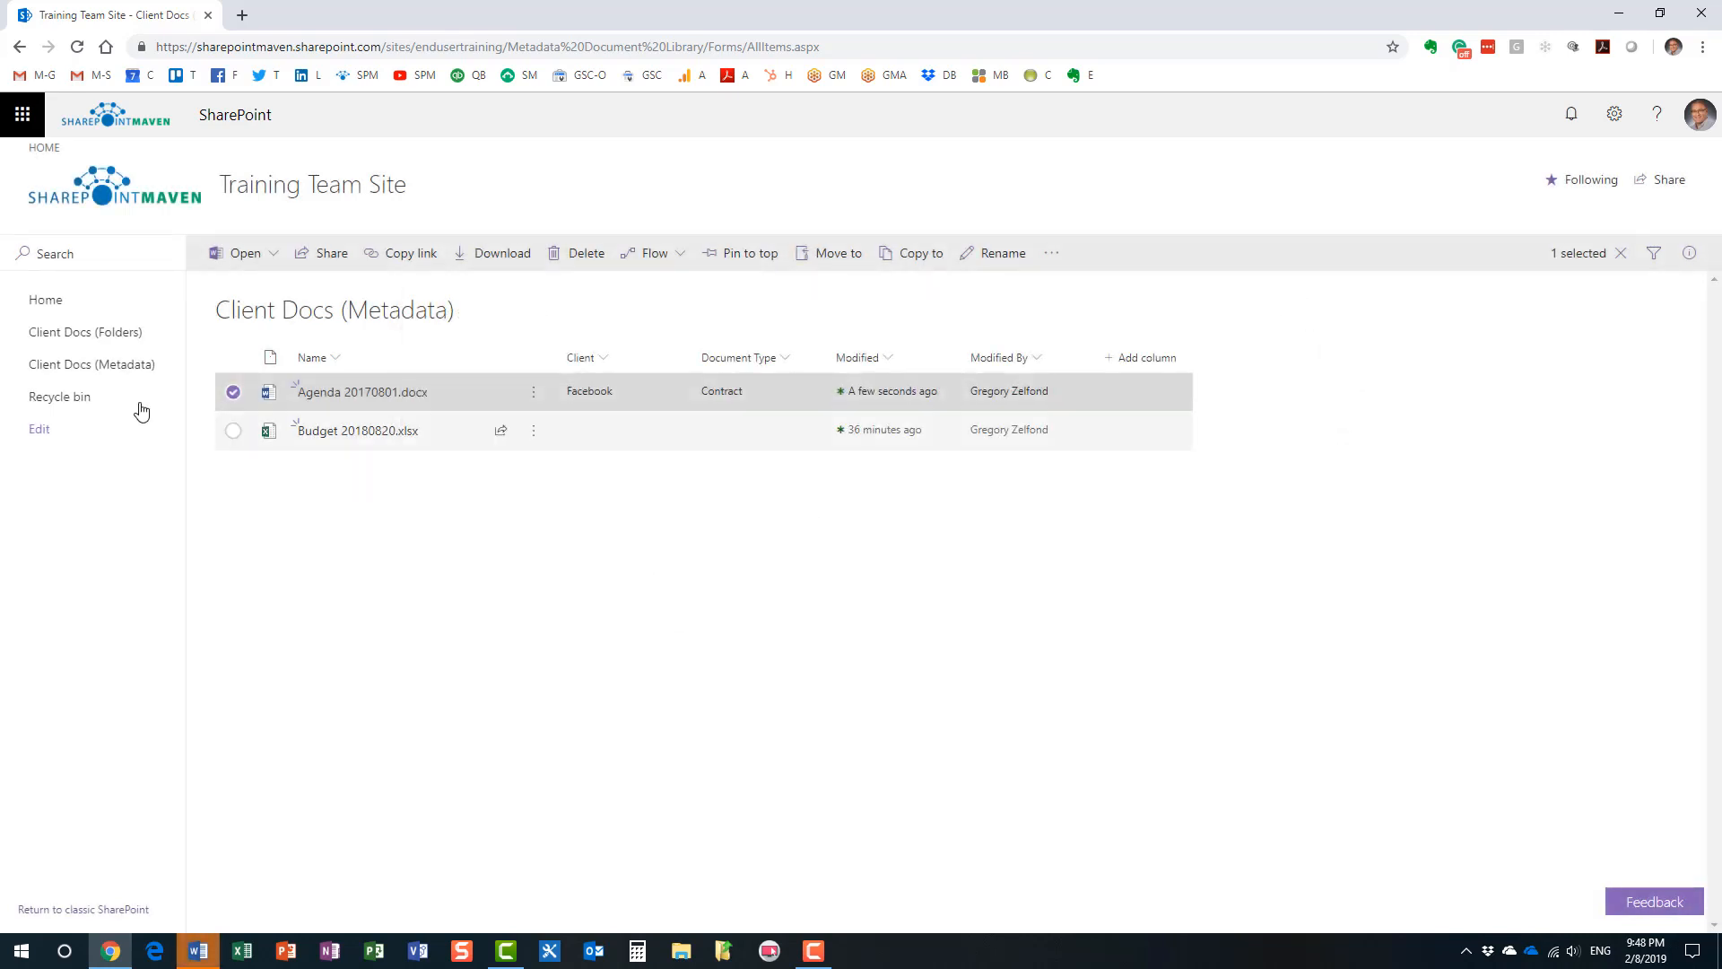
click(232, 392)
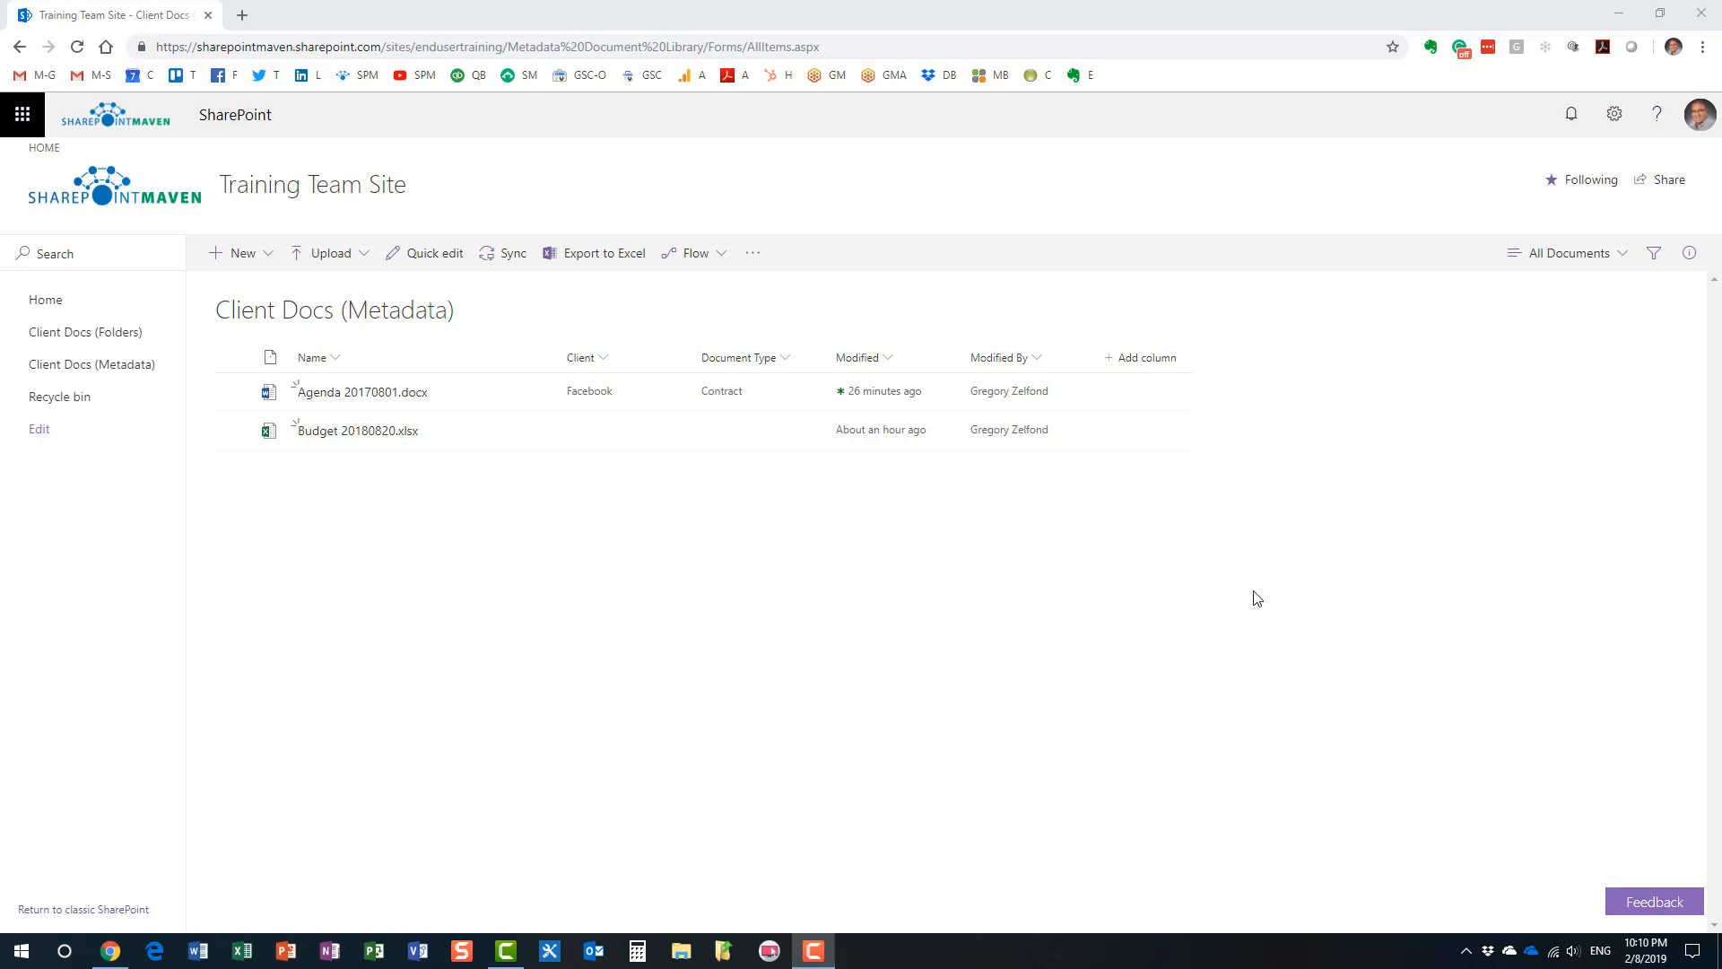
Step: Review the versioning settings of the Client Docs (Metadata) library, leave them without changes and return to the library
click(1614, 115)
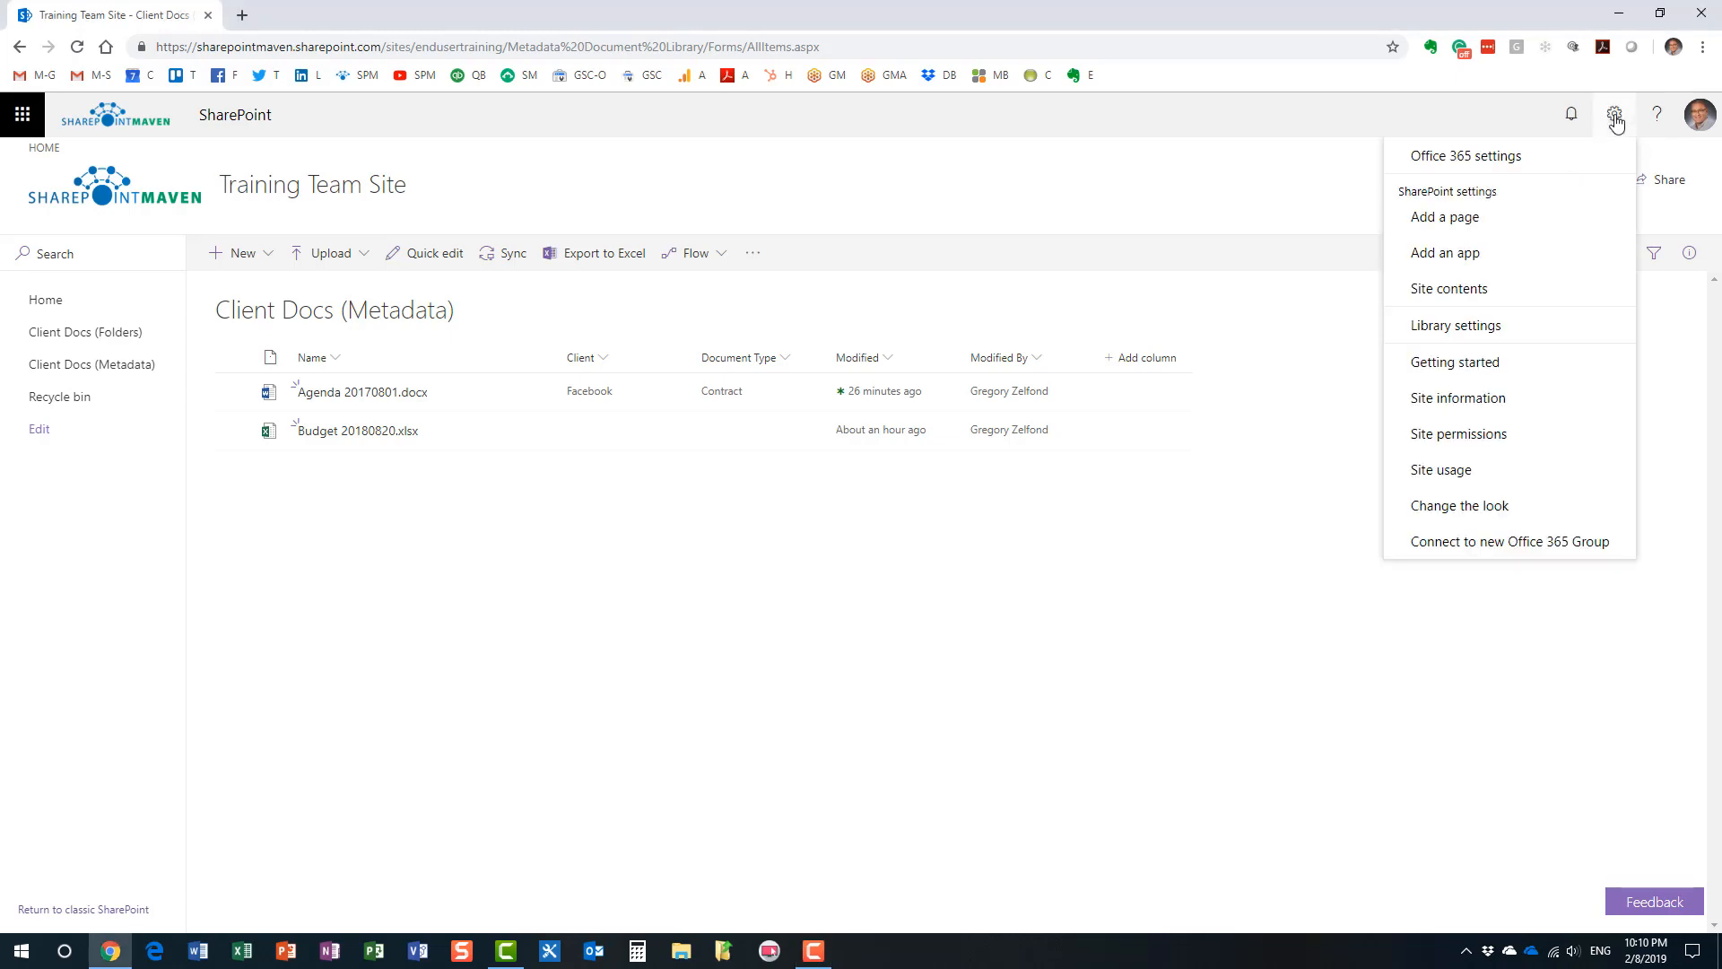
click(1485, 326)
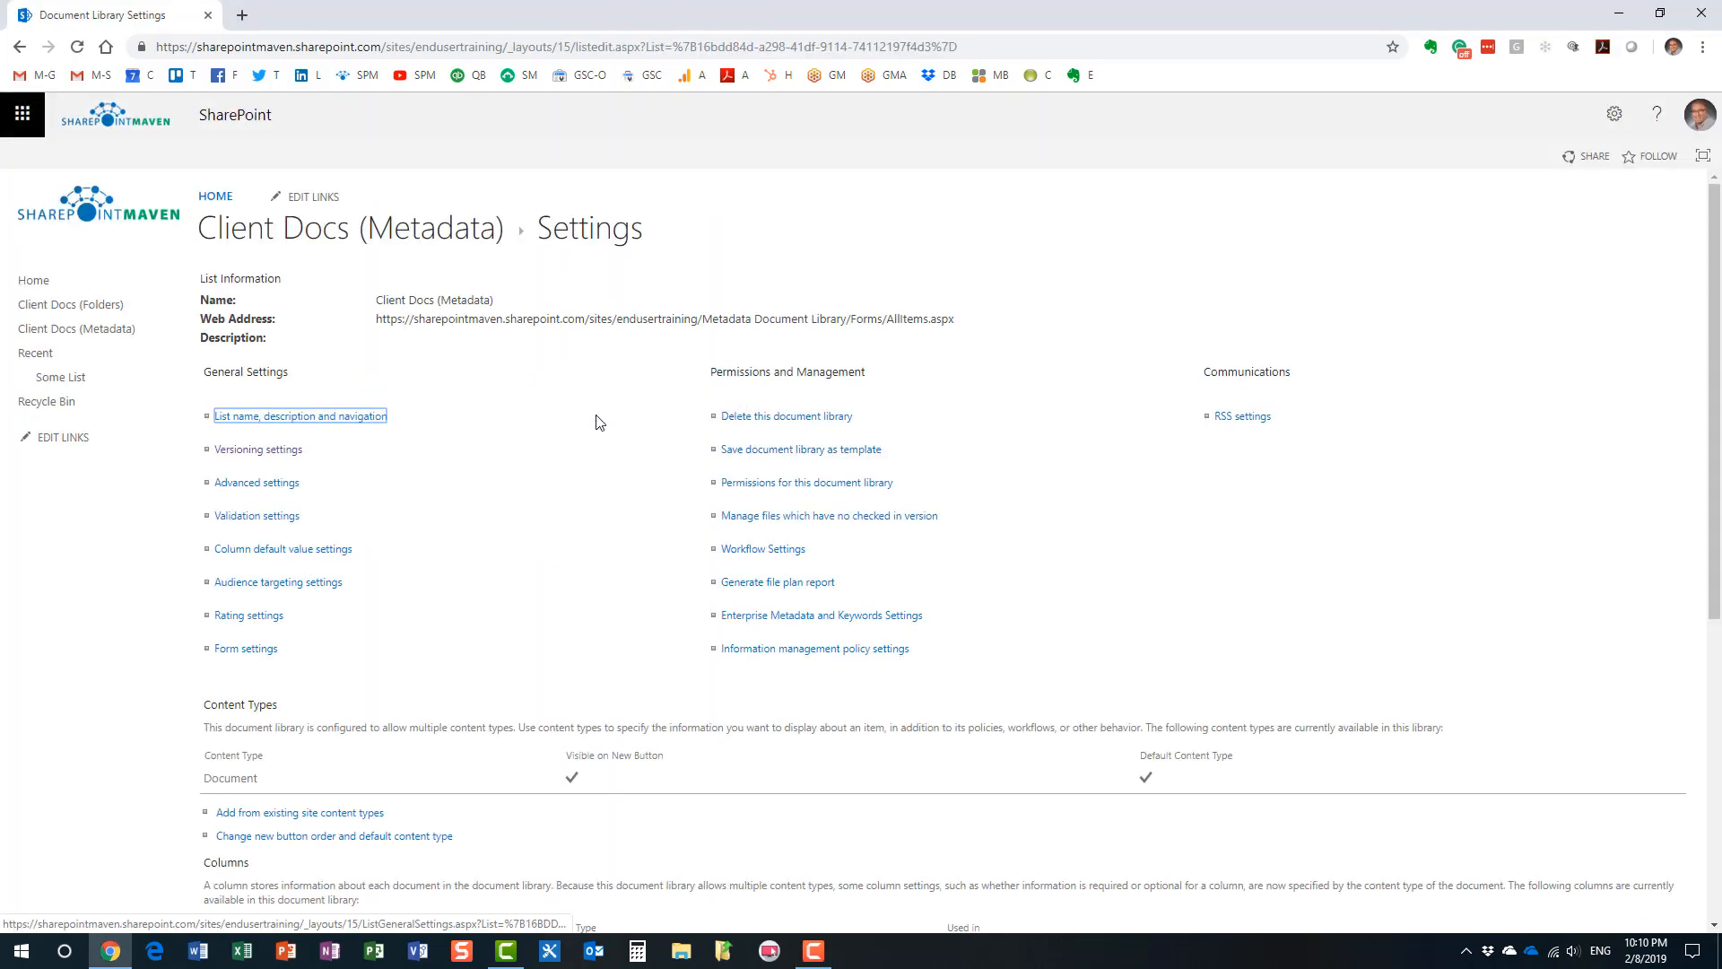
click(289, 450)
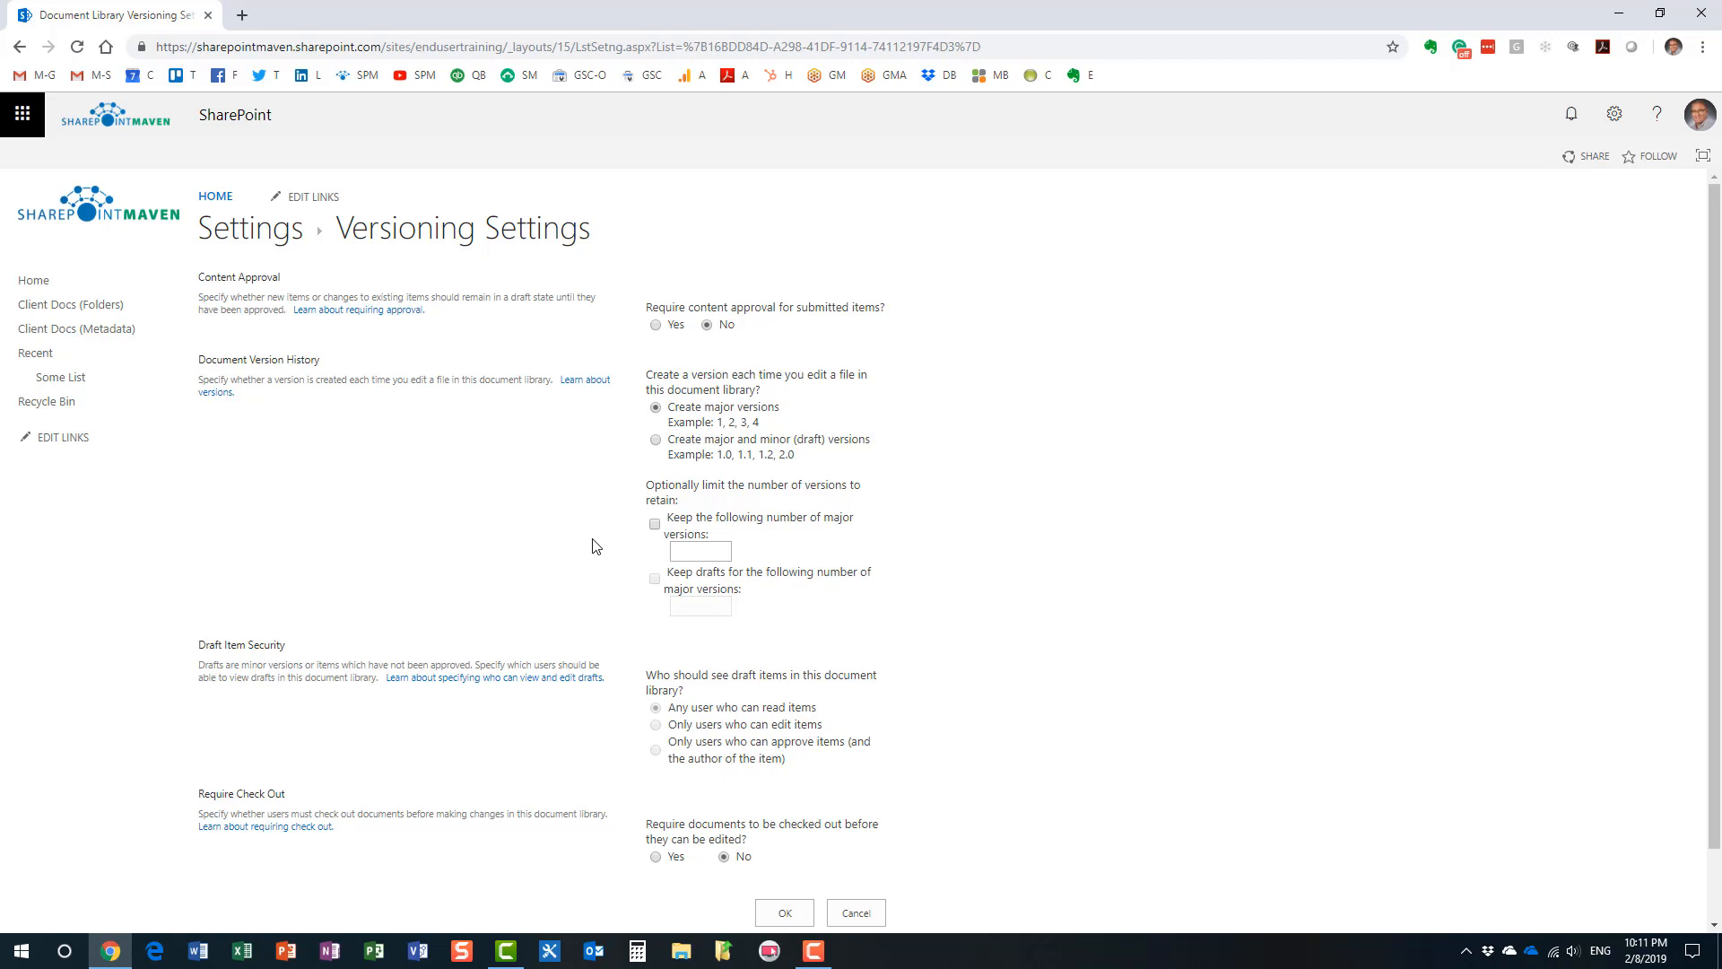
click(857, 913)
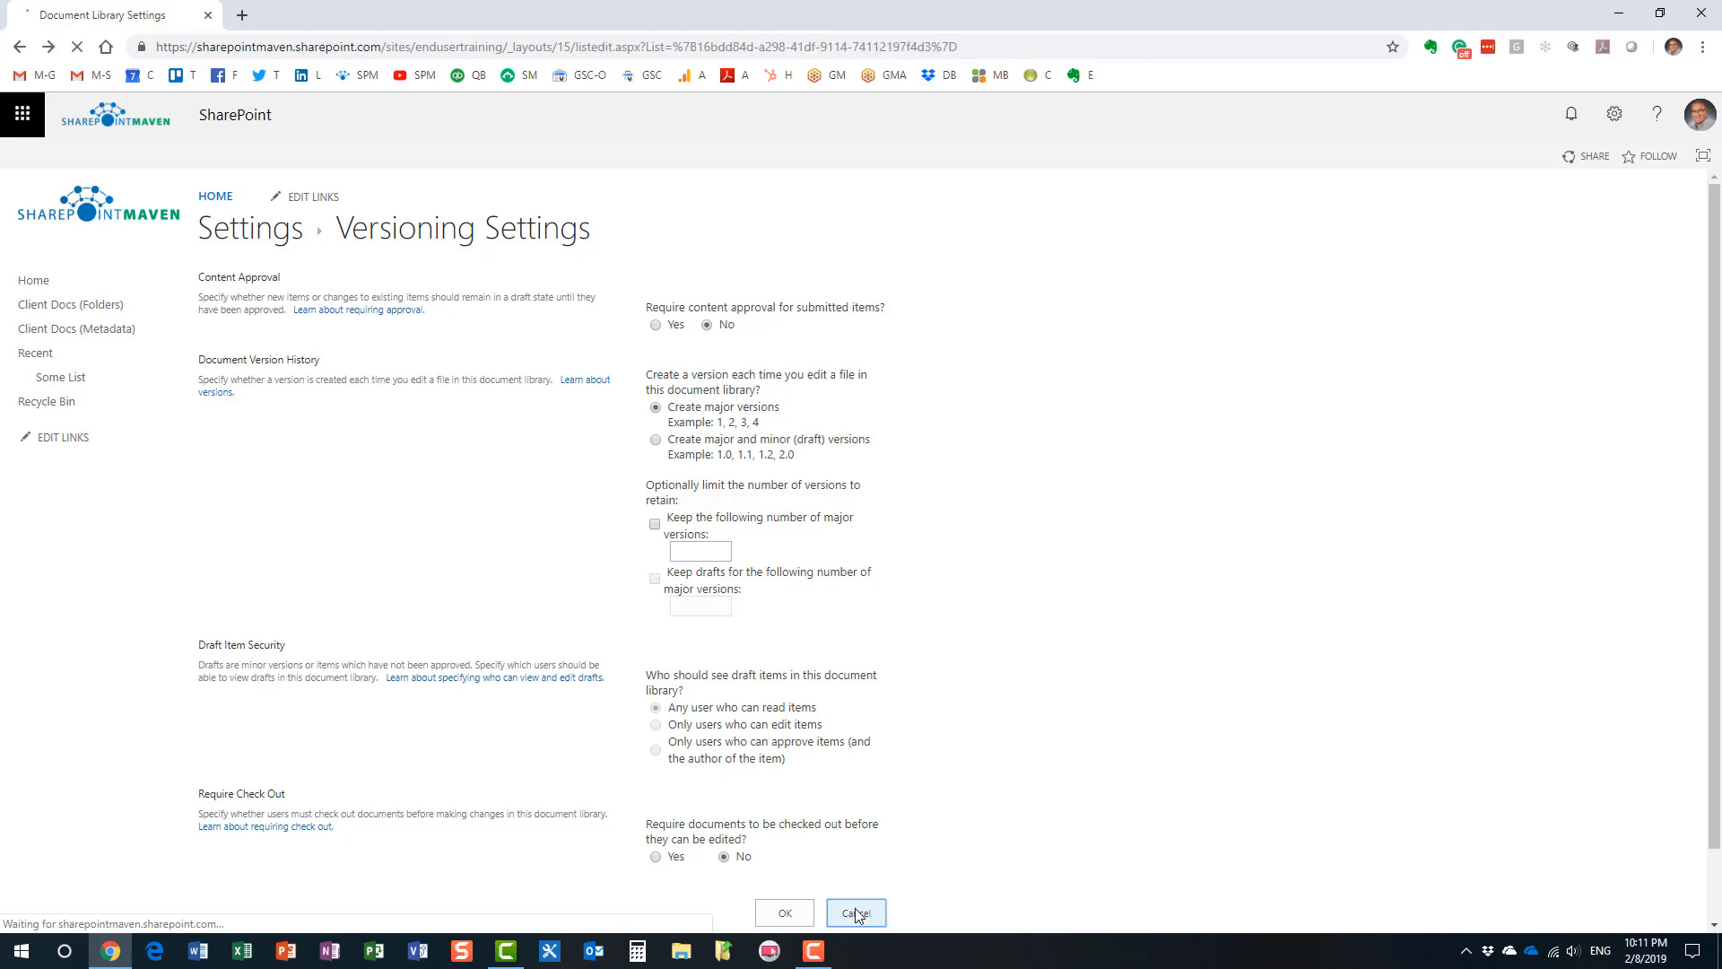
click(296, 453)
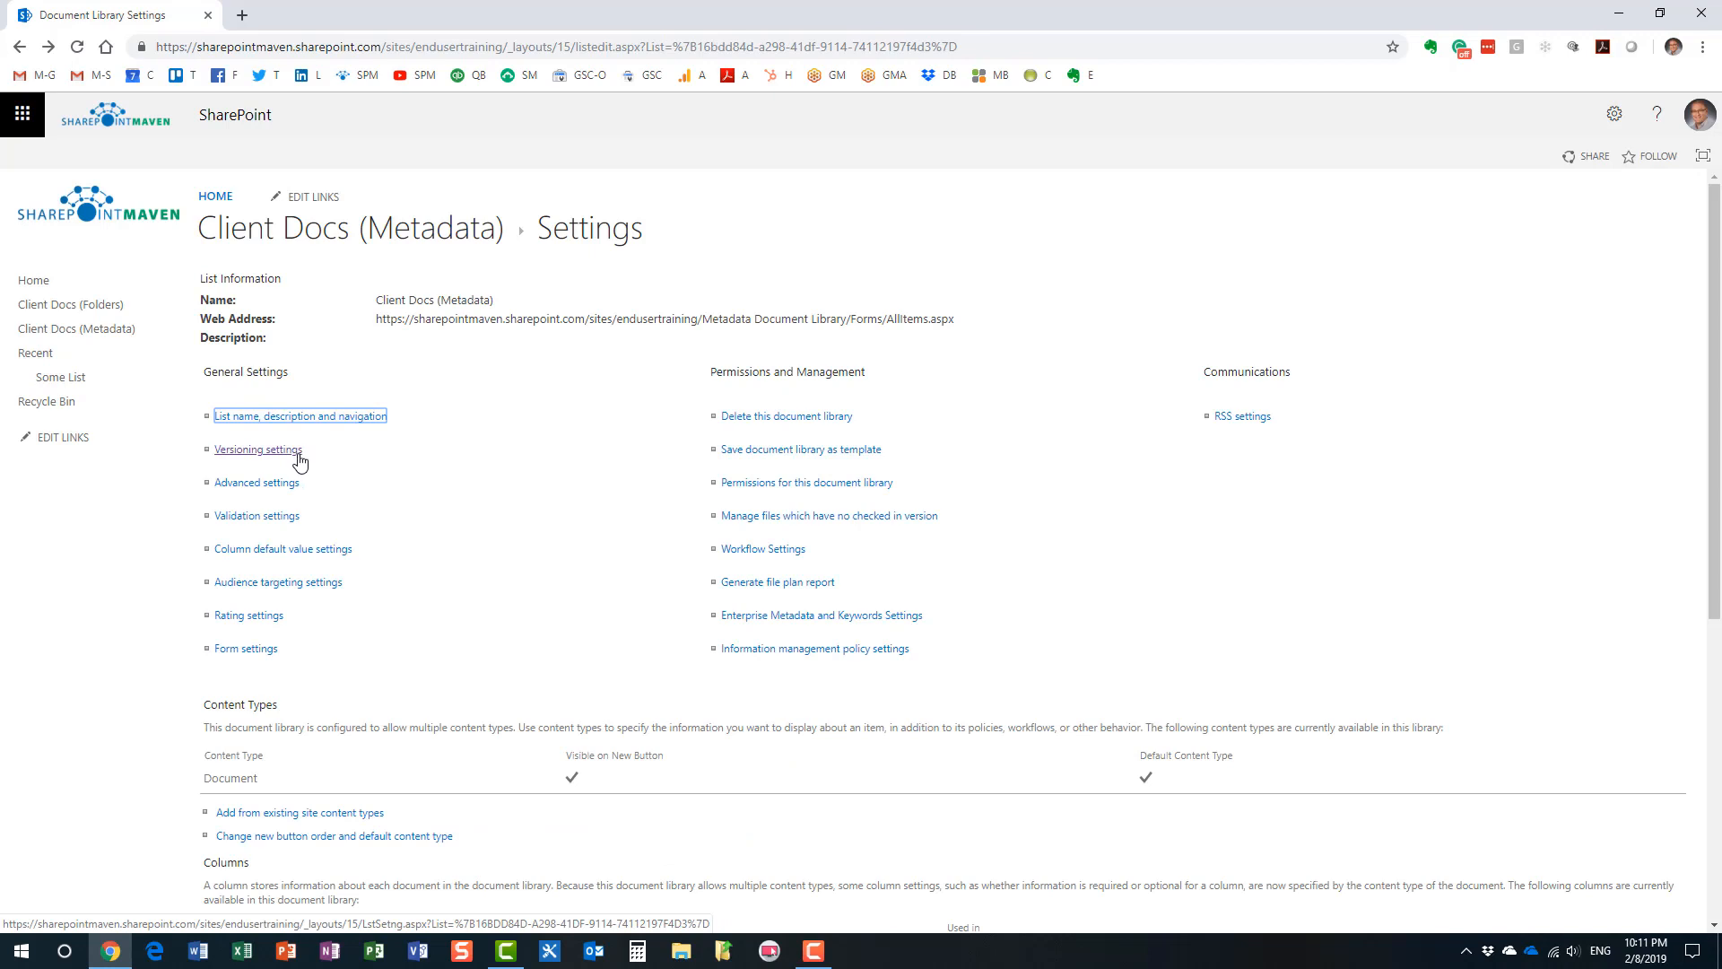
click(303, 231)
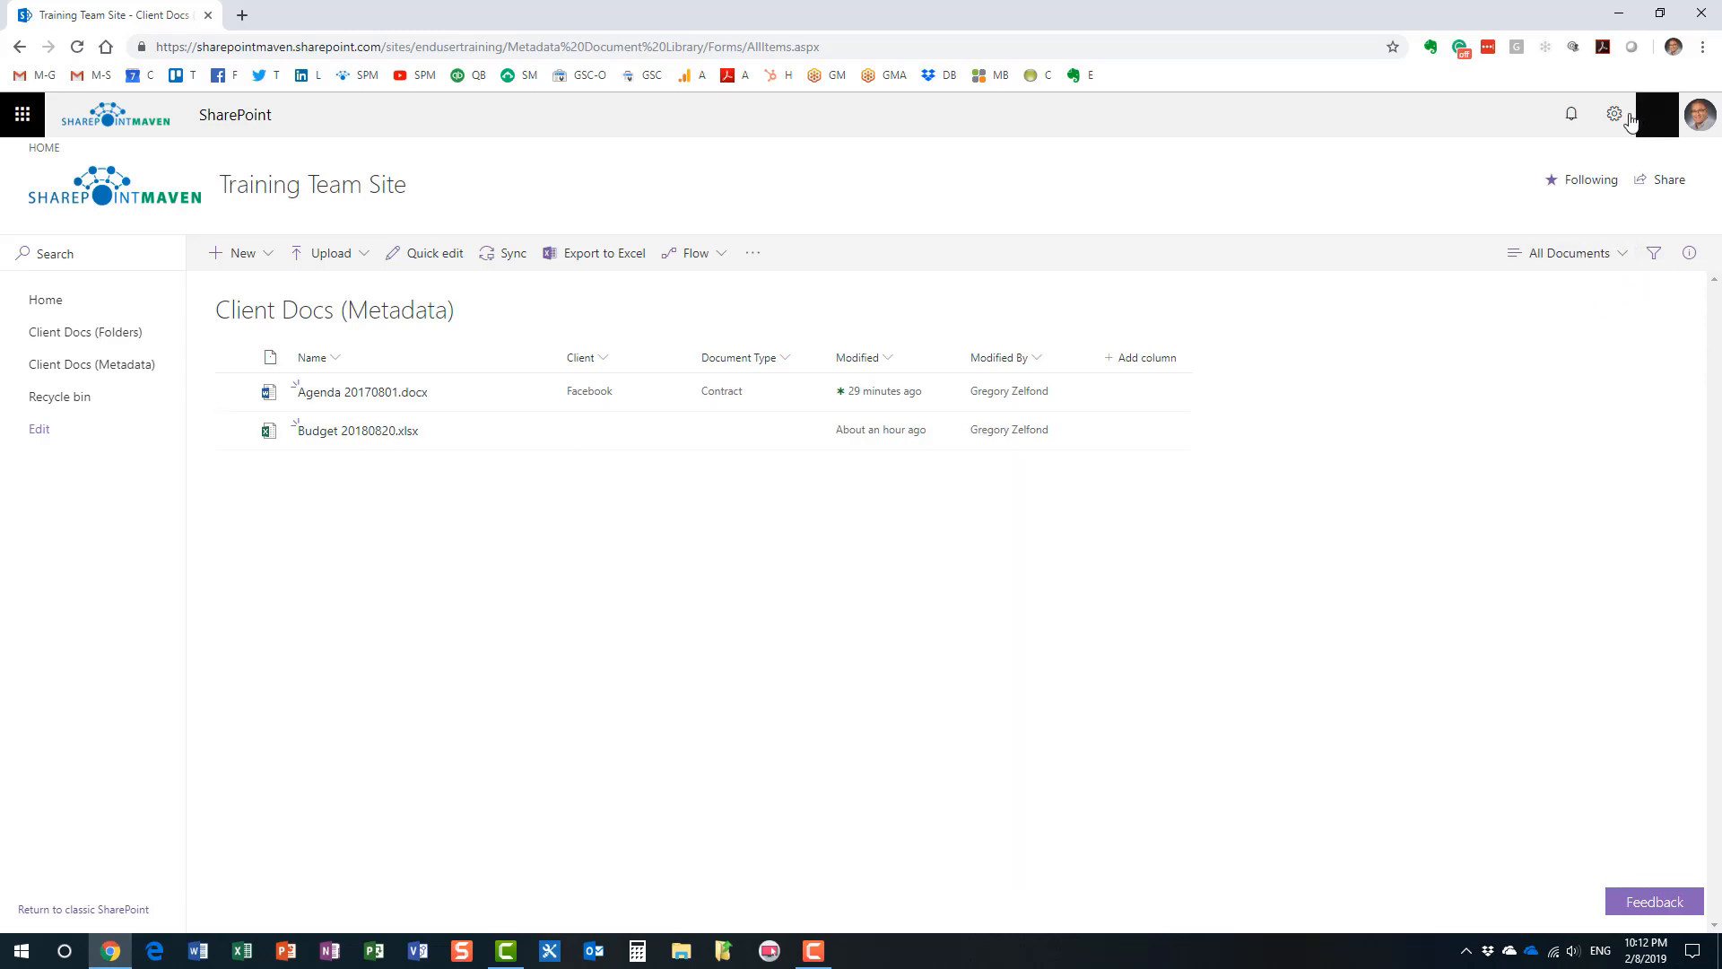
Step: Open Some List from the site contents
click(1615, 114)
click(1510, 287)
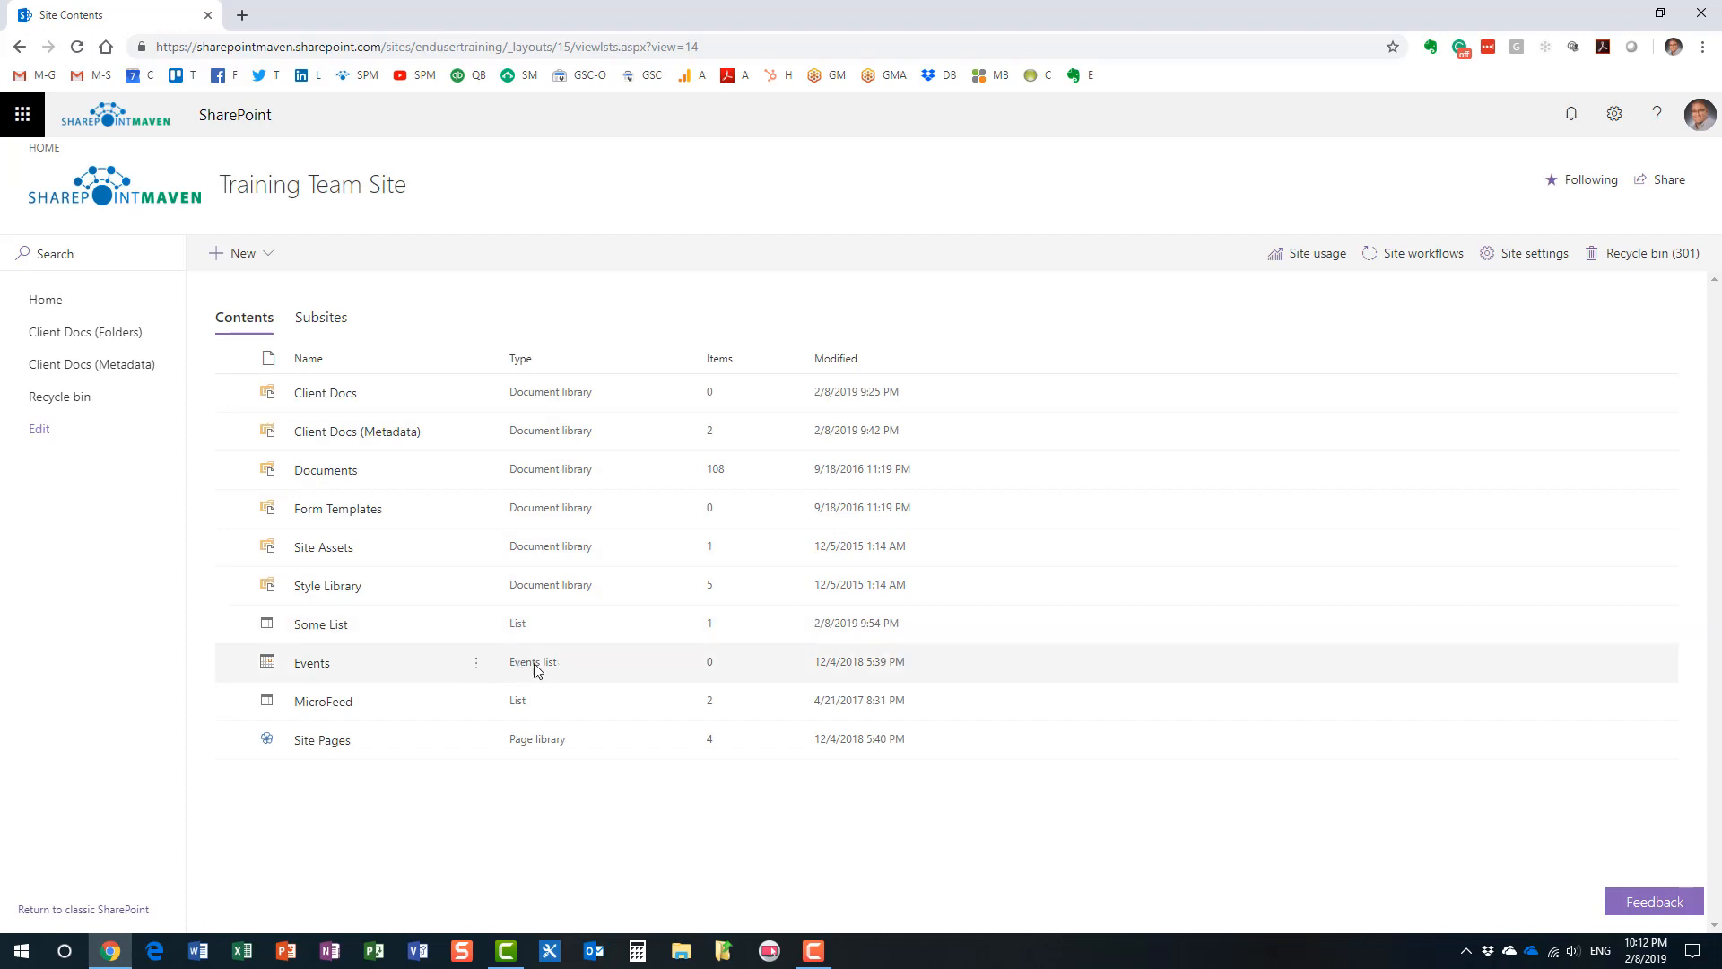
click(336, 628)
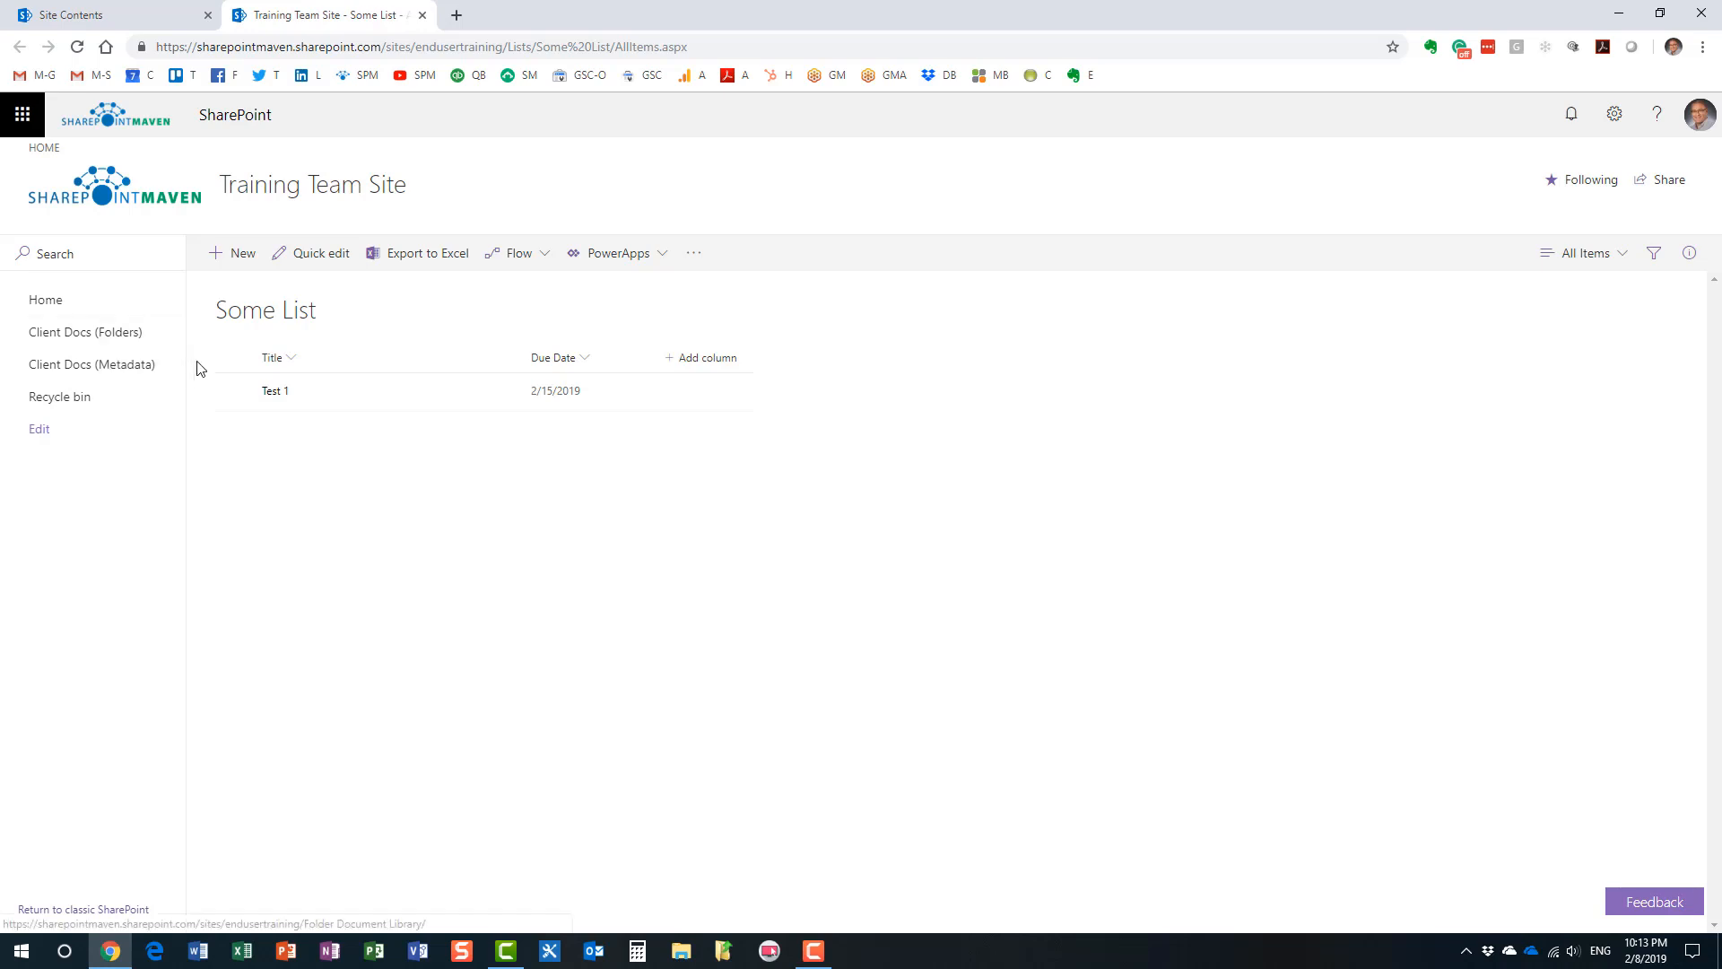
Step: Edit the Test 1 item in Some List, set its Due Date to 2/22/2019 and save it
click(234, 395)
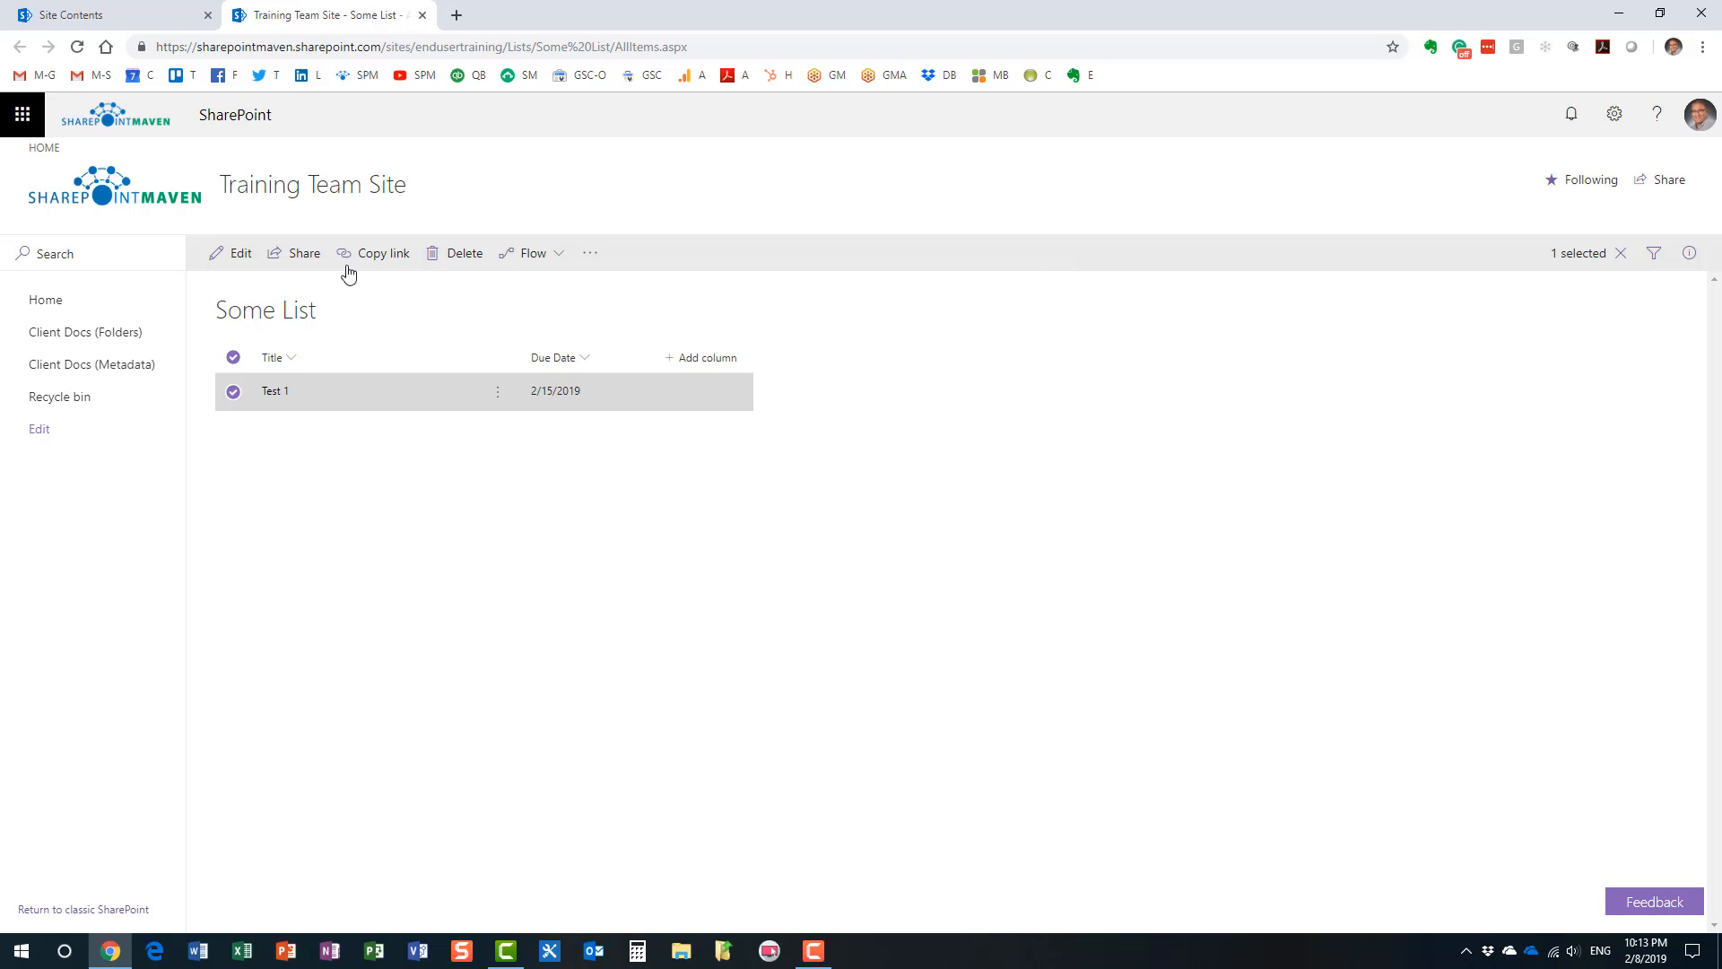
click(242, 256)
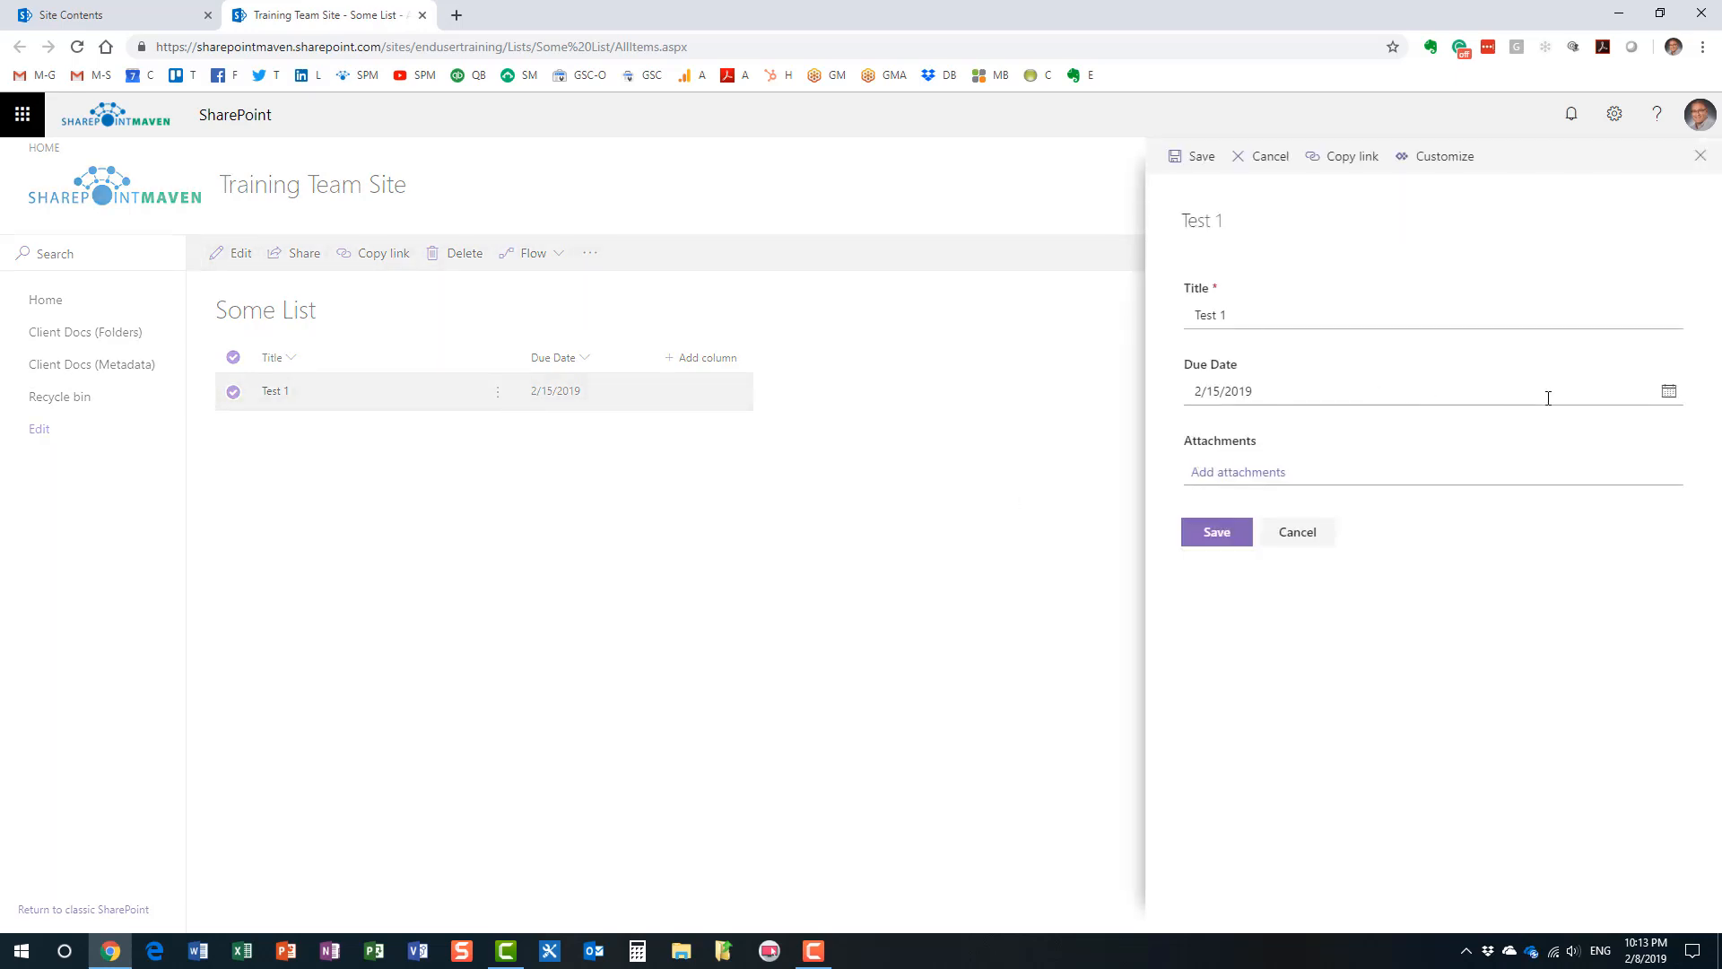
click(1668, 391)
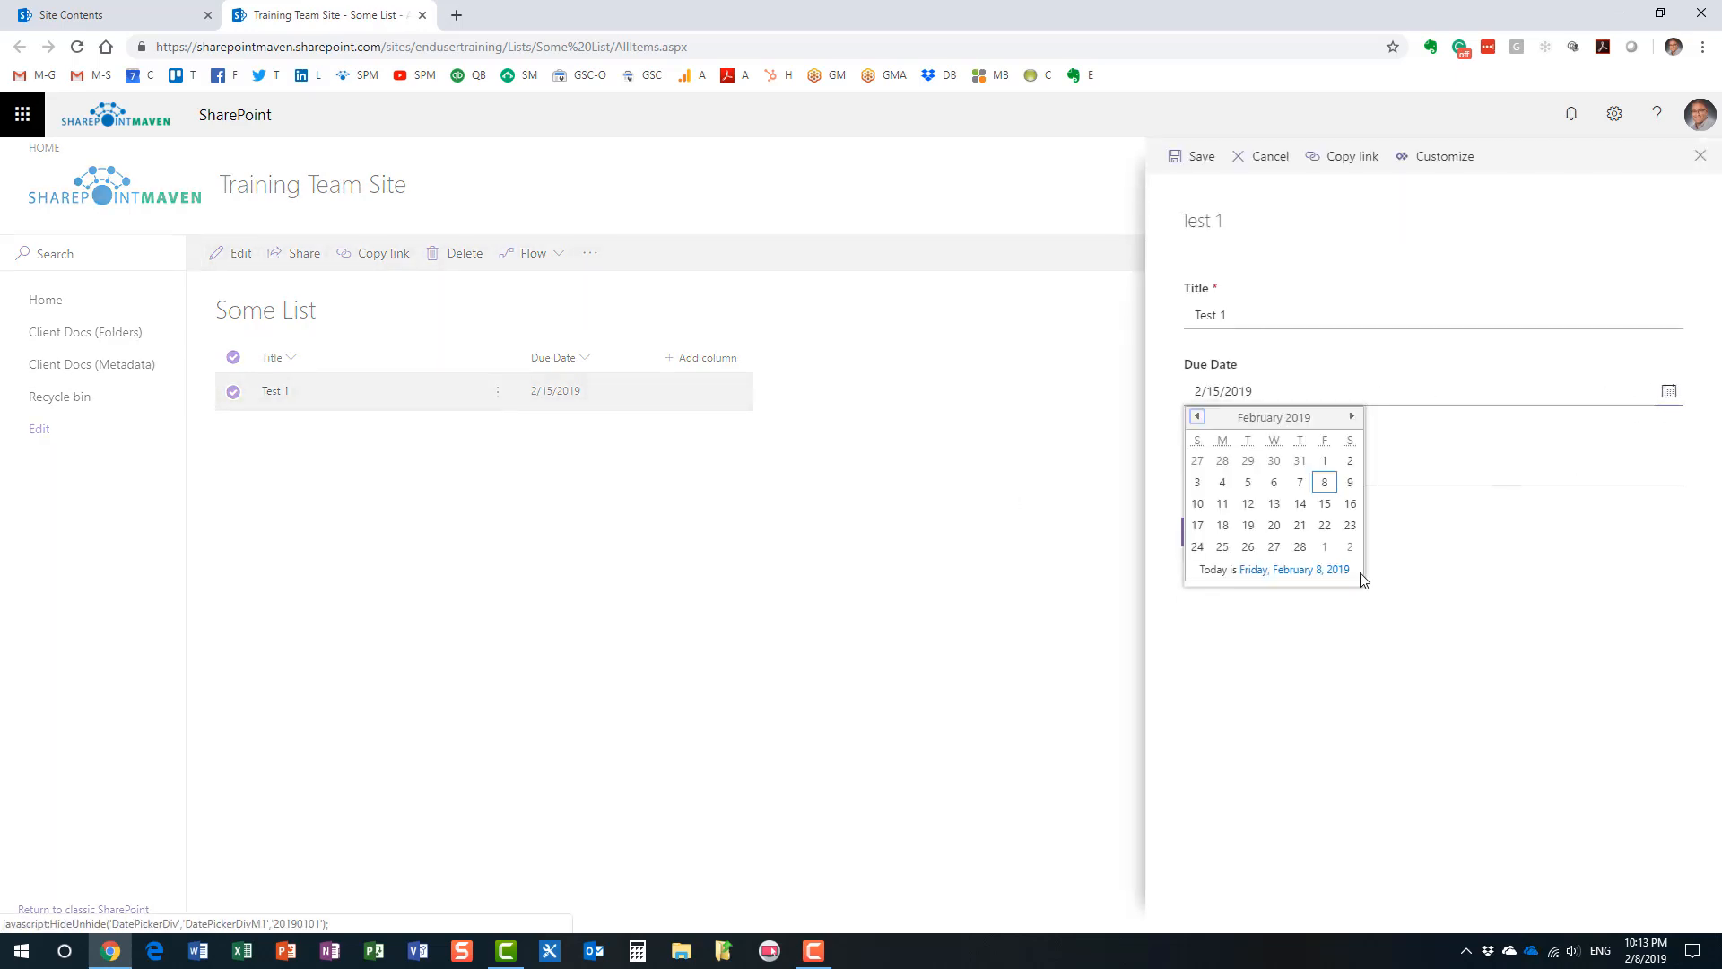
click(1325, 525)
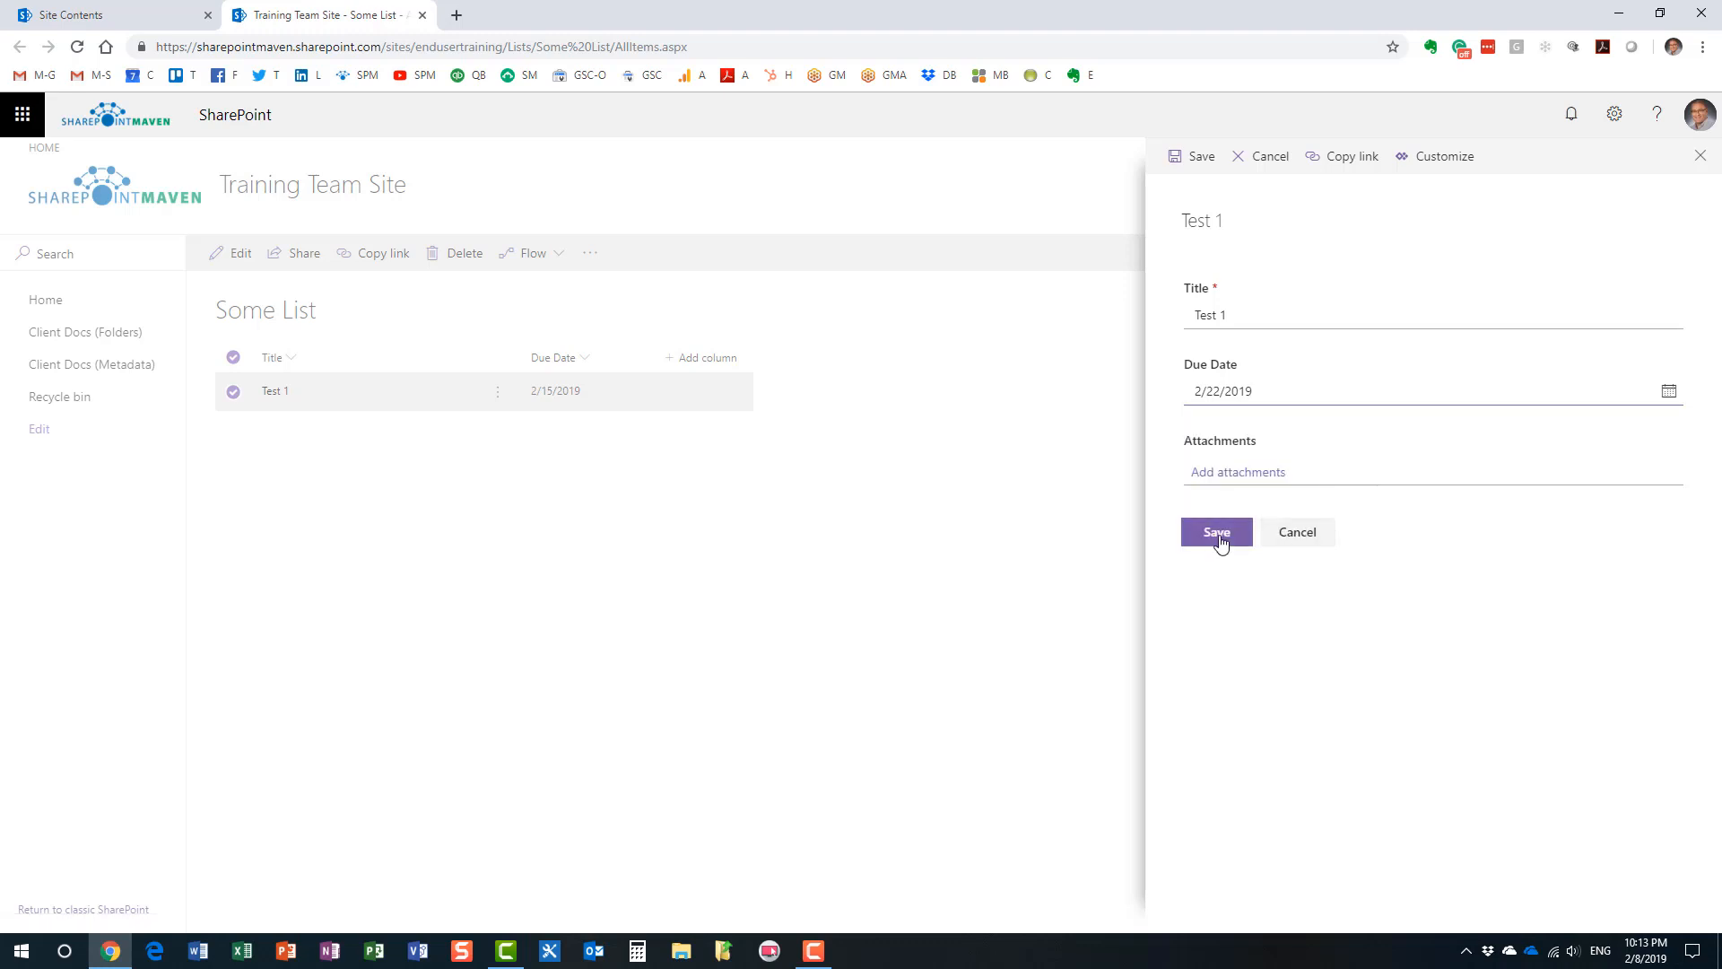
click(1219, 537)
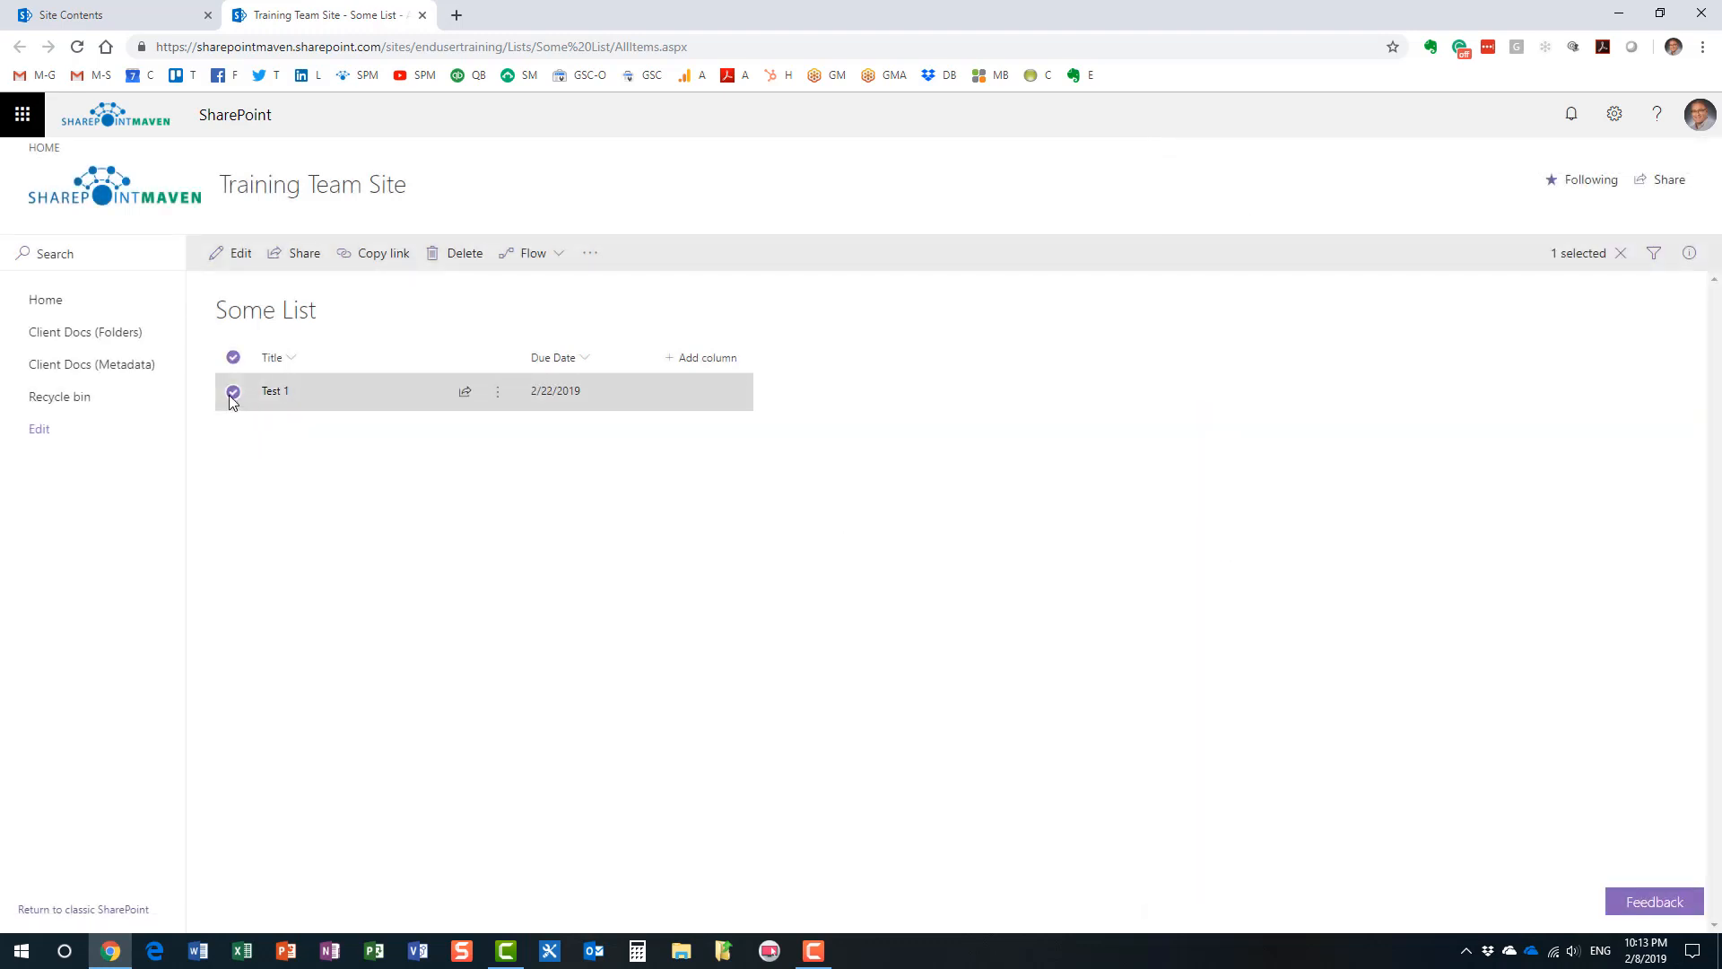
Step: Review the version history of the Test 1 item, including its Due Date changes, then close it
click(231, 393)
right_click(269, 392)
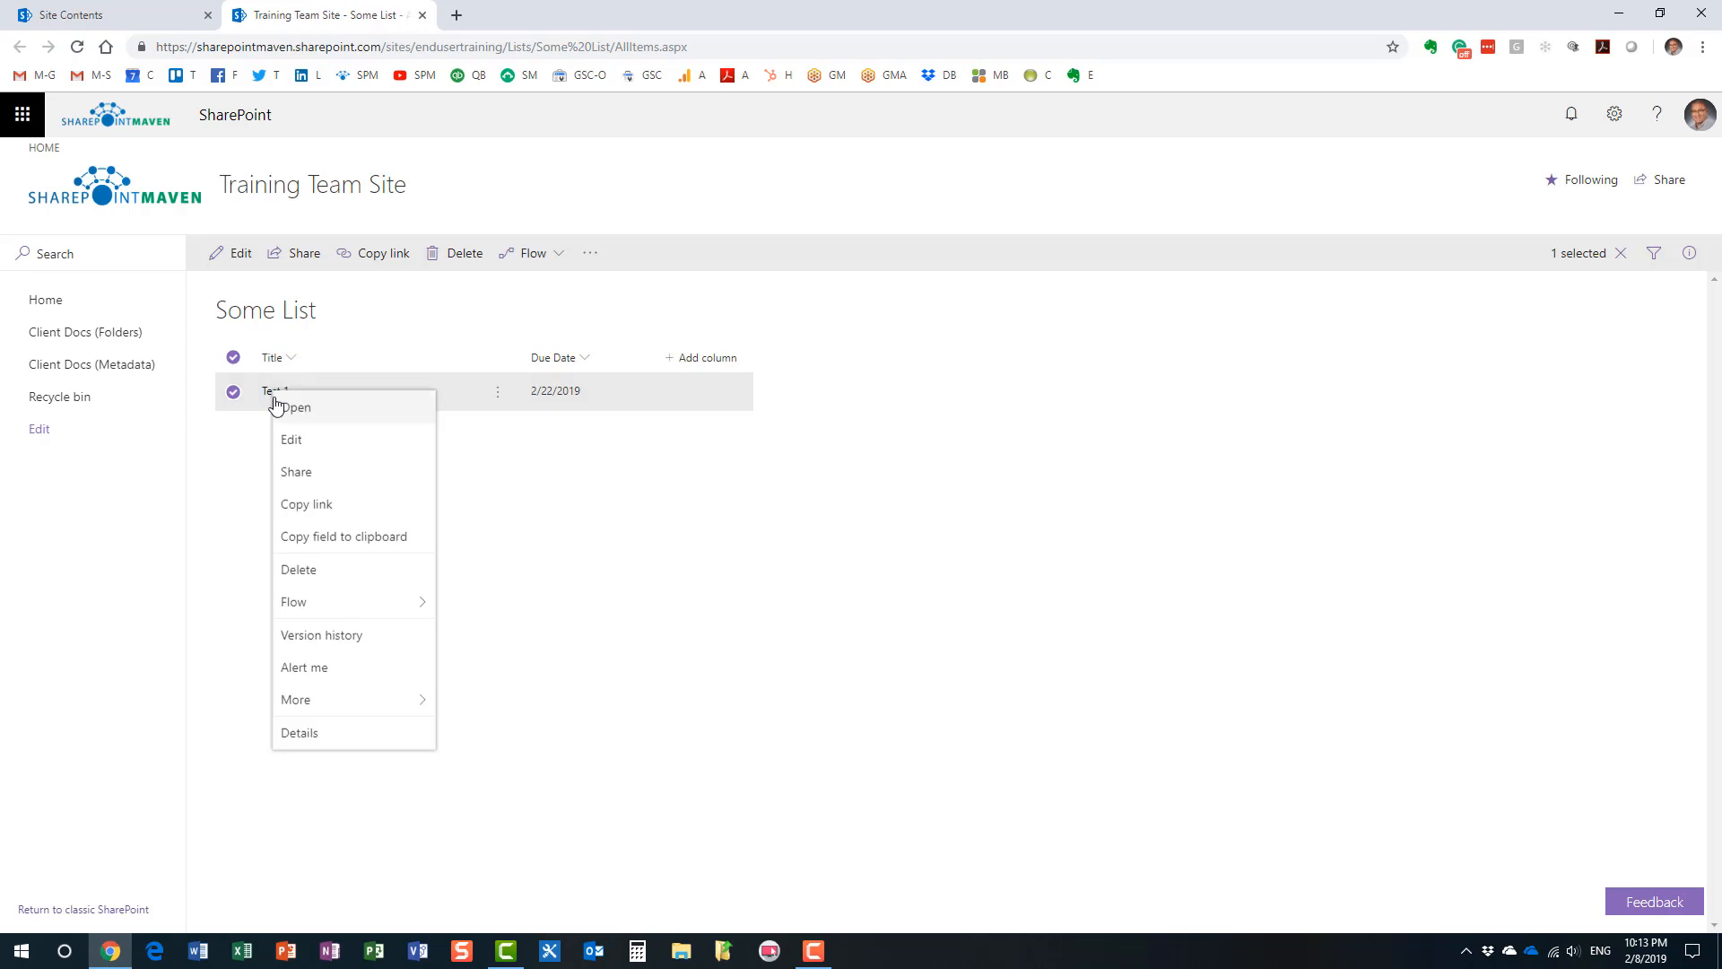
click(363, 640)
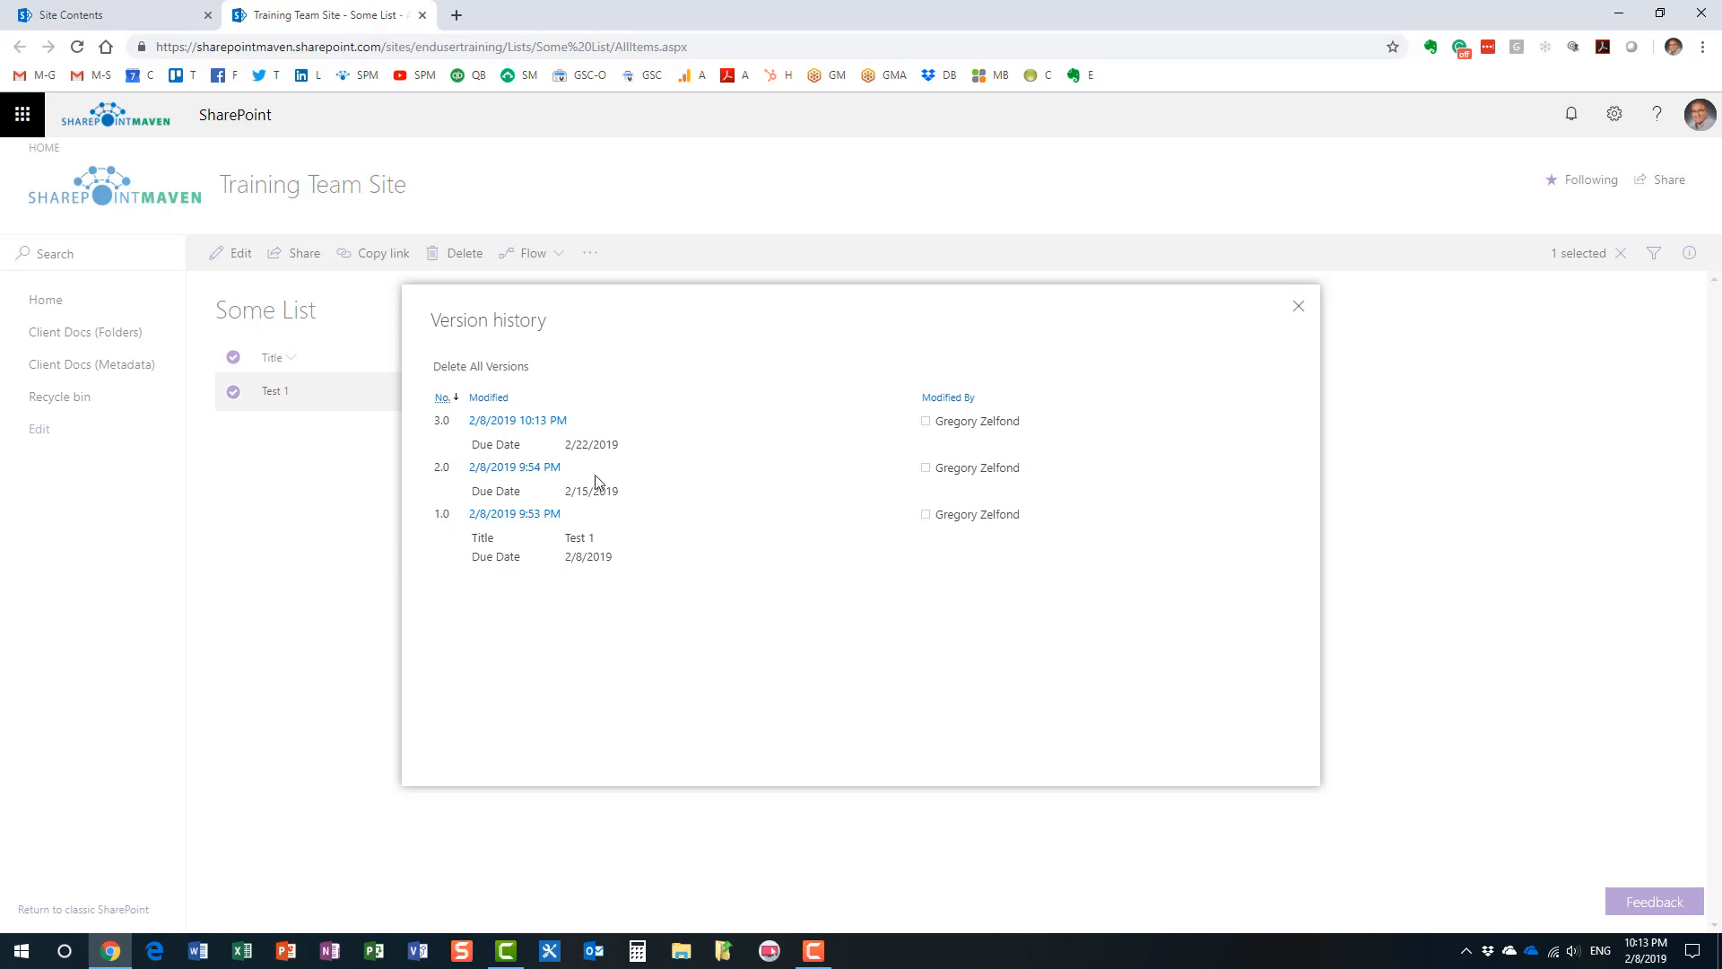
mouse_move(557, 422)
mouse_move(614, 443)
click(1296, 307)
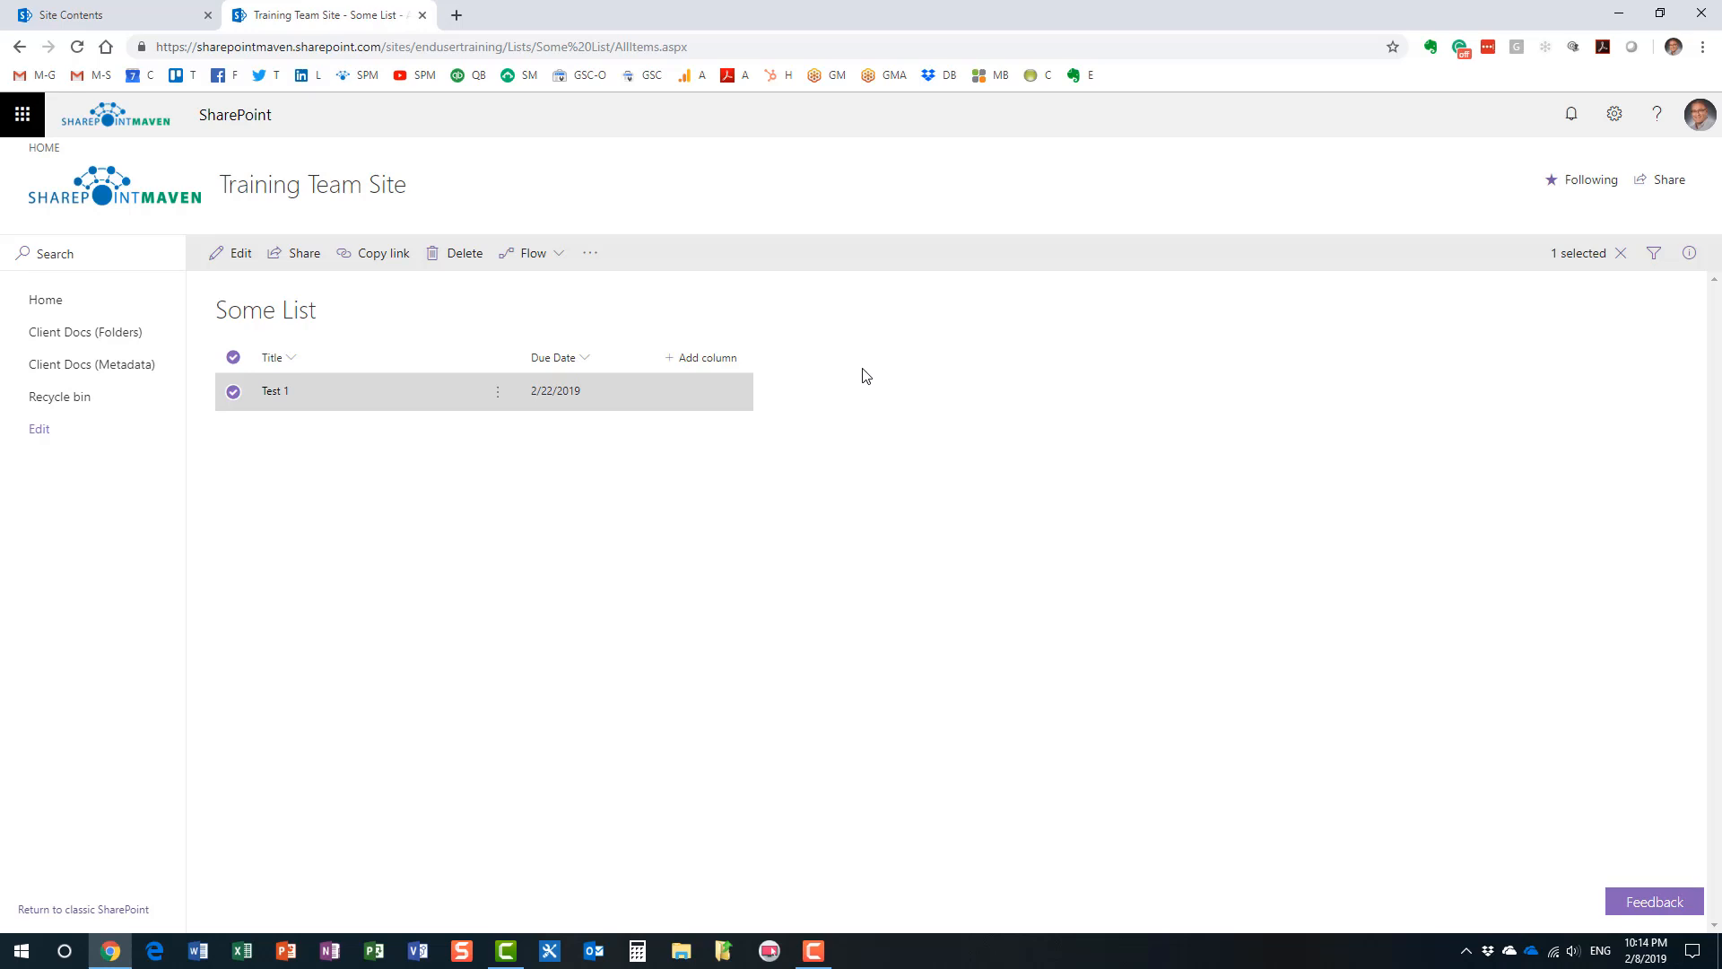
Step: Create a new list named "Another list" from the site contents, without showing it in the site navigation
click(1614, 114)
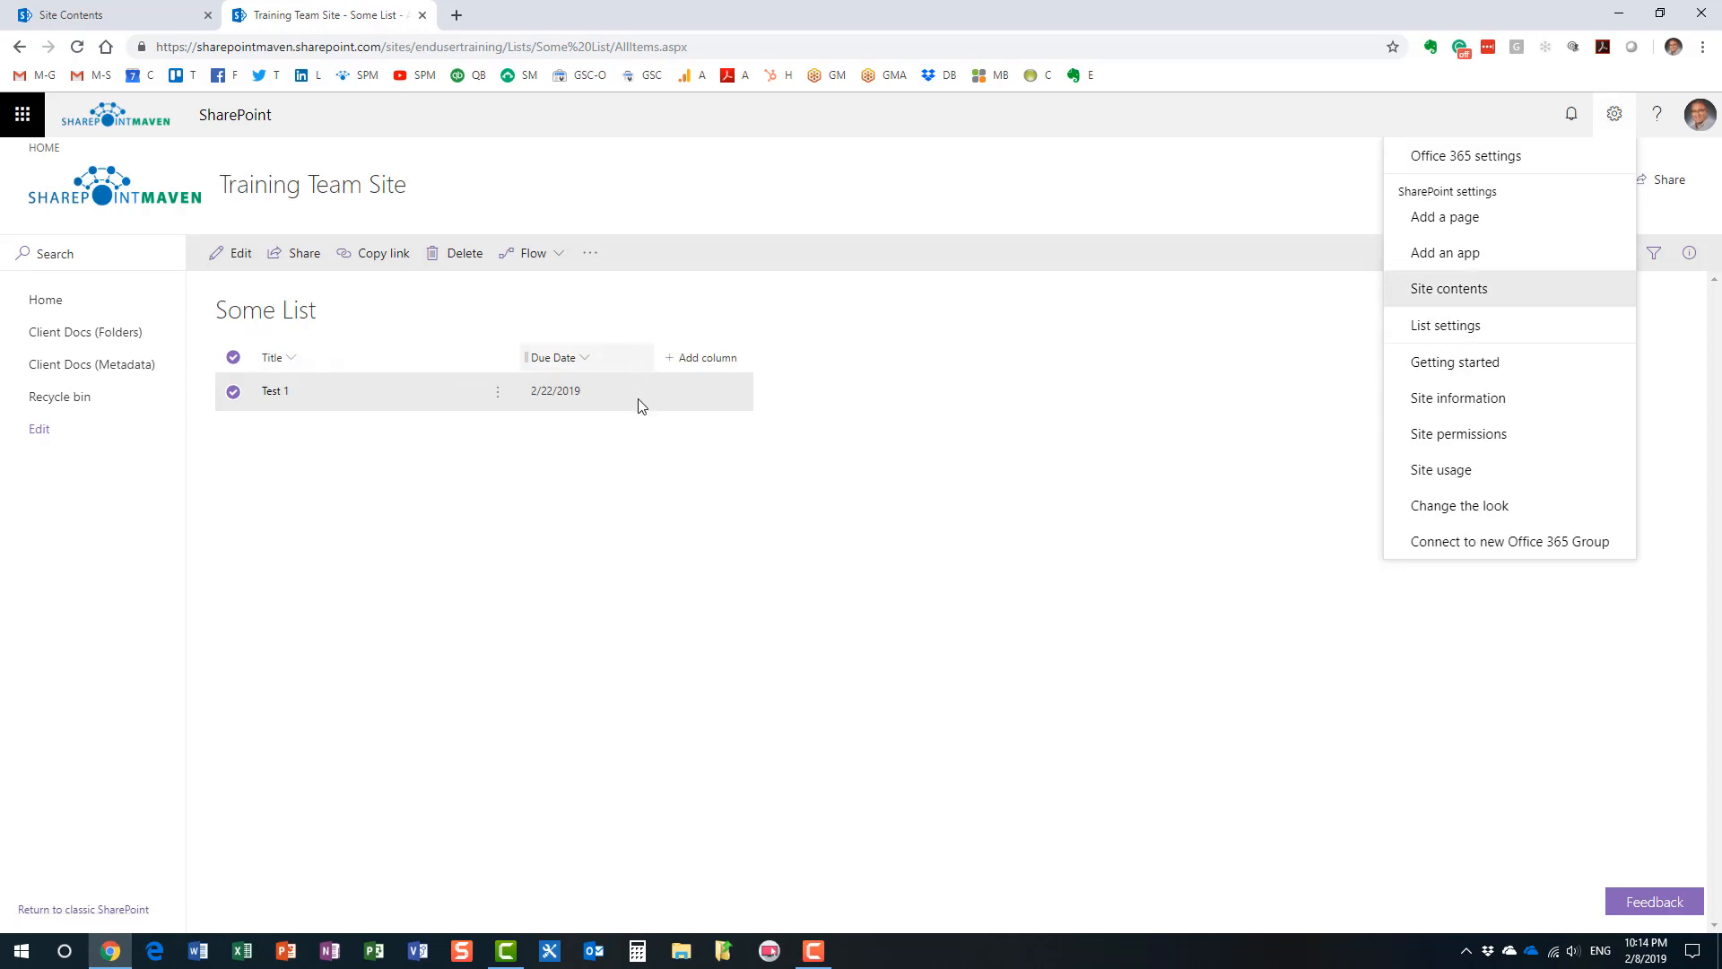
click(1460, 288)
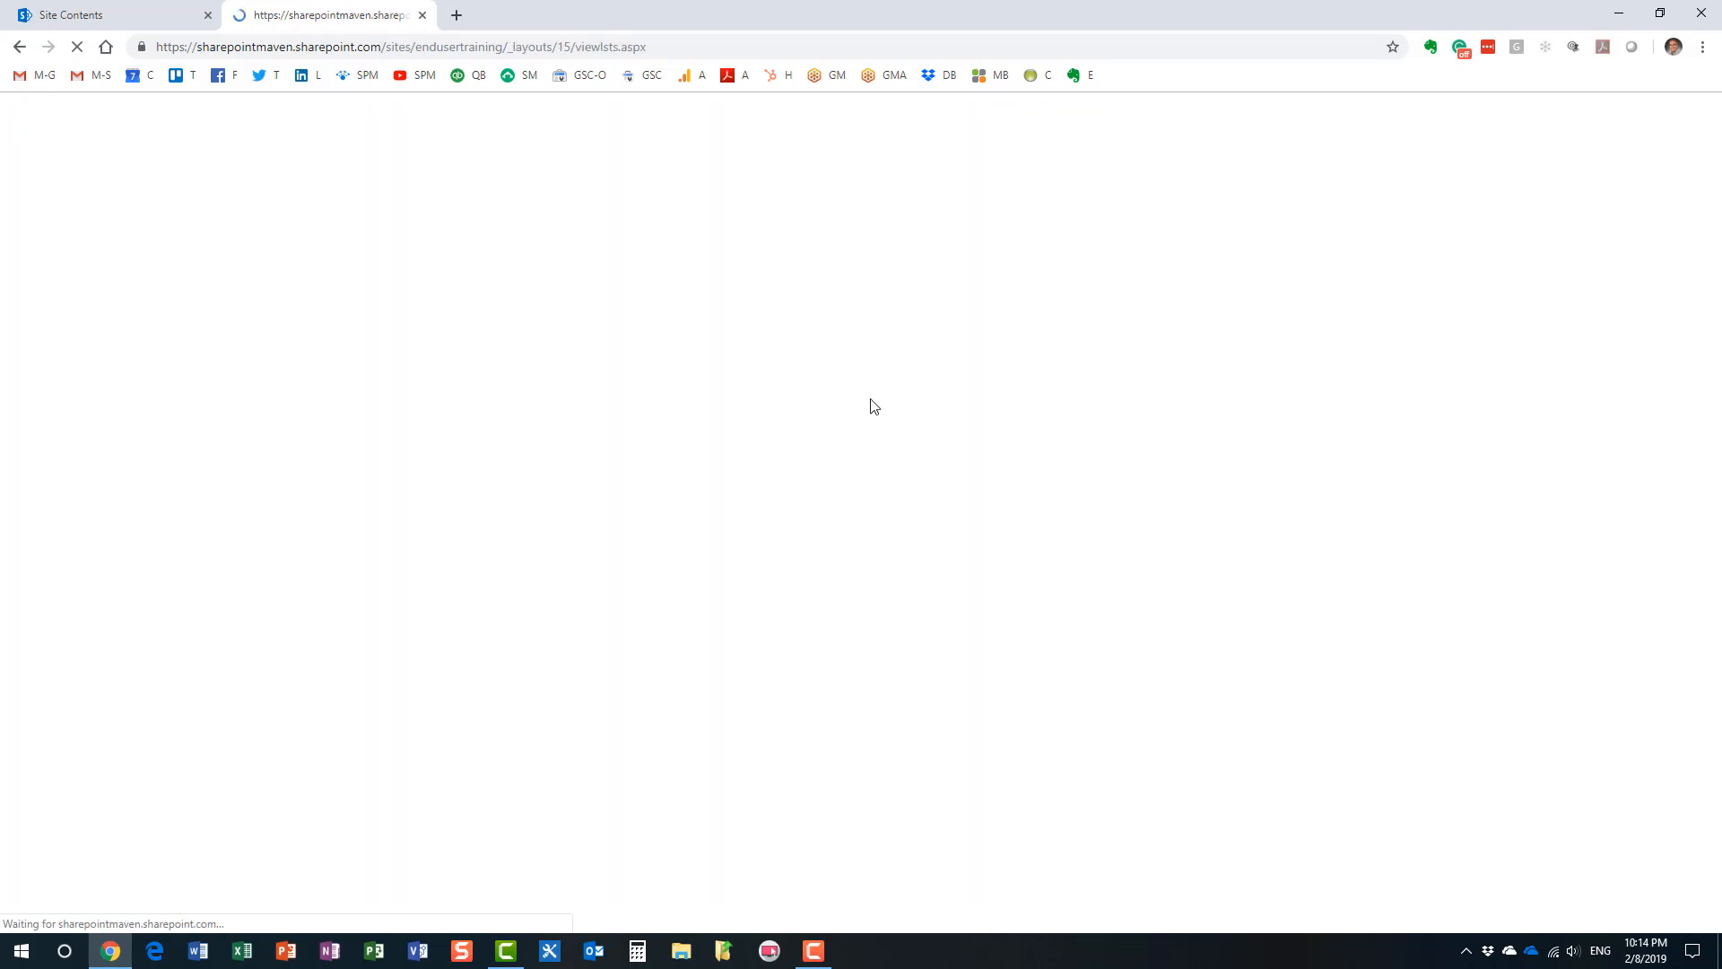
click(258, 255)
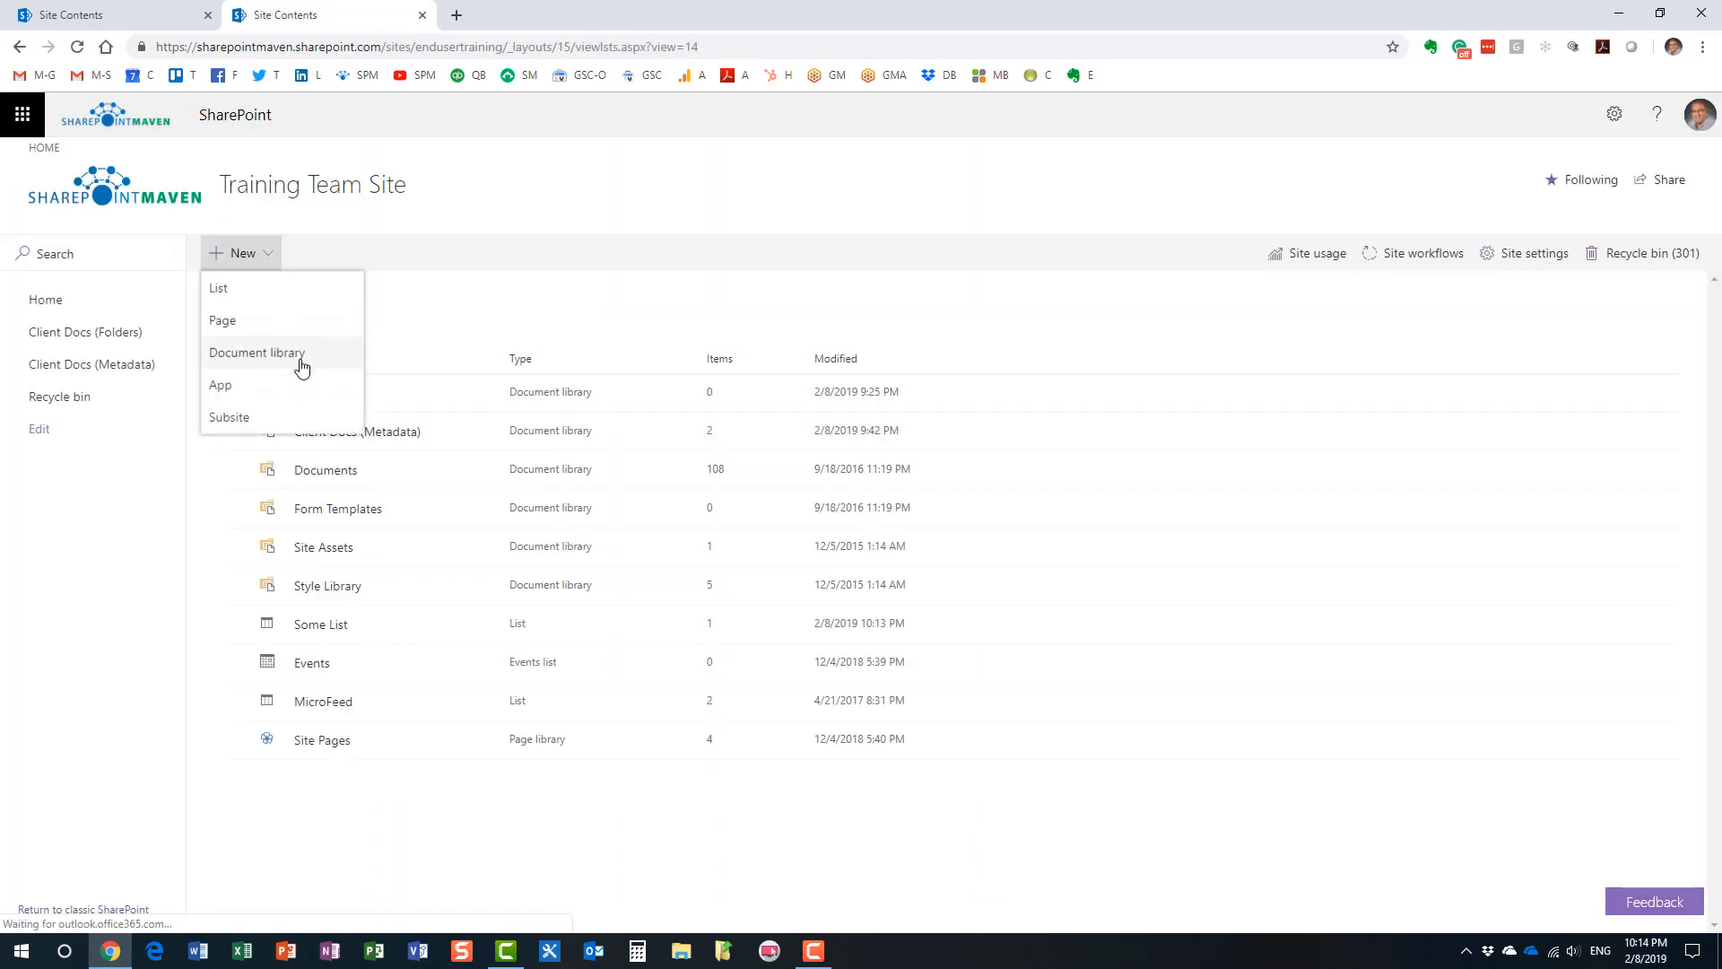
click(242, 294)
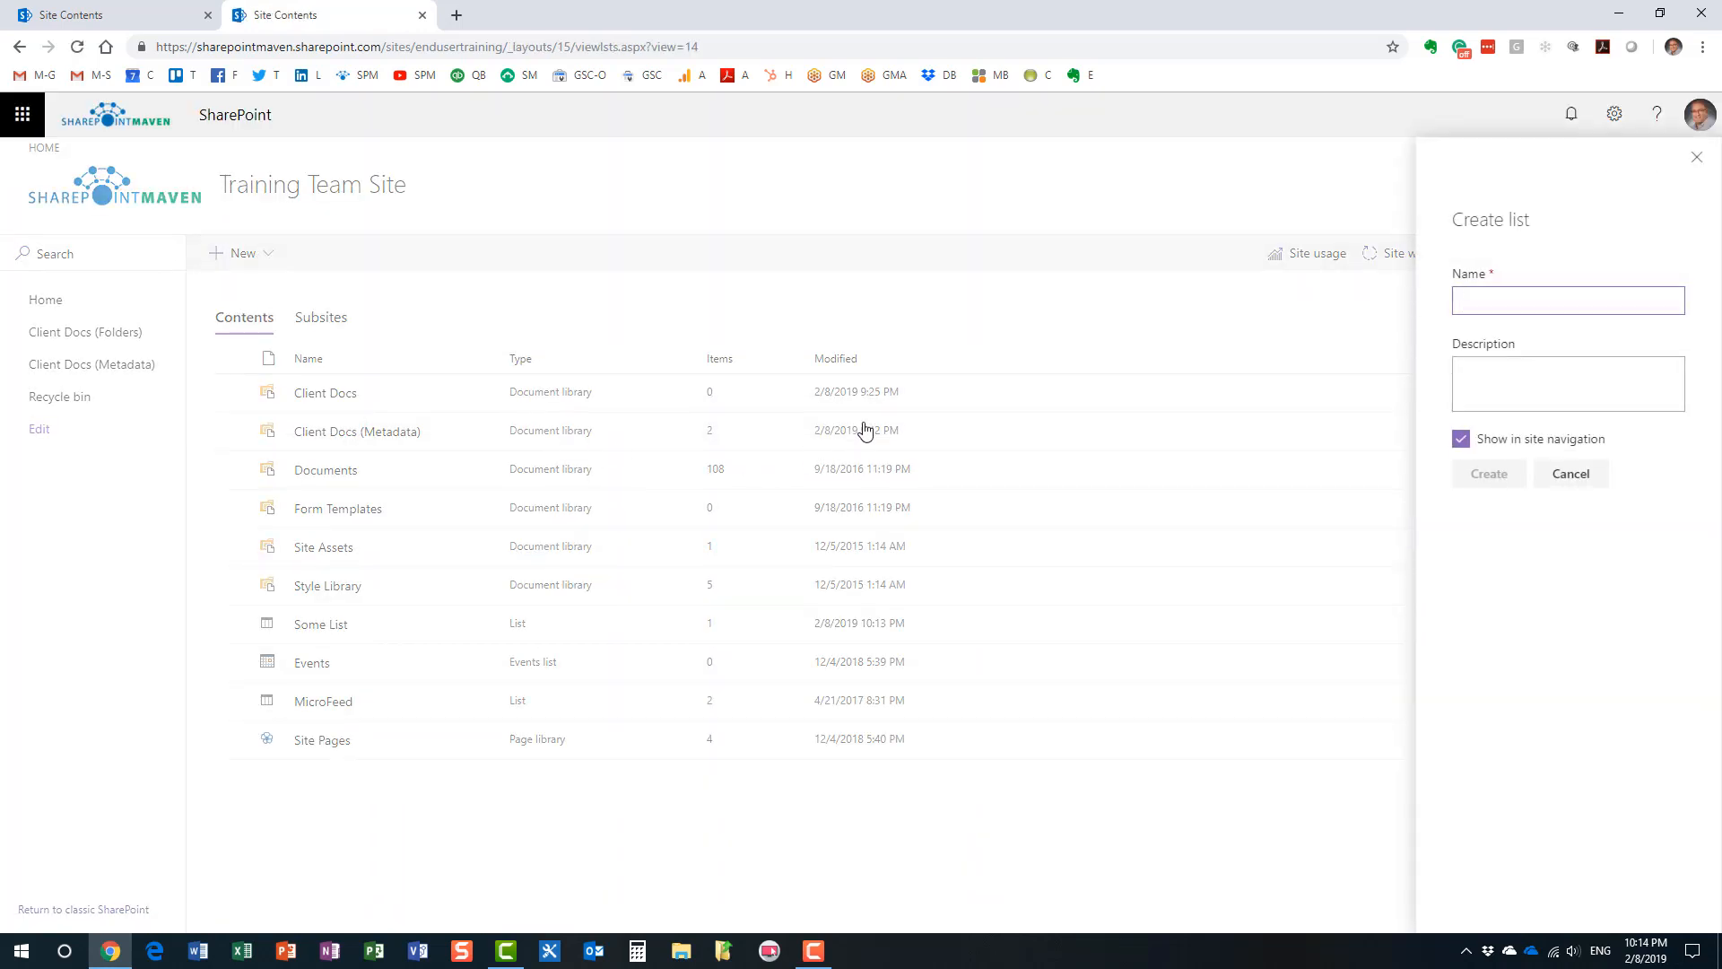
text(Another list)
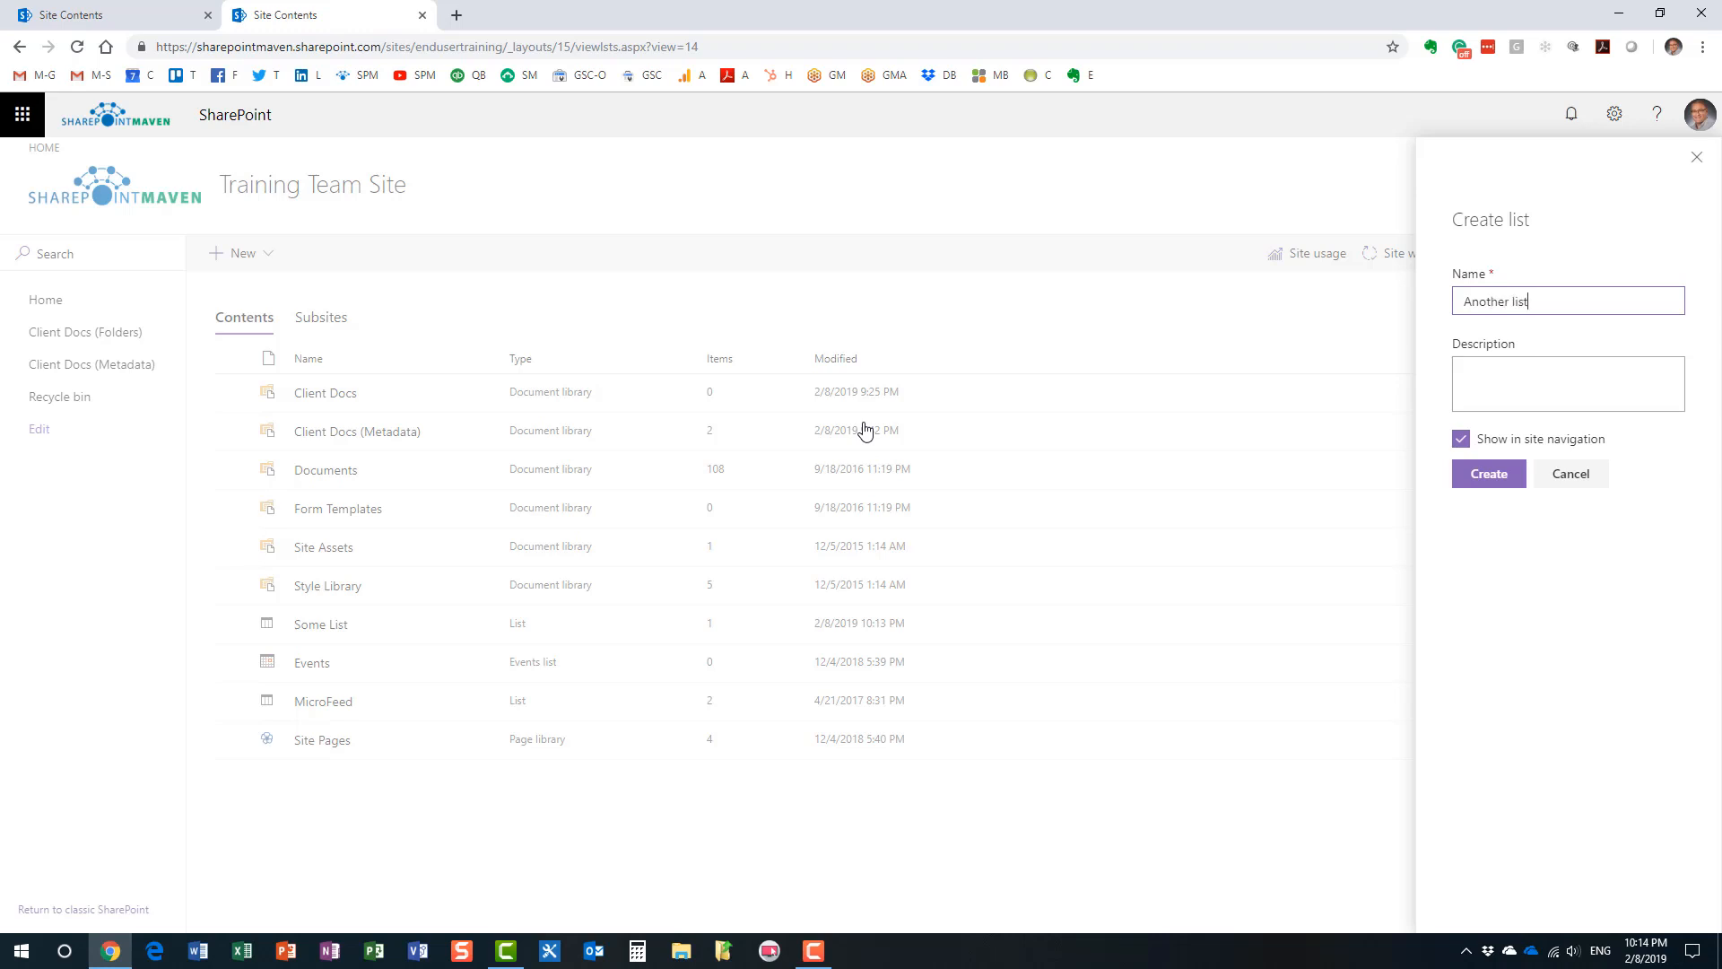
click(1461, 438)
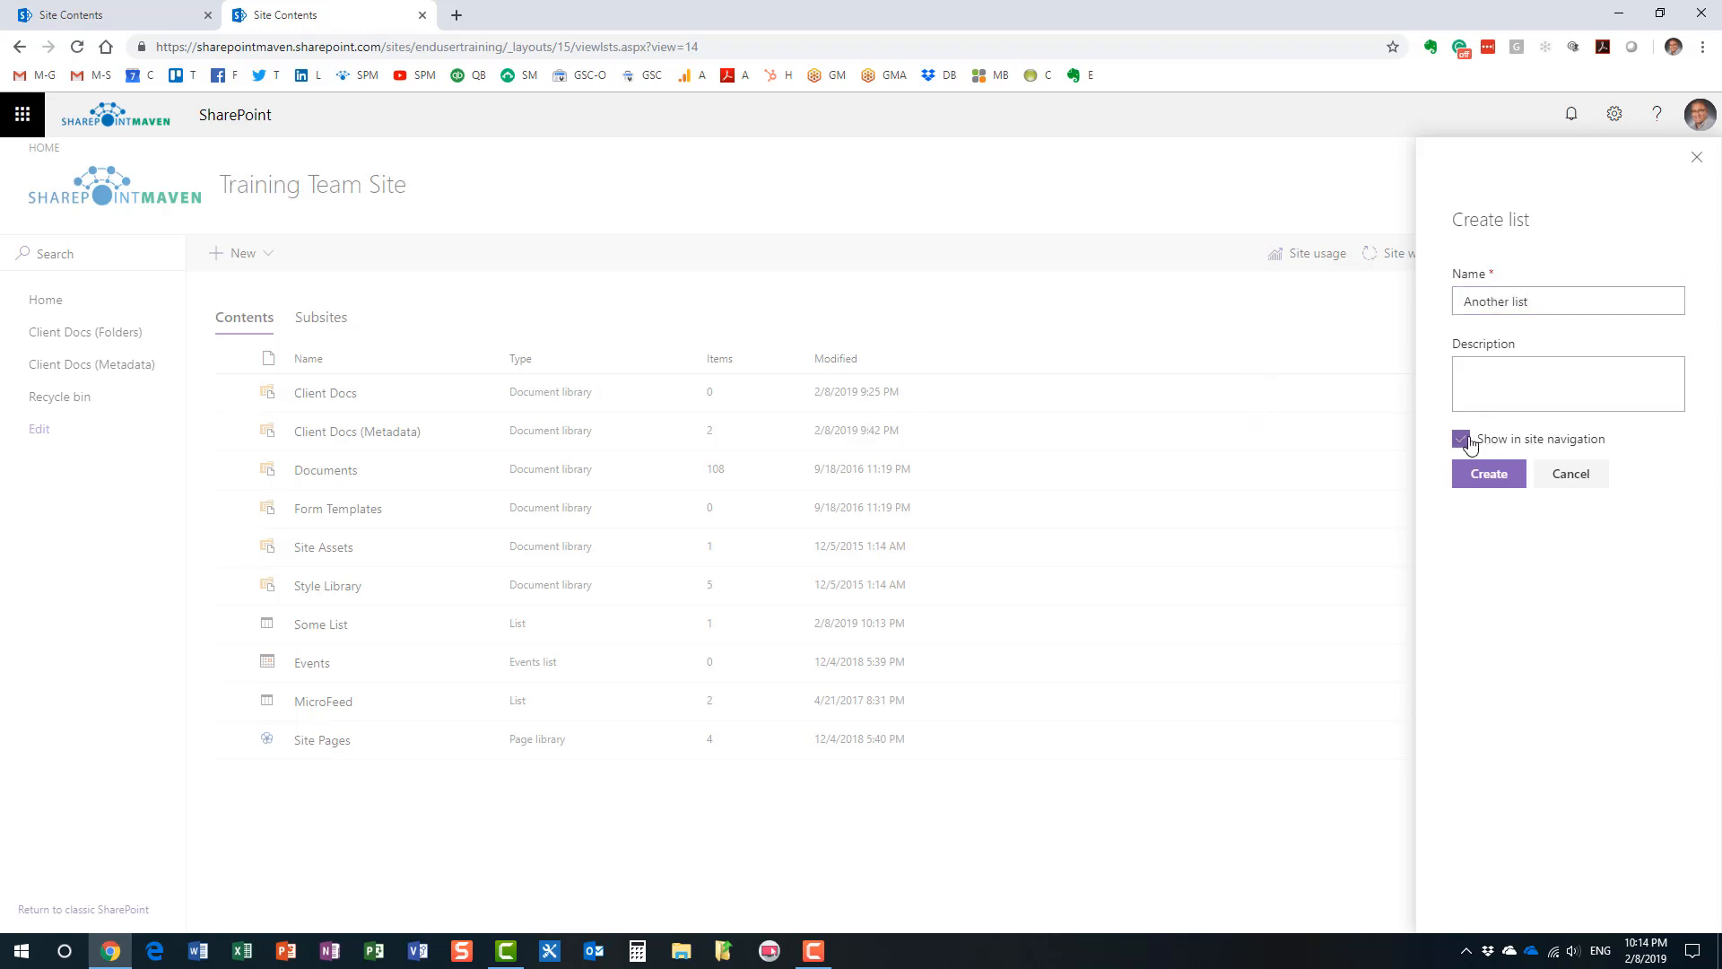
click(1496, 489)
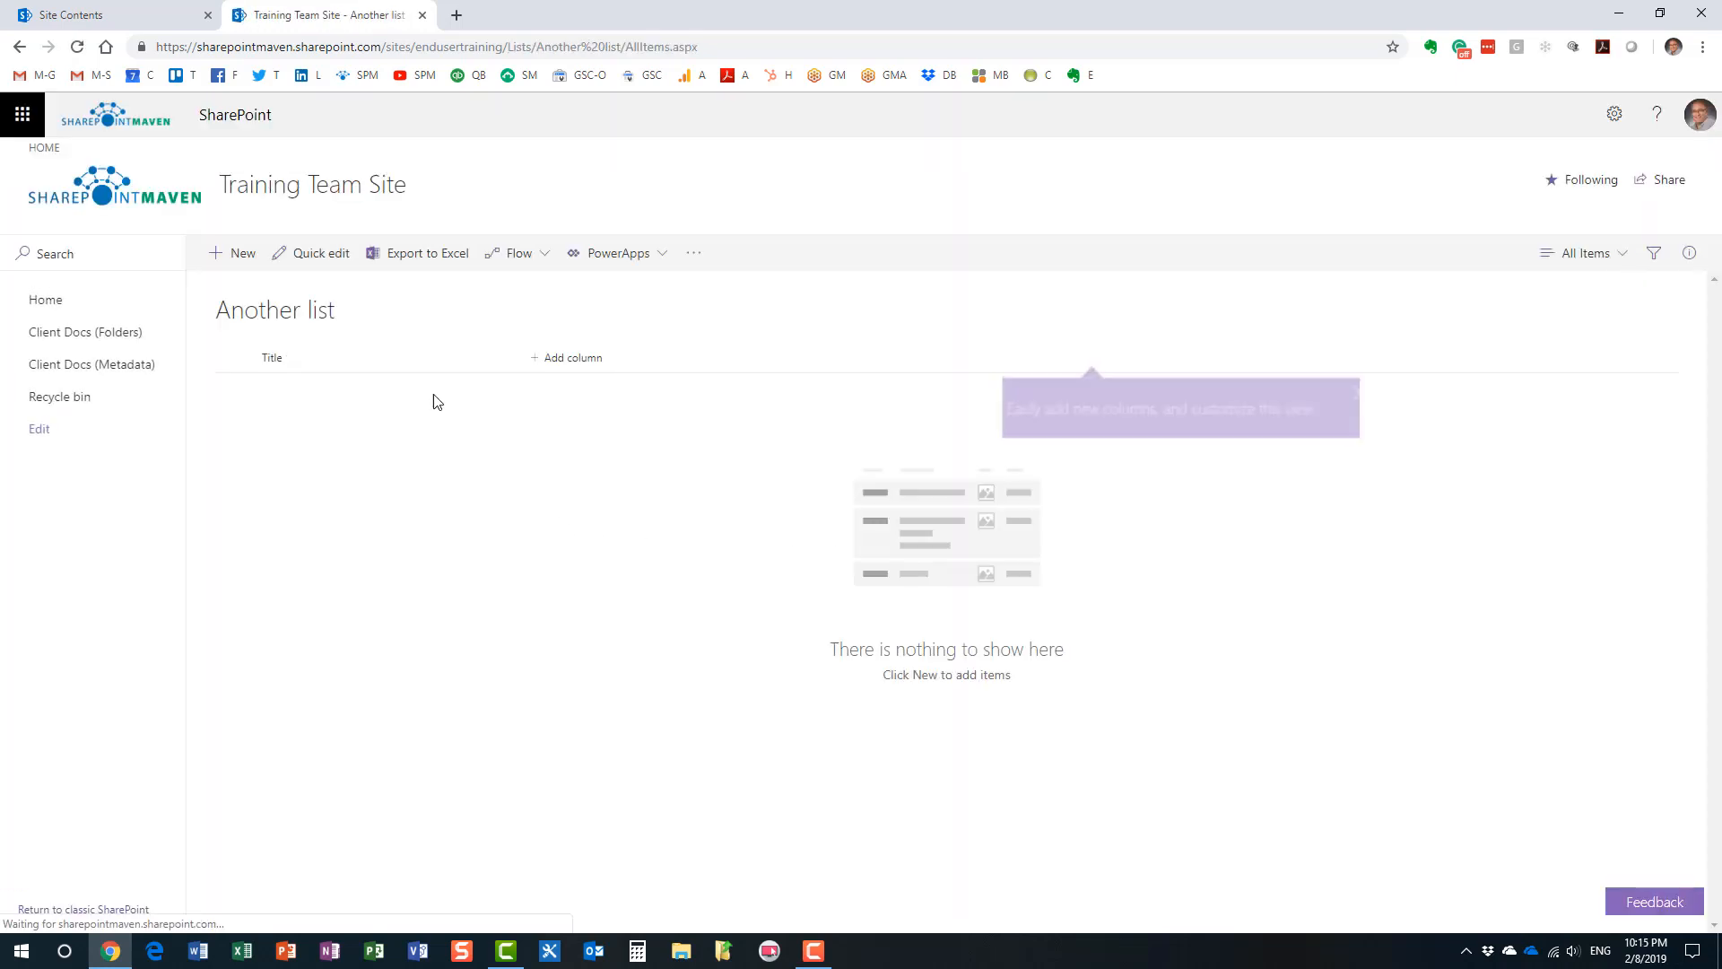
Step: Review the versioning settings of Another list, including the option to create a version on each edit, and leave without saving
click(1614, 113)
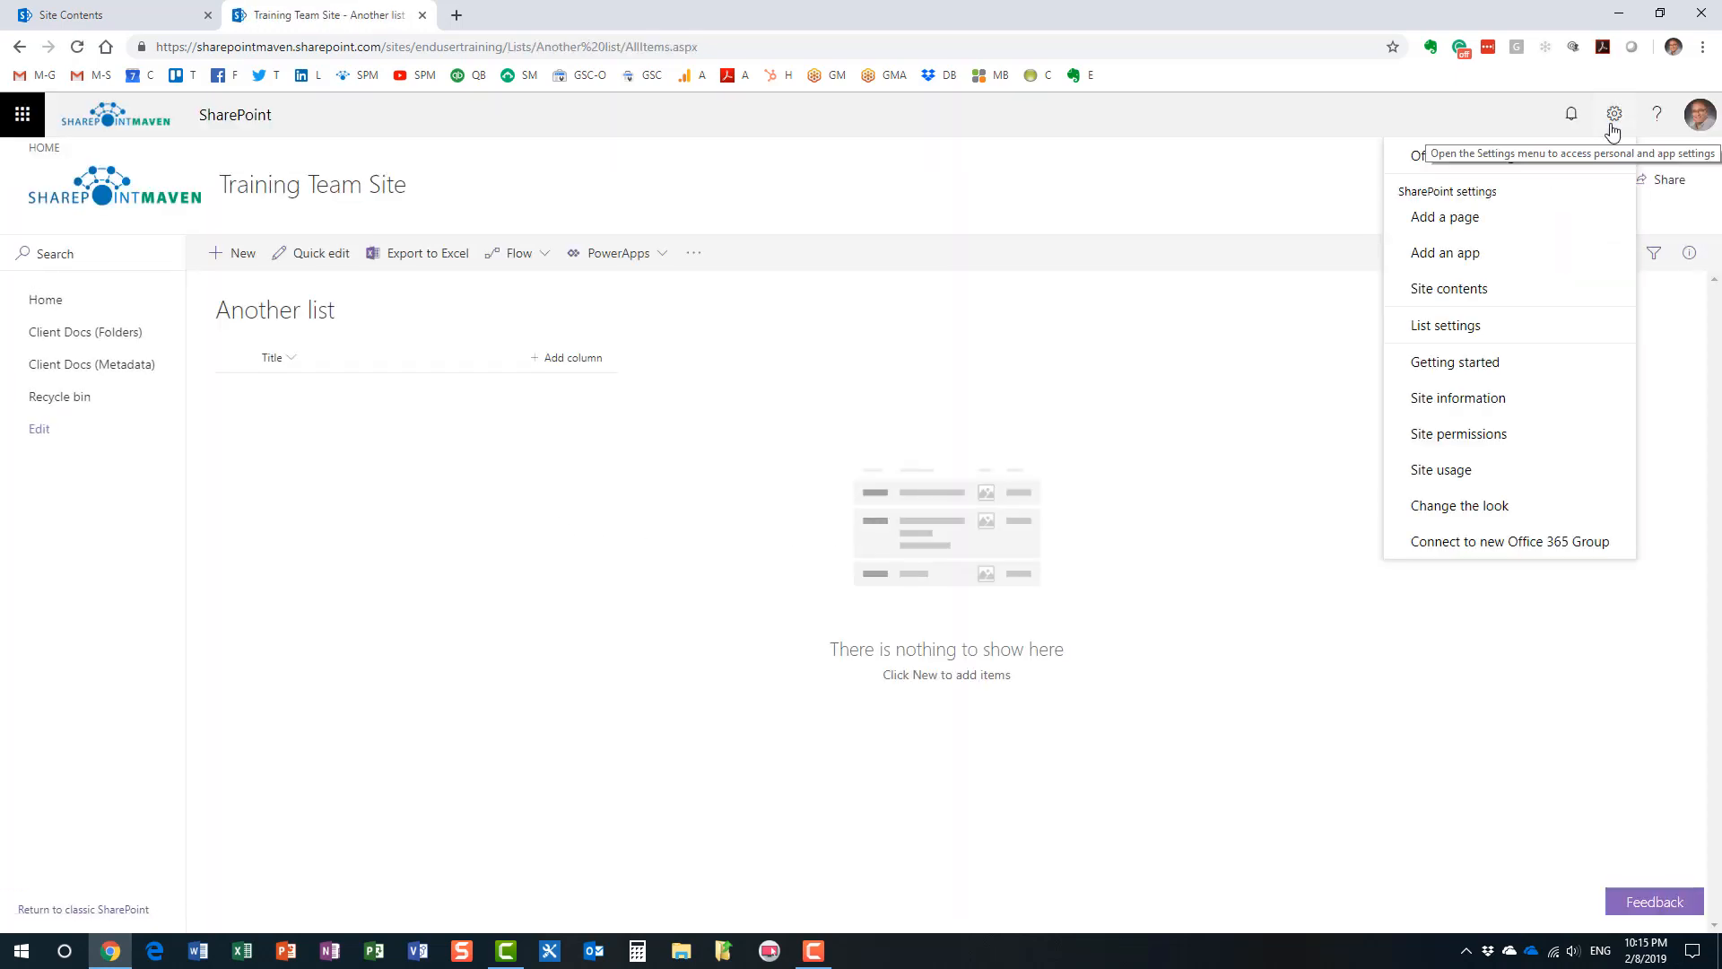
click(1453, 345)
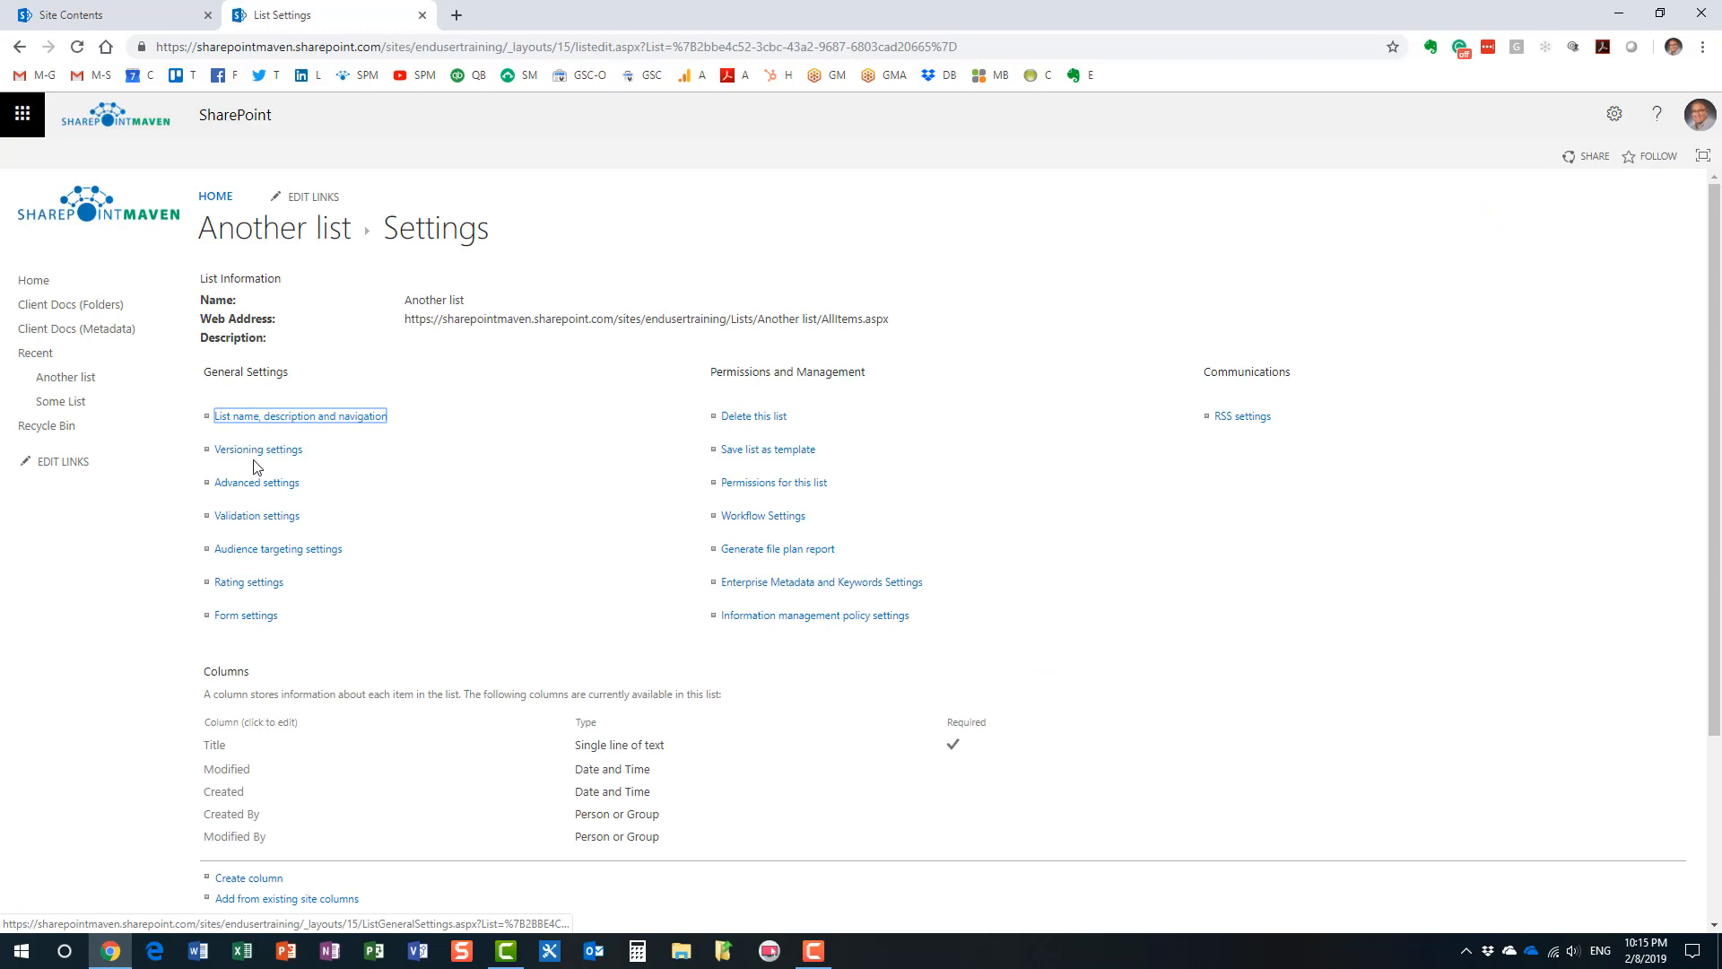
click(279, 452)
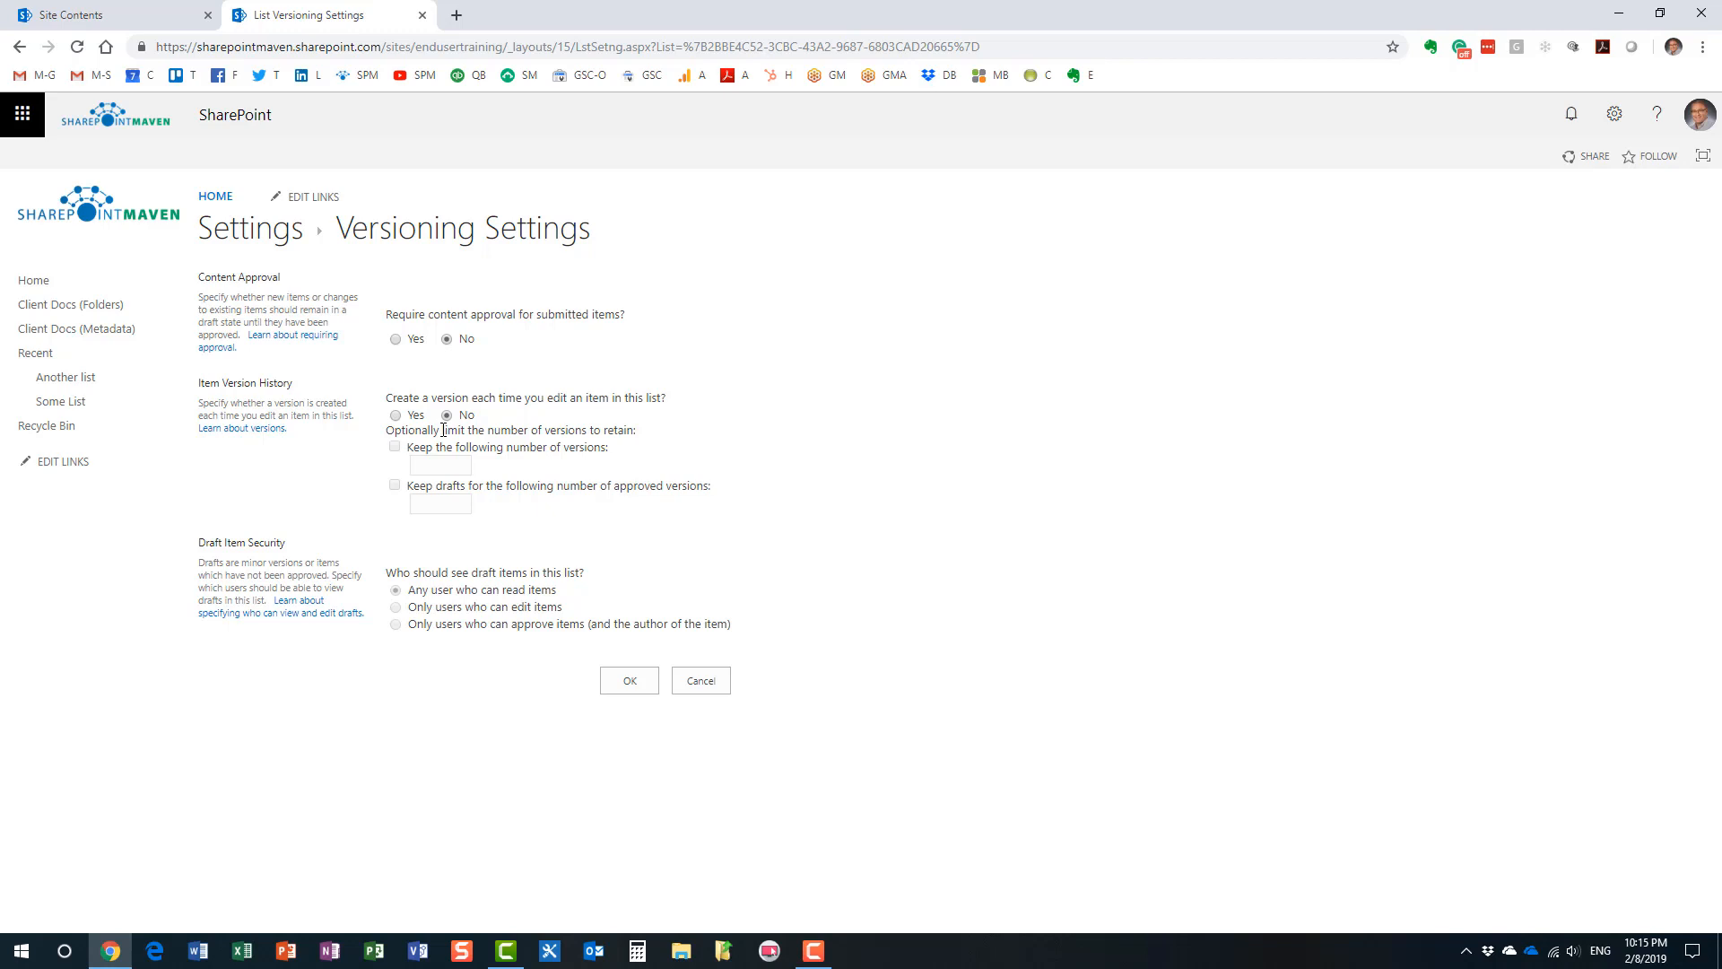
click(396, 416)
click(703, 683)
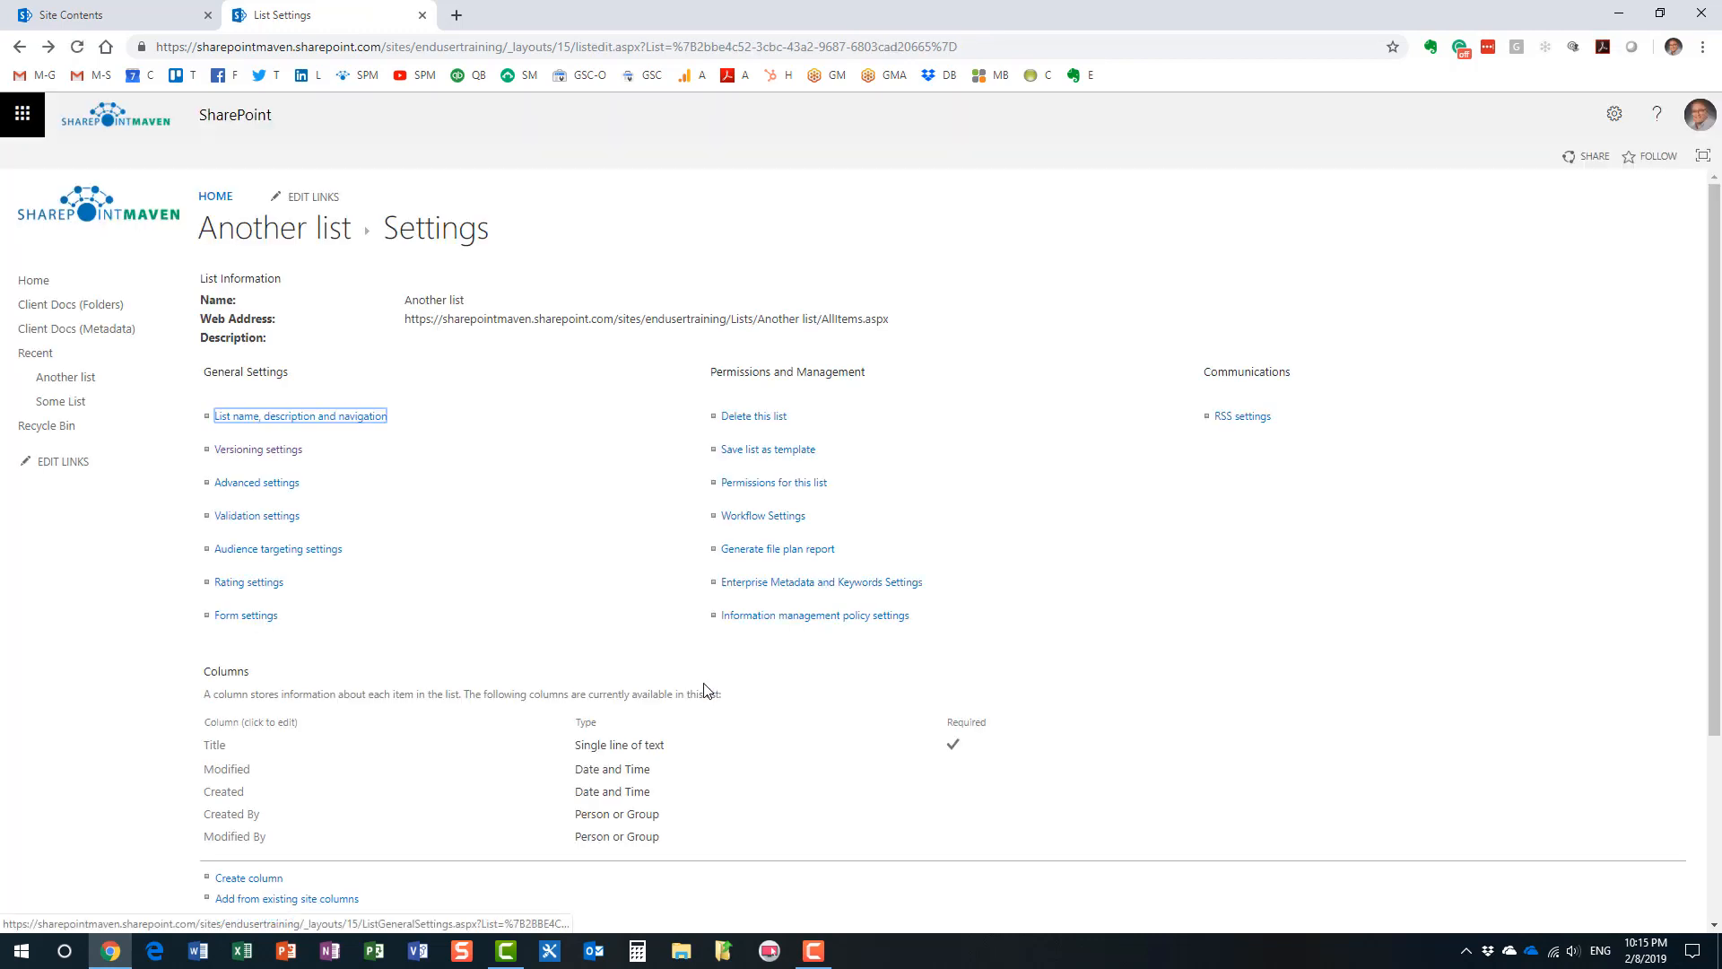